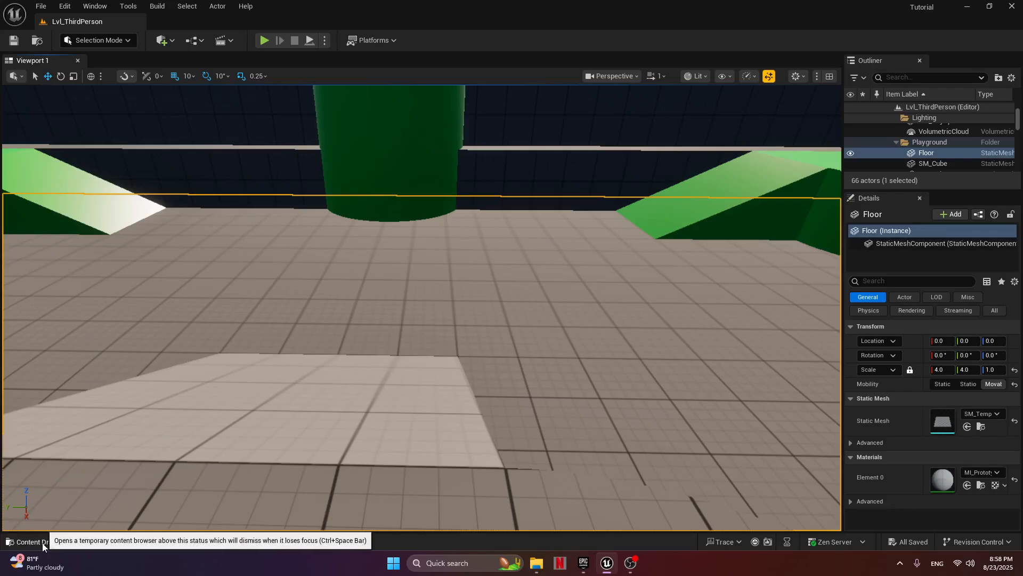
Create a Widget Blueprint in the Blueprints content folder with User Widget as its parent class.
{"action": "left_click", "coordinate": [39, 548]}
{"action": "double_click", "coordinate": [172, 417]}
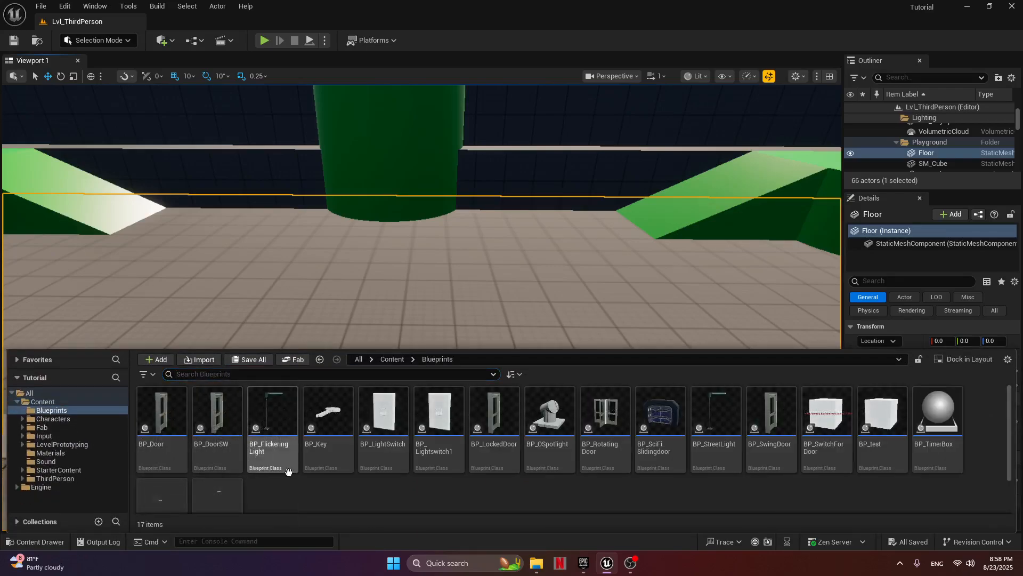
{"action": "scroll", "coordinate": [304, 482], "scroll_direction": "down", "scroll_amount": 1}
{"action": "right_click", "coordinate": [288, 489]}
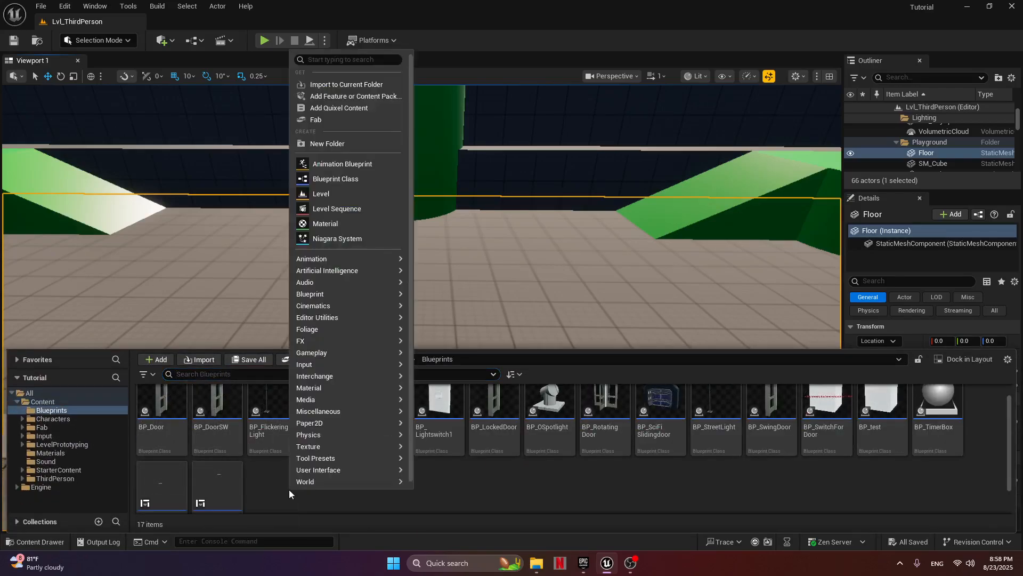
{"action": "mouse_move", "coordinate": [324, 474]}
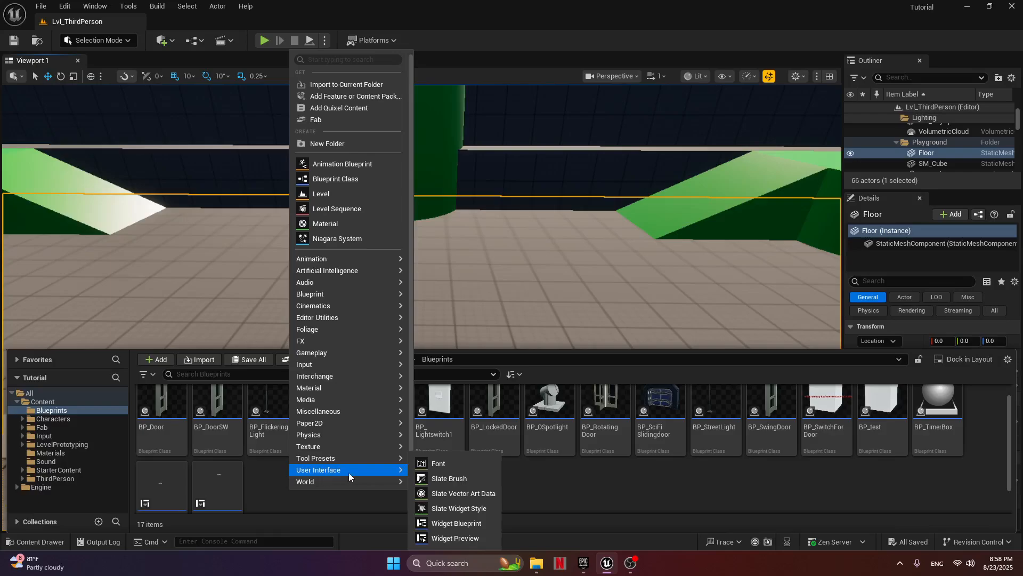
{"action": "left_click", "coordinate": [458, 524]}
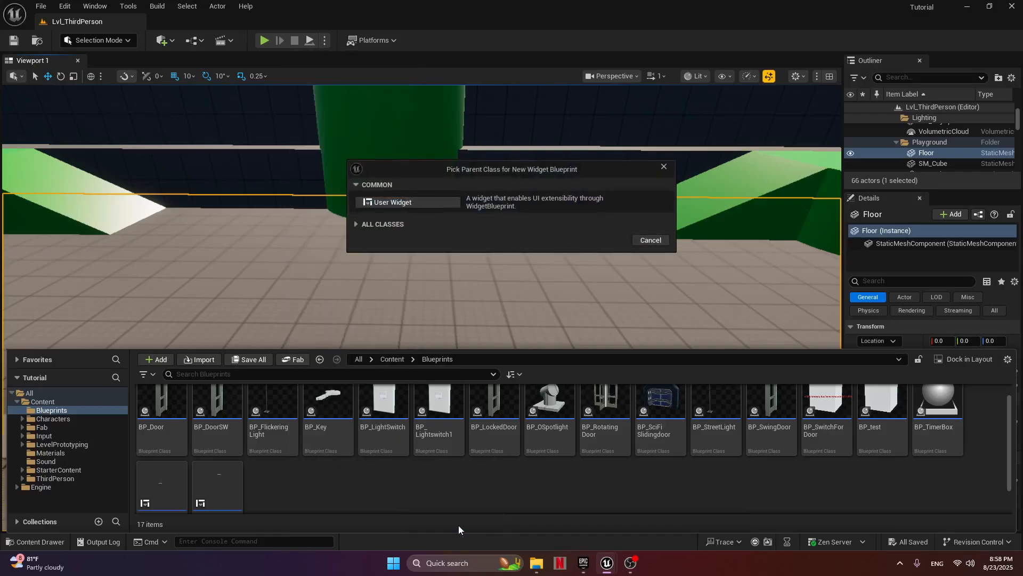
{"action": "left_click", "coordinate": [399, 204]}
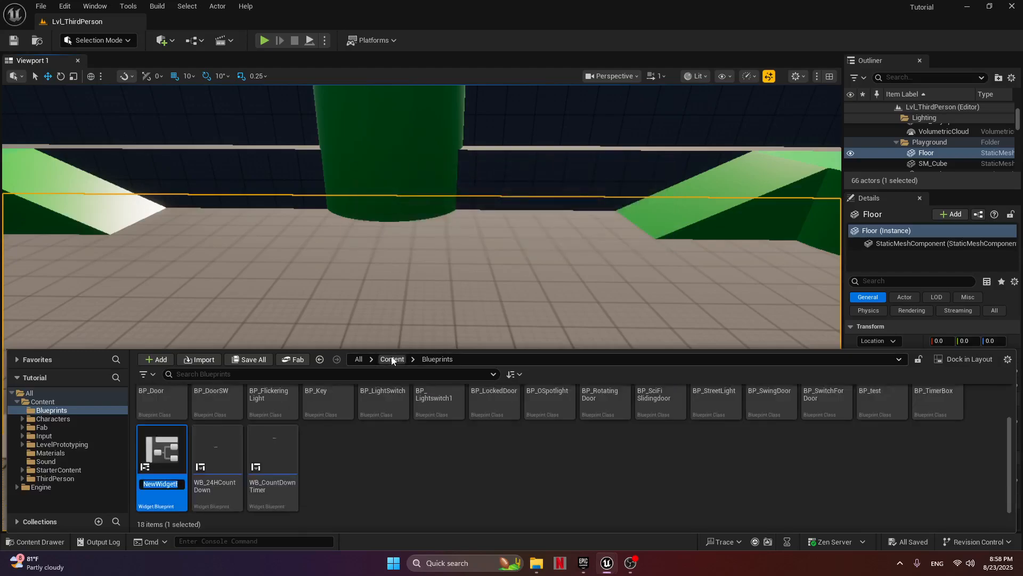
Name the new widget blueprint WB_MainMenu.
{"action": "type", "text": "W"}
{"action": "type", "text": "B_MainNuen"}
{"action": "type", "text": "u"}
{"action": "key", "text": "BackSpace"}
{"action": "key", "text": "BackSpace"}
{"action": "key", "text": "BackSpace"}
{"action": "key", "text": "BackSpace"}
{"action": "key", "text": "BackSpace"}
{"action": "type", "text": "Men"}
{"action": "key", "text": "Return"}
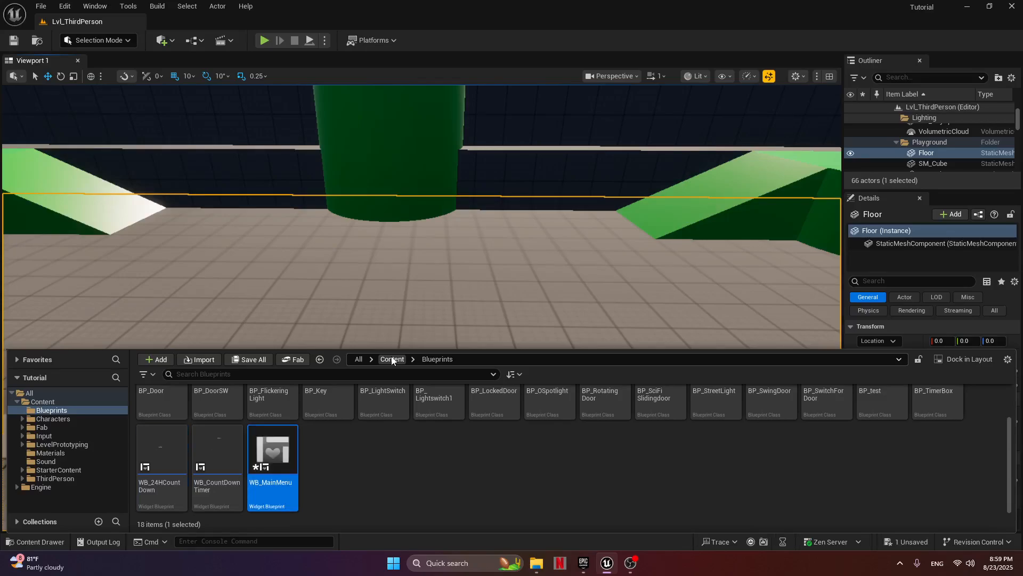
Open WB_MainMenu in a maximized editor window and add a Canvas Panel as its root.
{"action": "double_click", "coordinate": [284, 453]}
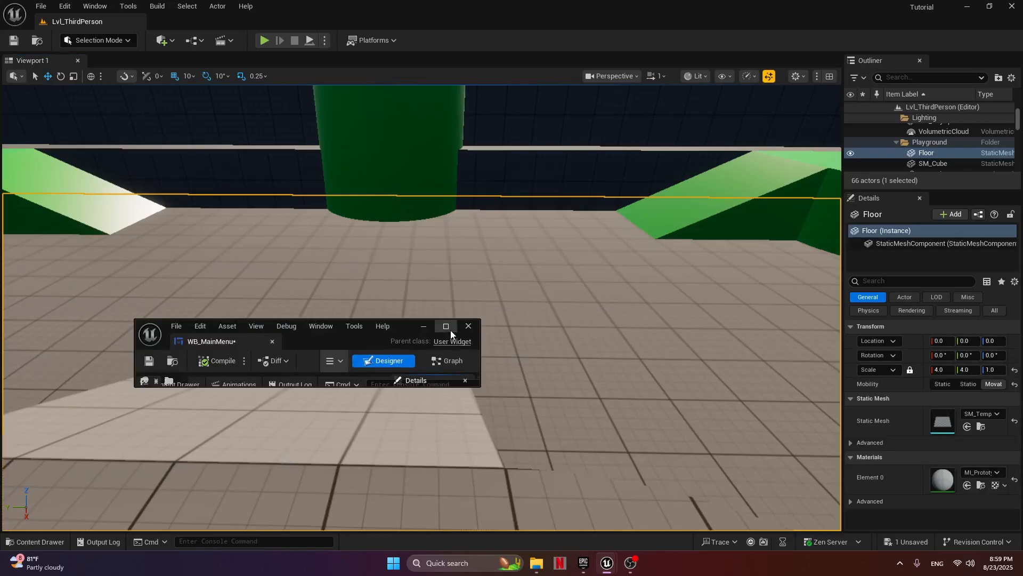
{"action": "left_click", "coordinate": [446, 326]}
{"action": "left_click", "coordinate": [88, 76]}
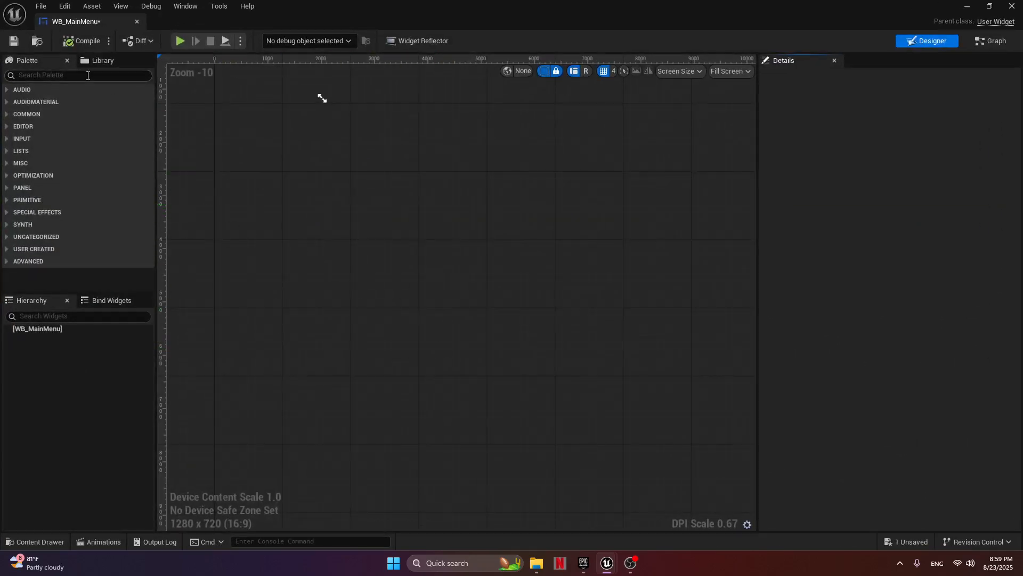
{"action": "type", "text": "canva"}
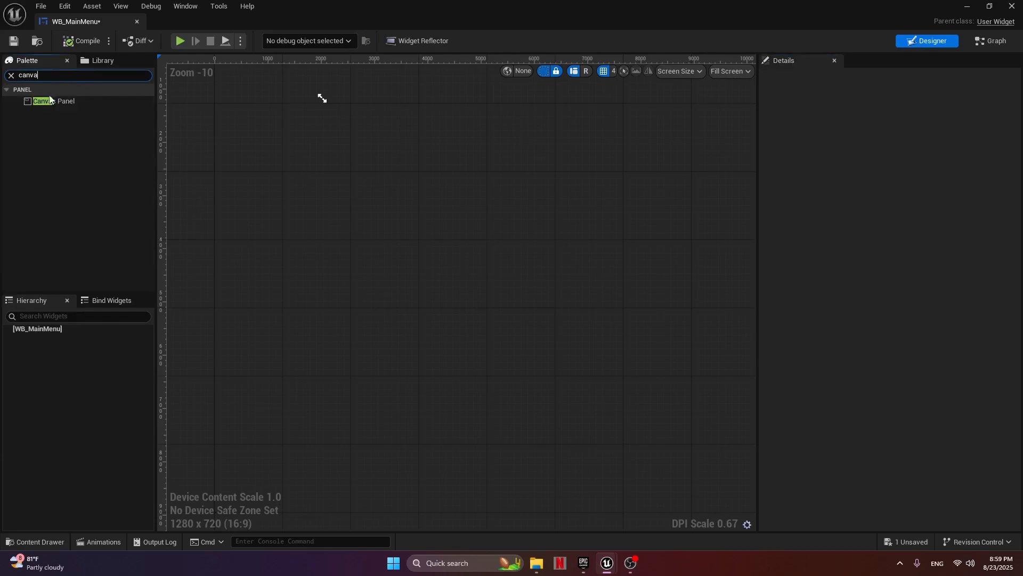
{"action": "left_click_drag", "start_coordinate": [50, 100], "coordinate": [396, 282]}
{"action": "scroll", "coordinate": [308, 184], "scroll_direction": "up", "scroll_amount": 8}
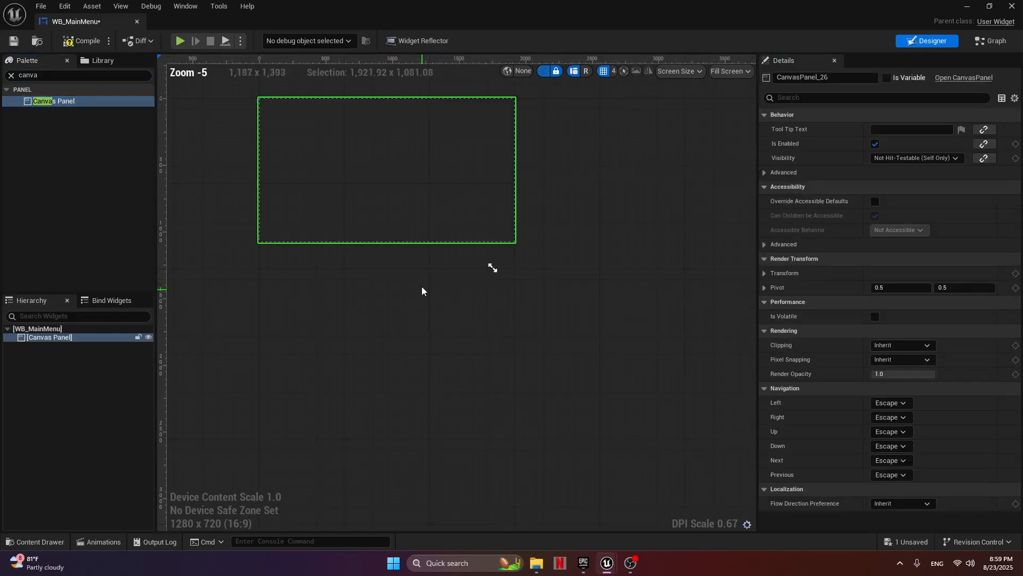
{"action": "right_click_drag", "start_coordinate": [411, 251], "coordinate": [522, 363]}
{"action": "scroll", "coordinate": [523, 363], "scroll_direction": "down", "scroll_amount": 1}
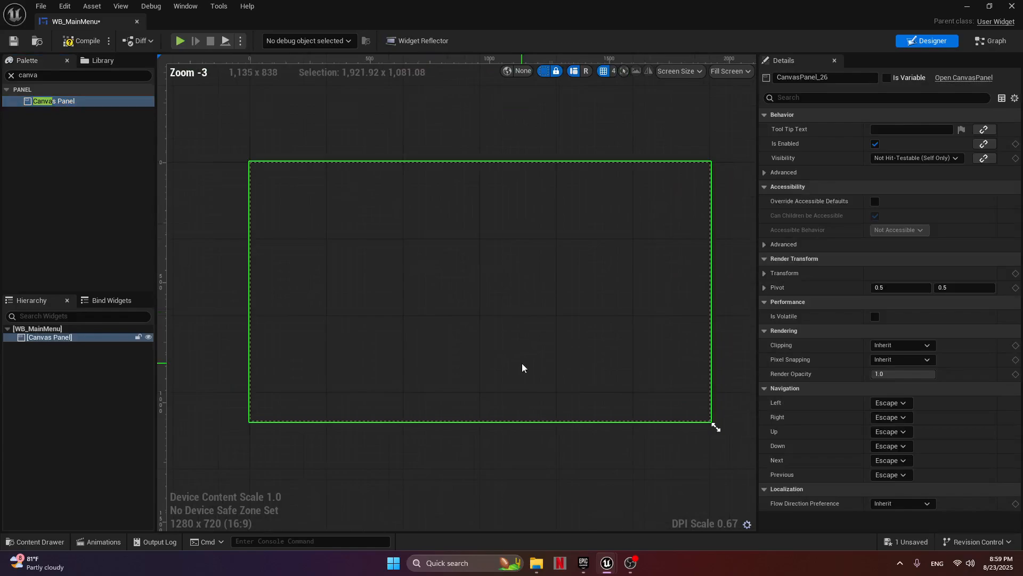
Add an Image widget onto the canvas panel.
{"action": "left_click", "coordinate": [62, 75]}
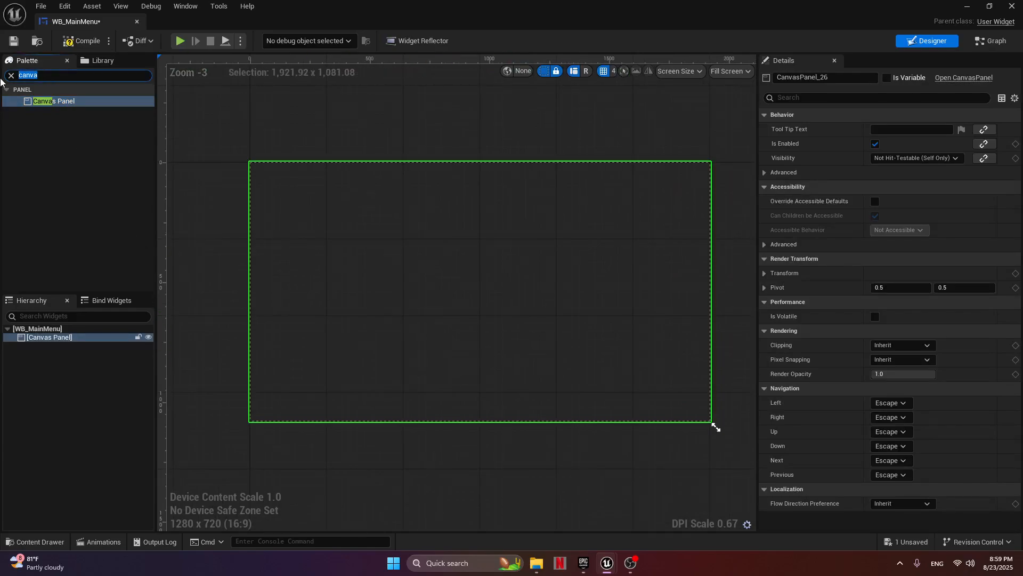
{"action": "type", "text": "Image"}
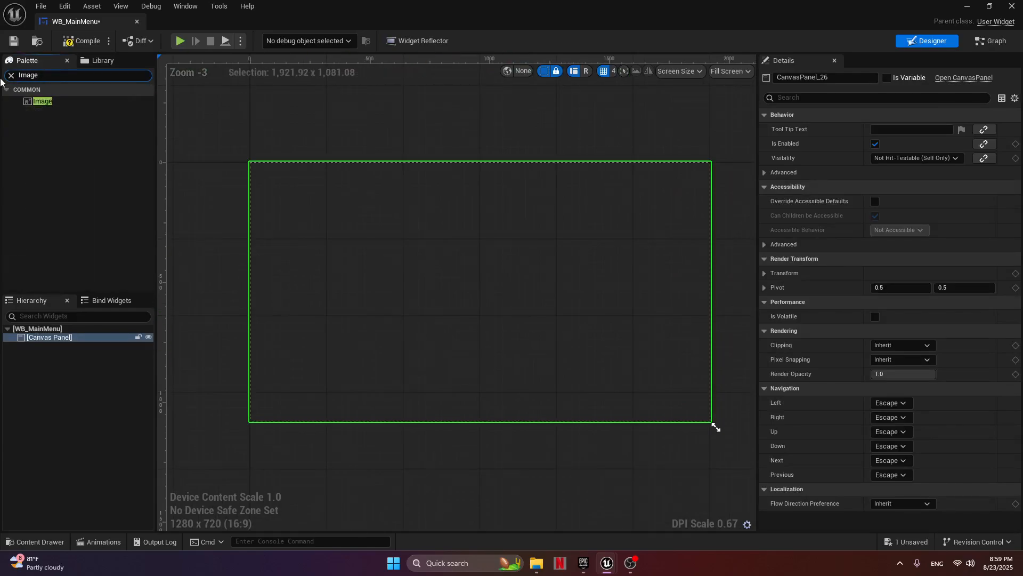
{"action": "left_click_drag", "start_coordinate": [33, 103], "coordinate": [446, 262]}
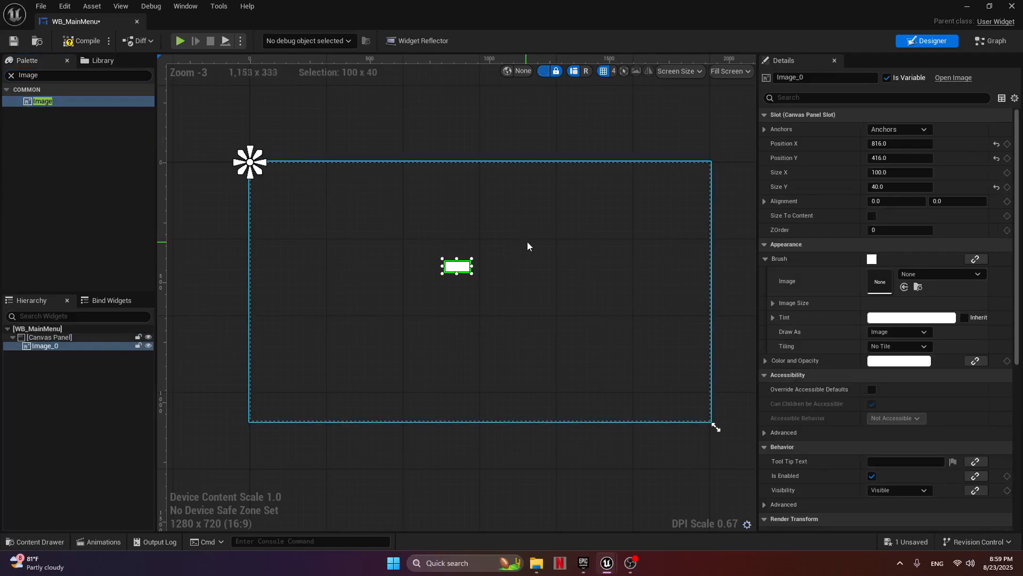
Anchor the image to stretch across the whole canvas and set its left, top, right and bottom offsets to 0.
{"action": "left_click", "coordinate": [925, 130]}
{"action": "left_click", "coordinate": [997, 267]}
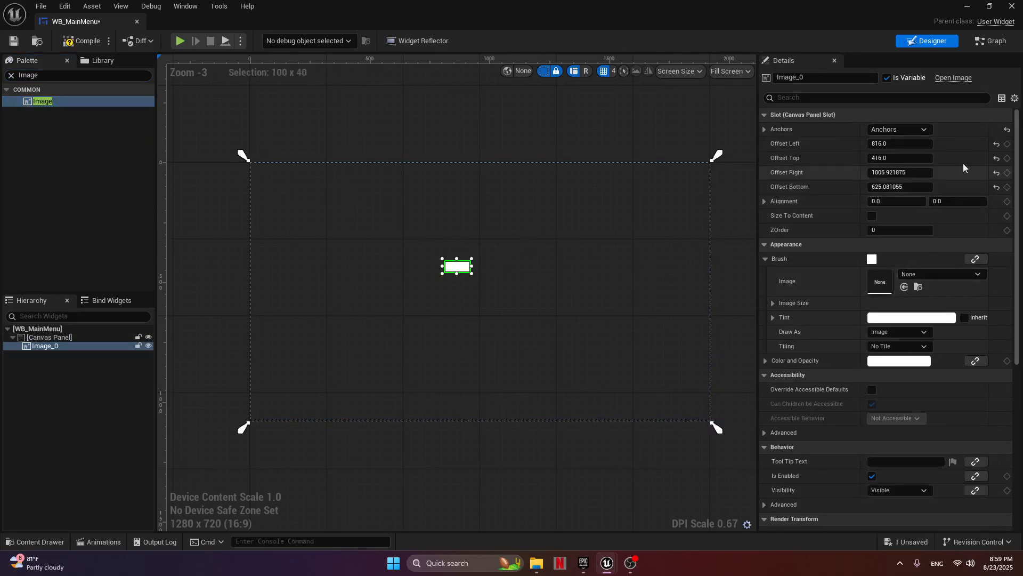
{"action": "left_click", "coordinate": [996, 143]}
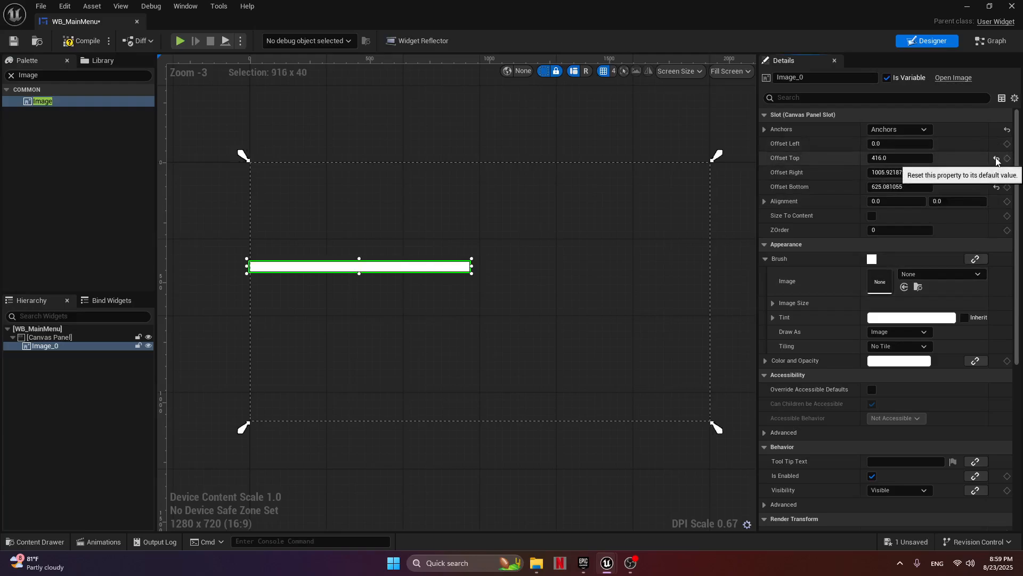
{"action": "left_click", "coordinate": [996, 159]}
{"action": "left_click", "coordinate": [996, 173]}
{"action": "left_click", "coordinate": [996, 187]}
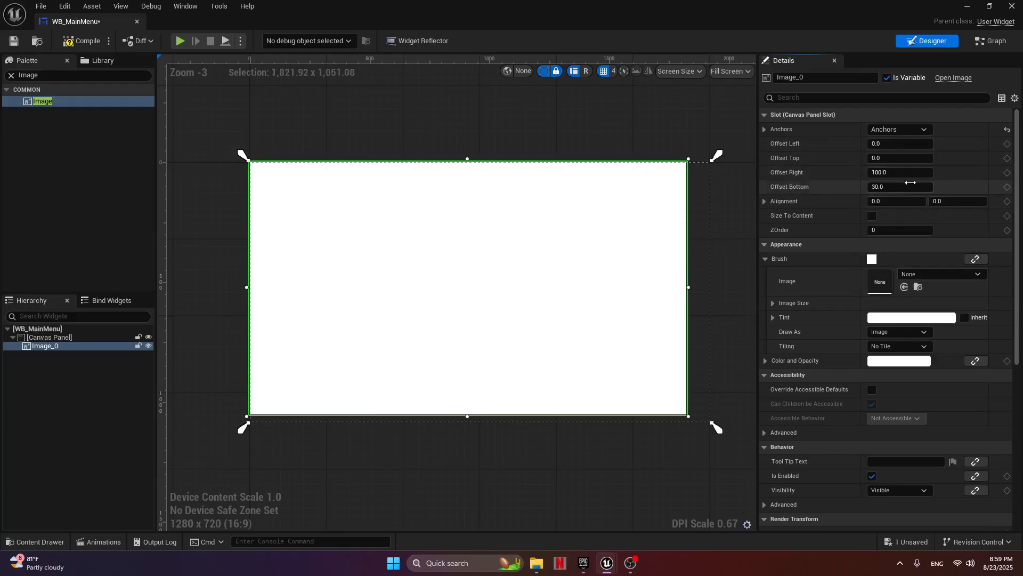
{"action": "left_click", "coordinate": [910, 174]}
{"action": "key", "text": "Return"}
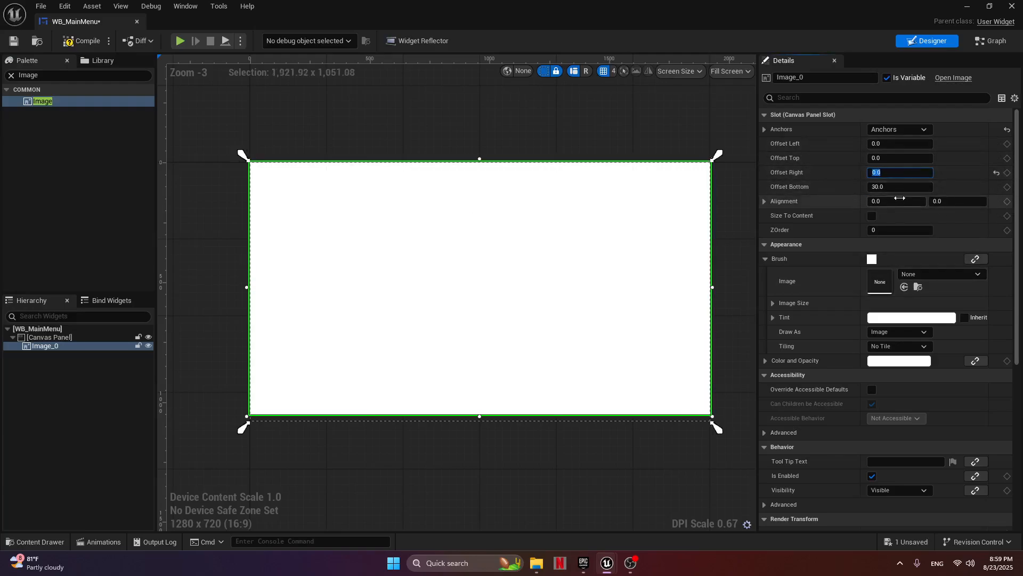
{"action": "left_click", "coordinate": [899, 187]}
{"action": "type", "text": "0"}
{"action": "key", "text": "Return"}
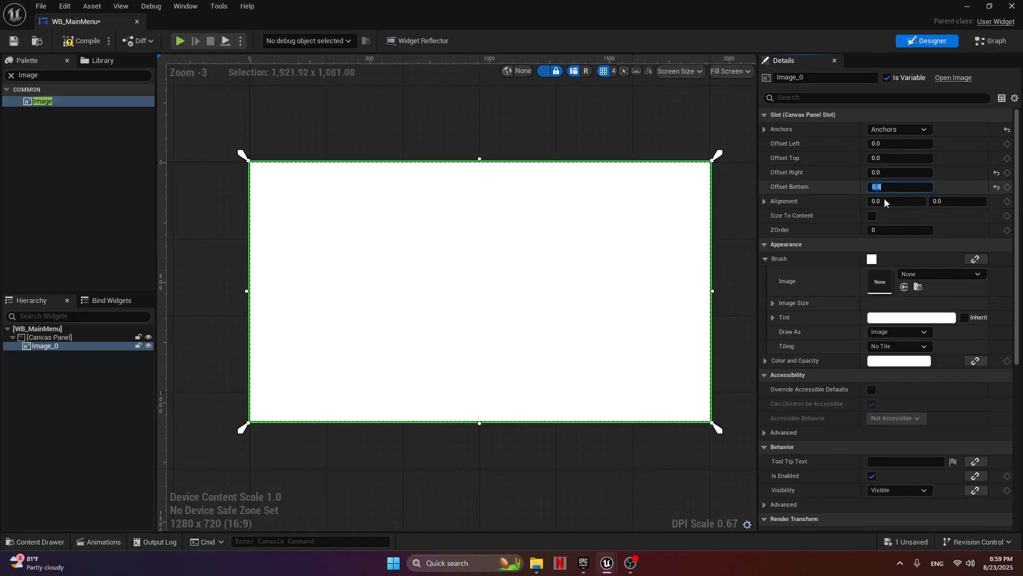
{"action": "left_click", "coordinate": [622, 277]}
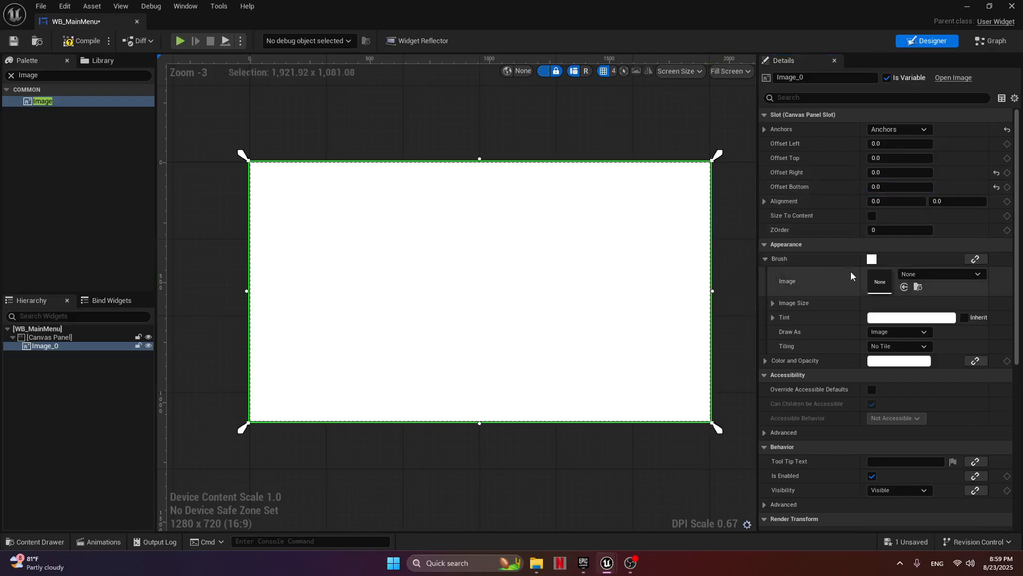
Set the image's brush to the YTC texture.
{"action": "left_click", "coordinate": [765, 259]}
{"action": "left_click", "coordinate": [765, 259]}
{"action": "left_click", "coordinate": [971, 275]}
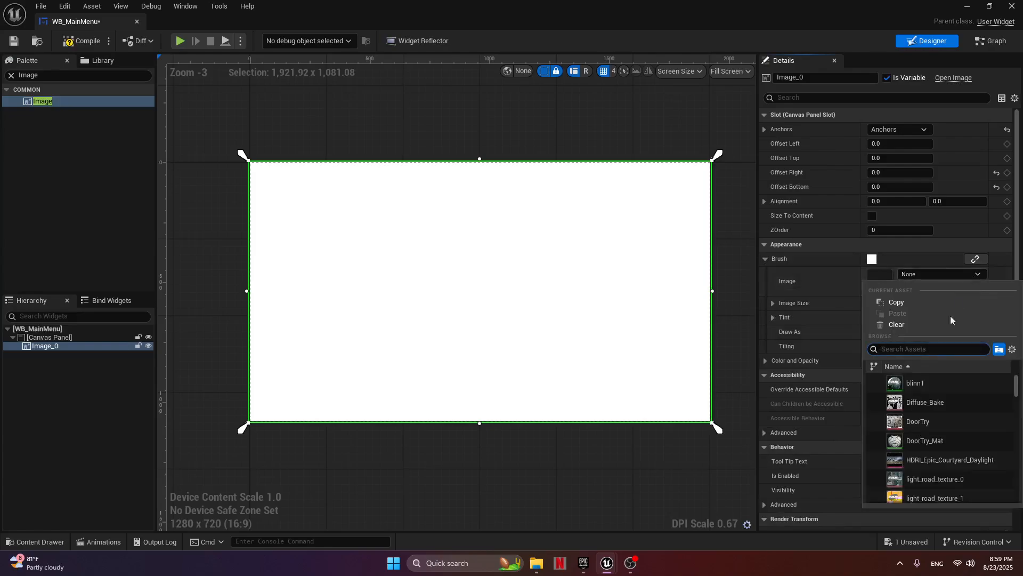
{"action": "type", "text": "yt"}
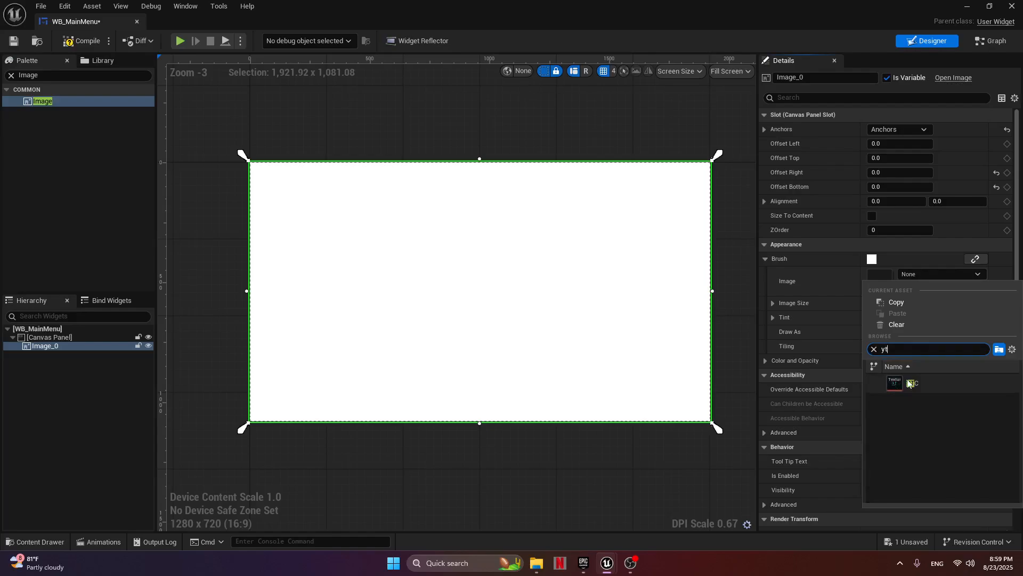
{"action": "left_click", "coordinate": [912, 384]}
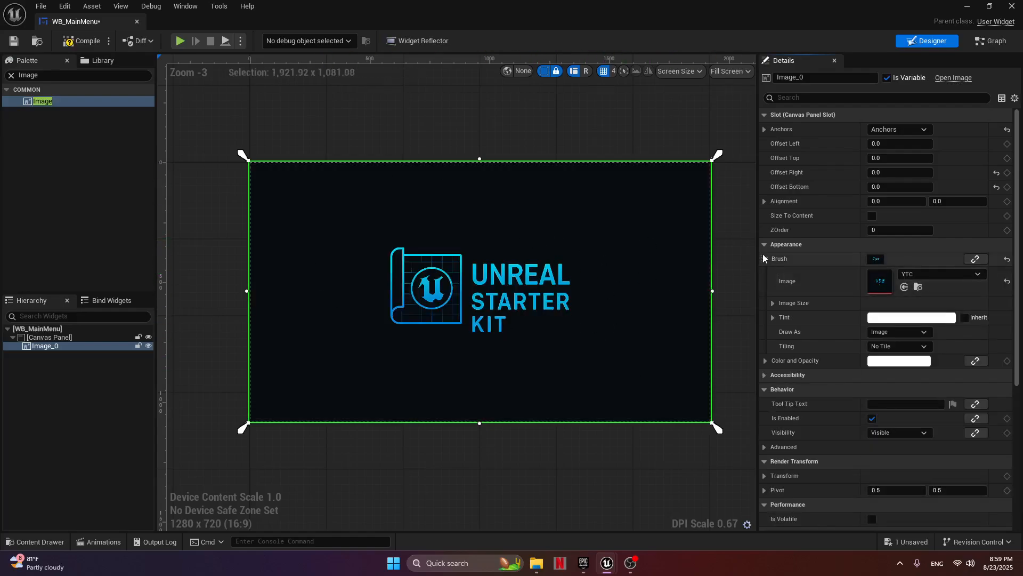
Add a Horizontal Box onto the canvas panel.
{"action": "left_click_drag", "start_coordinate": [59, 76], "coordinate": [1, 77]}
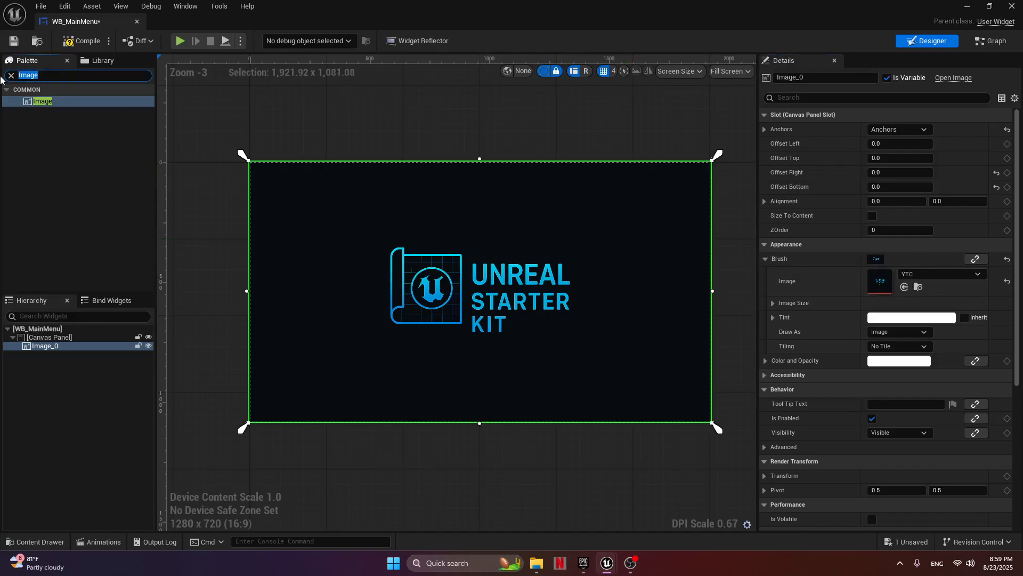
{"action": "type", "text": "hori"}
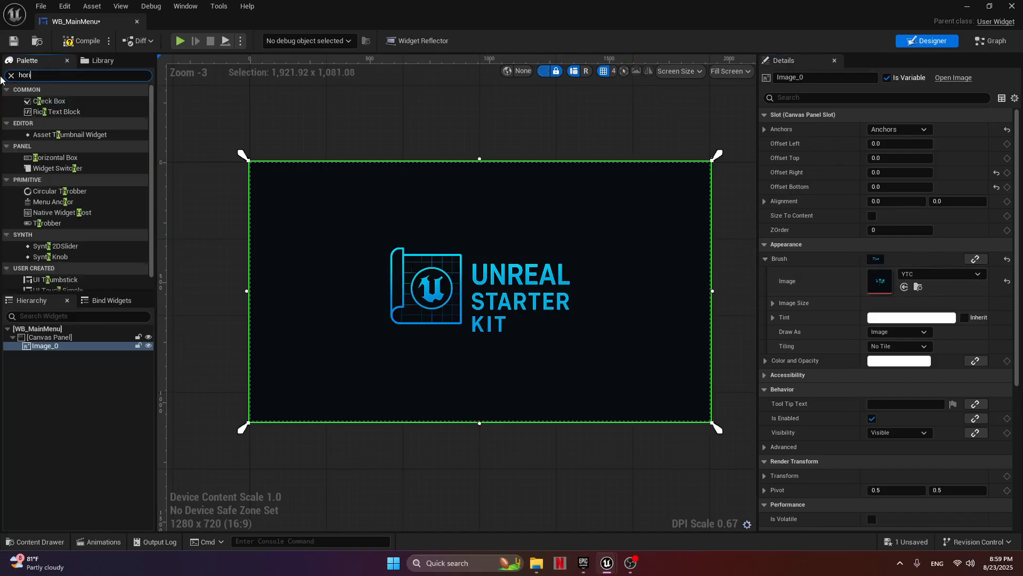
{"action": "left_click_drag", "start_coordinate": [37, 101], "coordinate": [343, 248]}
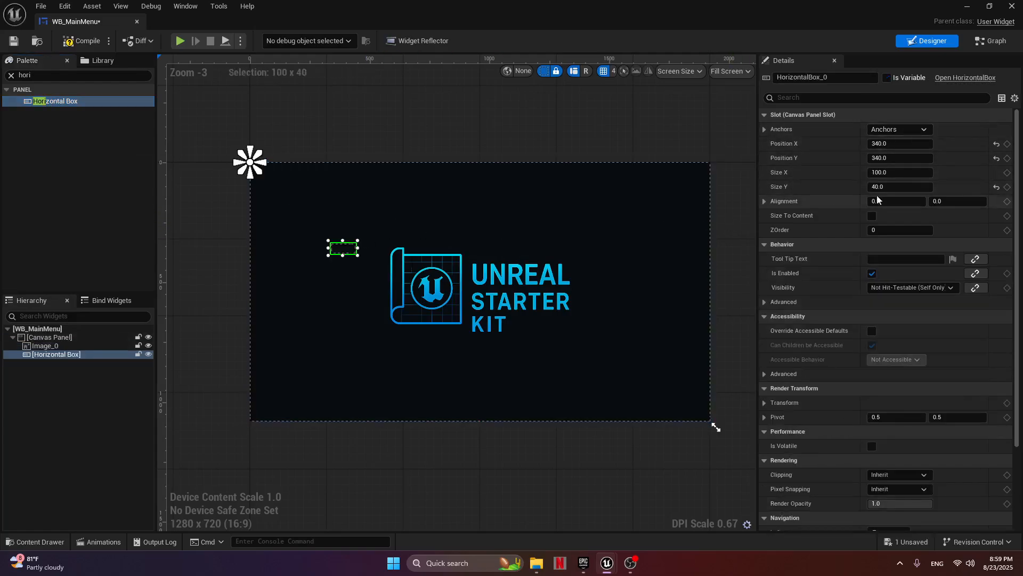
Stretch the horizontal box's anchors across the whole canvas and set all four offsets to 0.
{"action": "left_click", "coordinate": [900, 129]}
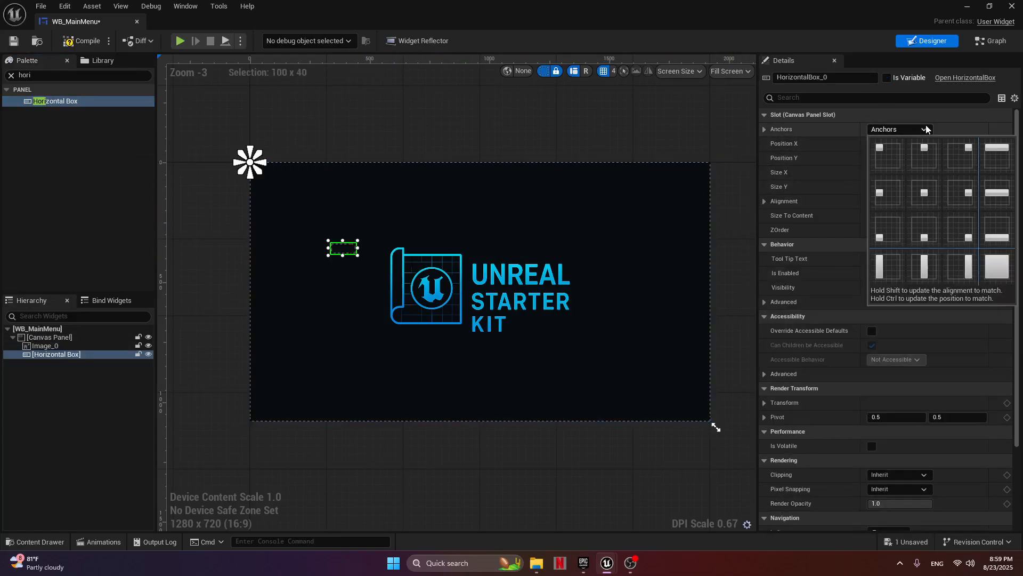
{"action": "left_click", "coordinate": [996, 264]}
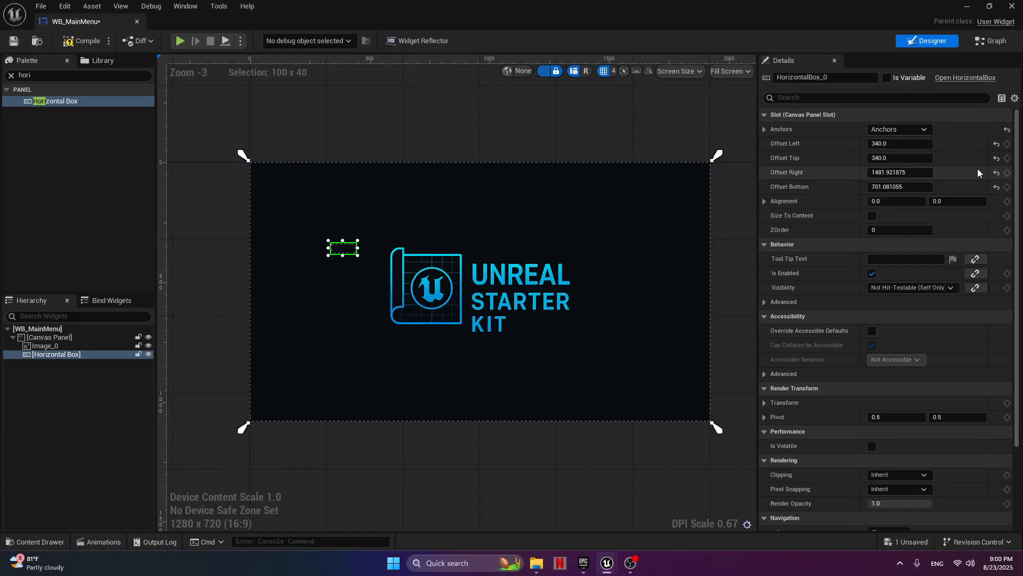
{"action": "left_click", "coordinate": [901, 172]}
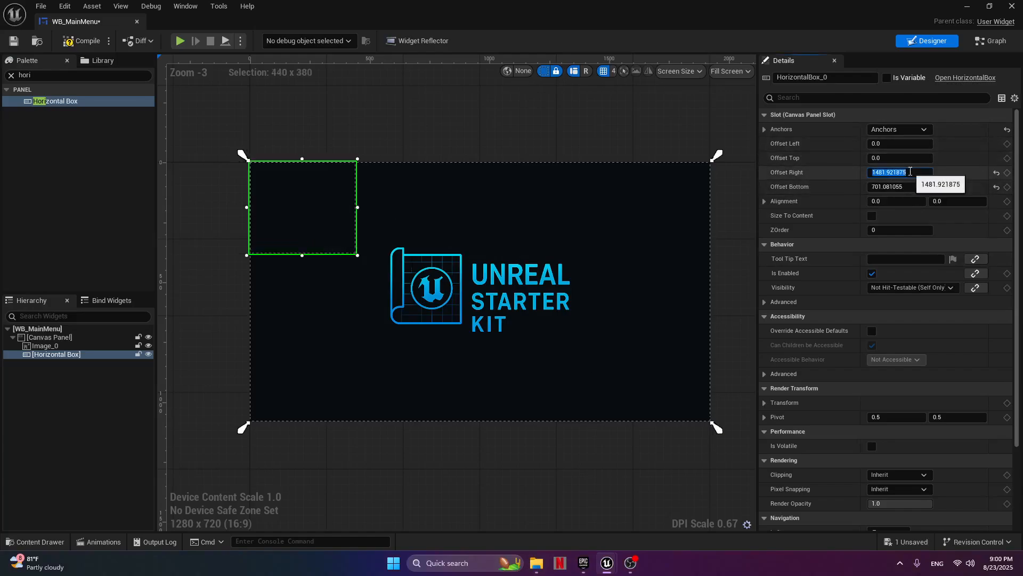
{"action": "type", "text": "0"}
{"action": "left_click", "coordinate": [899, 188]}
{"action": "type", "text": "0"}
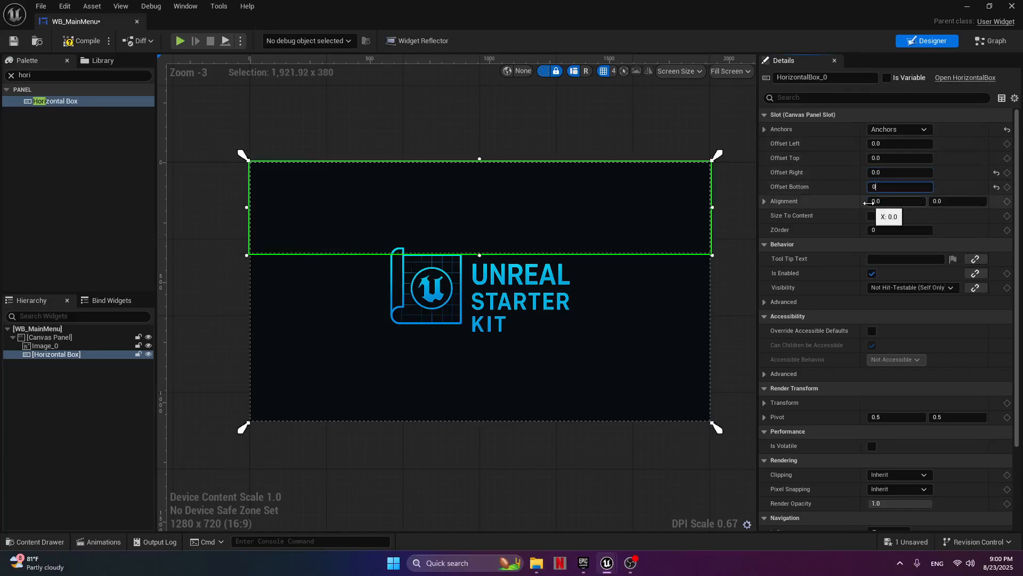
{"action": "key", "text": "Return"}
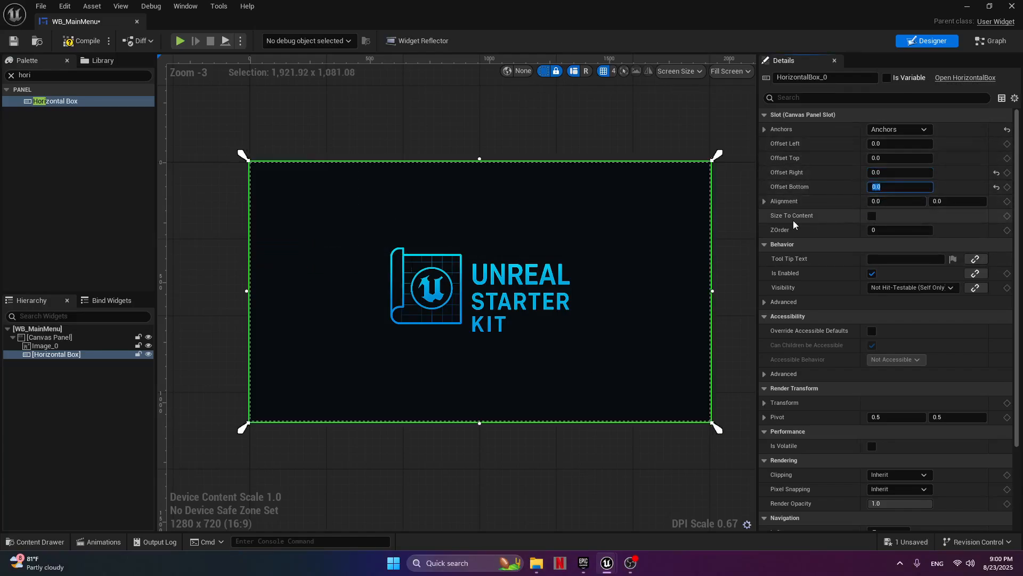
Add three Vertical Boxes inside the horizontal box.
{"action": "left_click", "coordinate": [63, 74]}
{"action": "type", "text": "vert"}
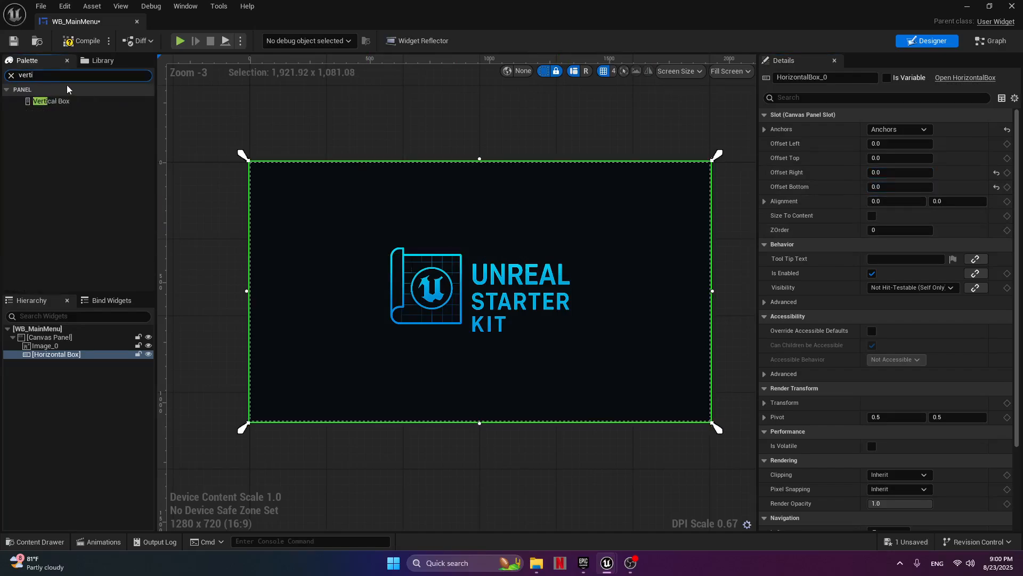
{"action": "double_click", "coordinate": [65, 102]}
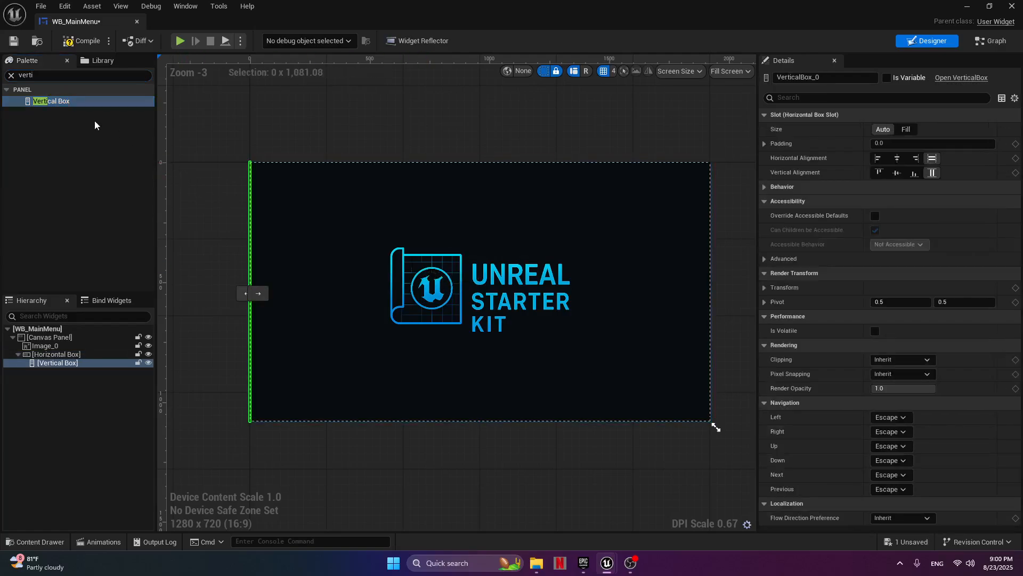
{"action": "left_click_drag", "start_coordinate": [85, 102], "coordinate": [210, 206]}
{"action": "left_click_drag", "start_coordinate": [87, 102], "coordinate": [398, 305]}
Set the slot size of all three vertical boxes in the horizontal box to Fill.
{"action": "left_click", "coordinate": [57, 362]}
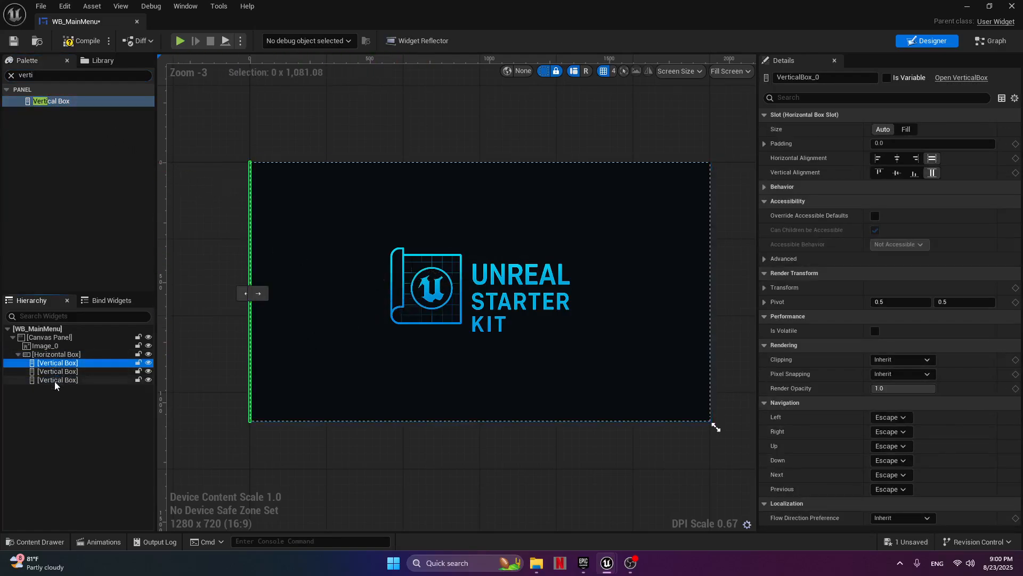
{"action": "left_click", "coordinate": [56, 380], "text": "shift"}
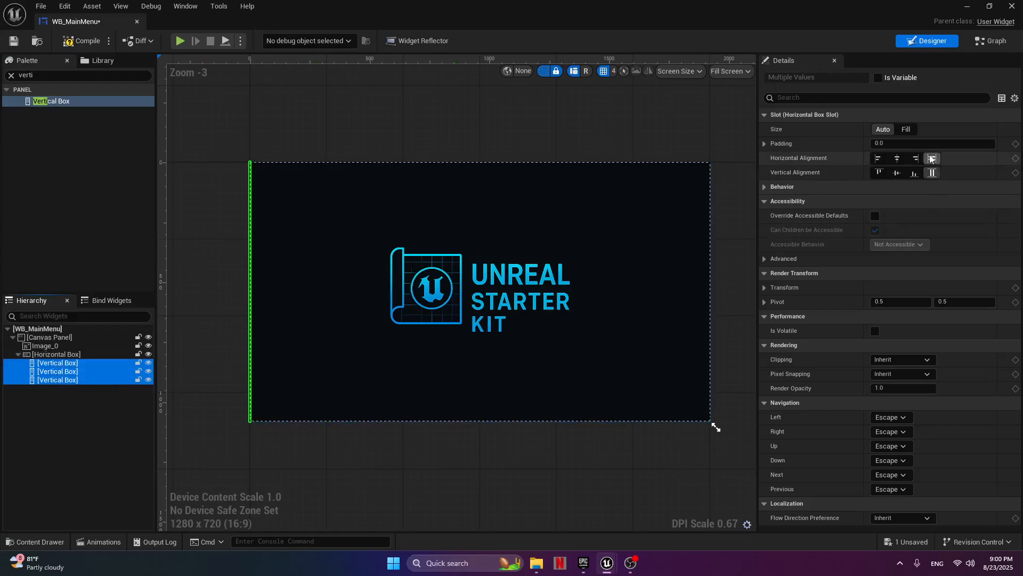
{"action": "left_click", "coordinate": [906, 130]}
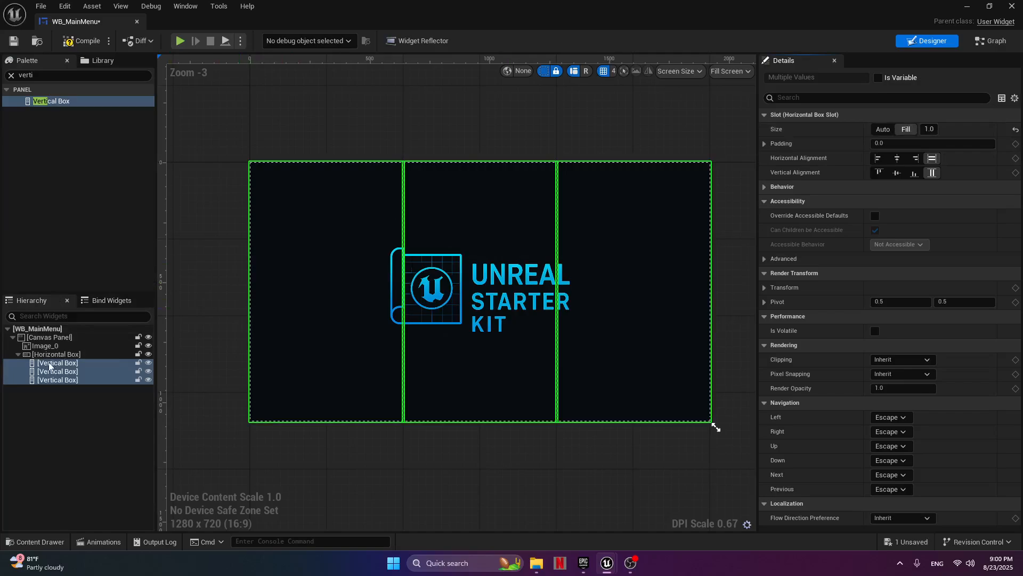
Add three Vertical Boxes inside the first column's vertical box and set their slot size to Fill.
{"action": "left_click", "coordinate": [318, 255]}
{"action": "left_click_drag", "start_coordinate": [49, 101], "coordinate": [325, 295]}
{"action": "left_click_drag", "start_coordinate": [88, 102], "coordinate": [260, 229]}
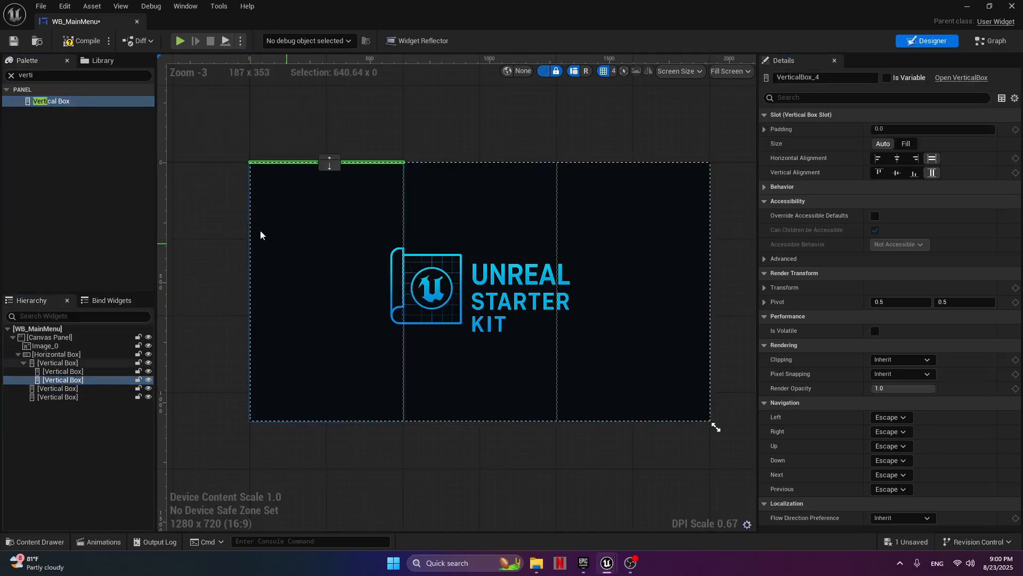
{"action": "left_click_drag", "start_coordinate": [84, 104], "coordinate": [293, 241]}
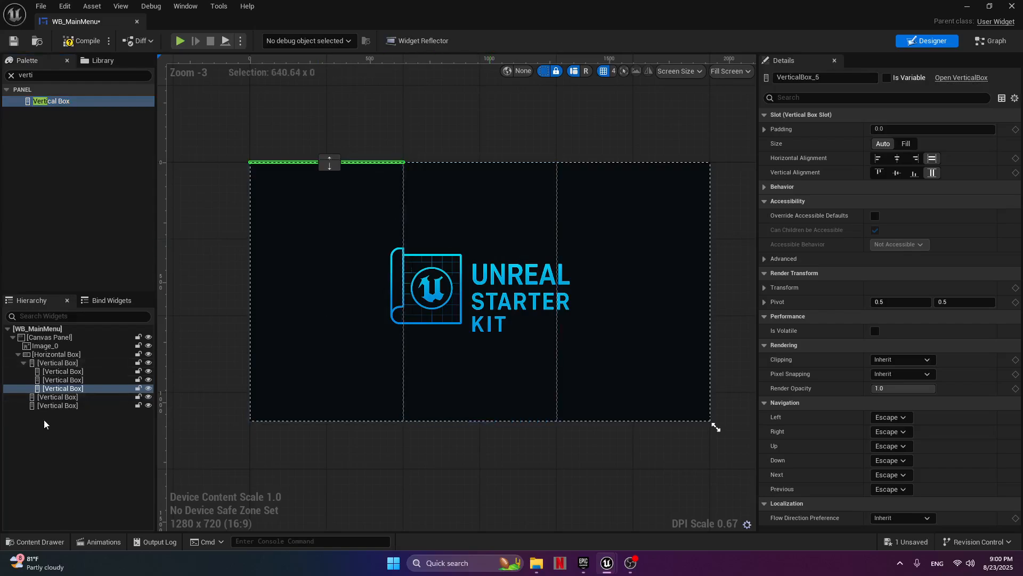
{"action": "left_click", "coordinate": [69, 372], "text": "shift"}
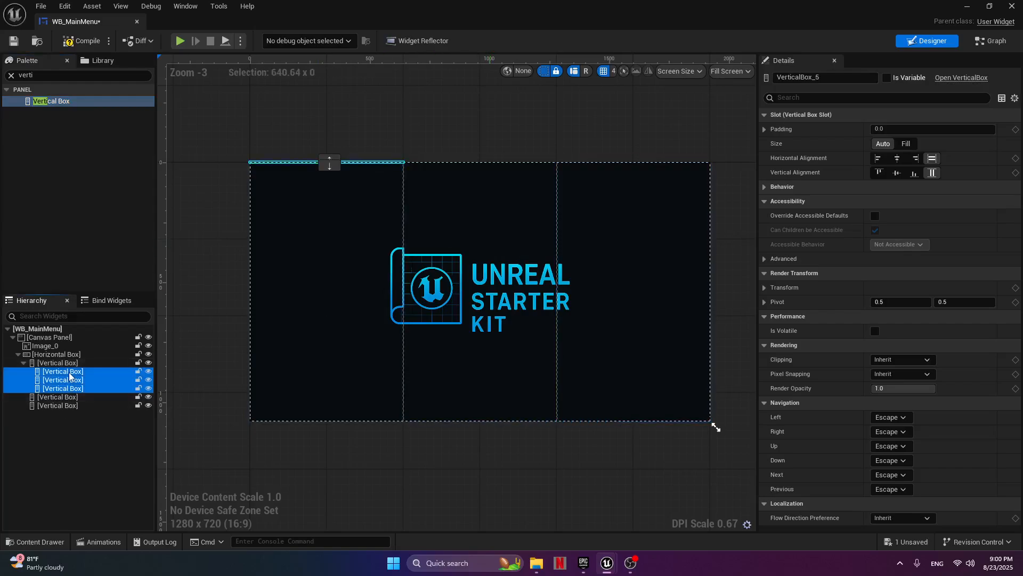
{"action": "left_click", "coordinate": [906, 143]}
Add two Buttons to the middle nested vertical box of the first column and set both to Fill.
{"action": "left_click", "coordinate": [328, 294]}
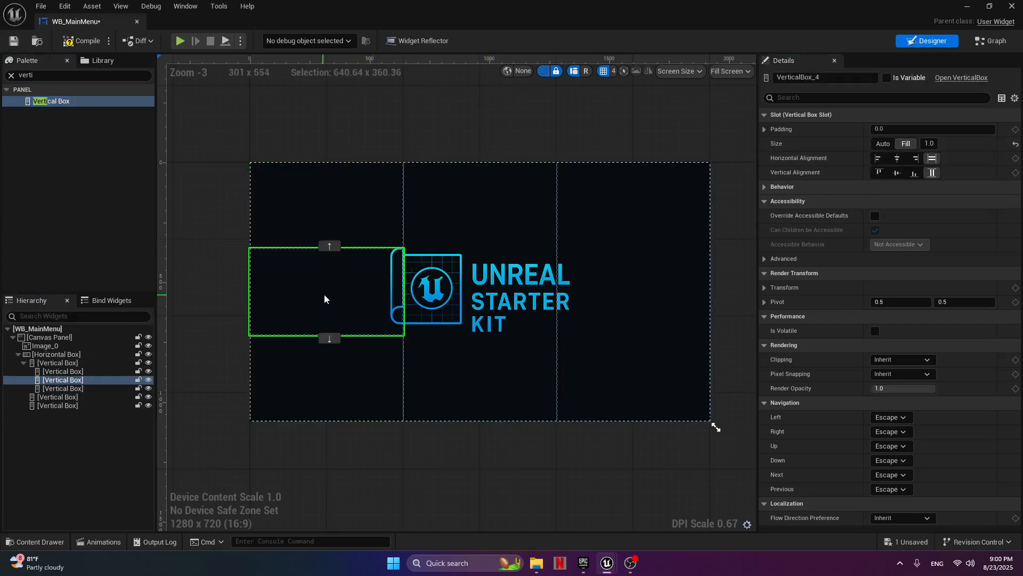
{"action": "left_click", "coordinate": [73, 75]}
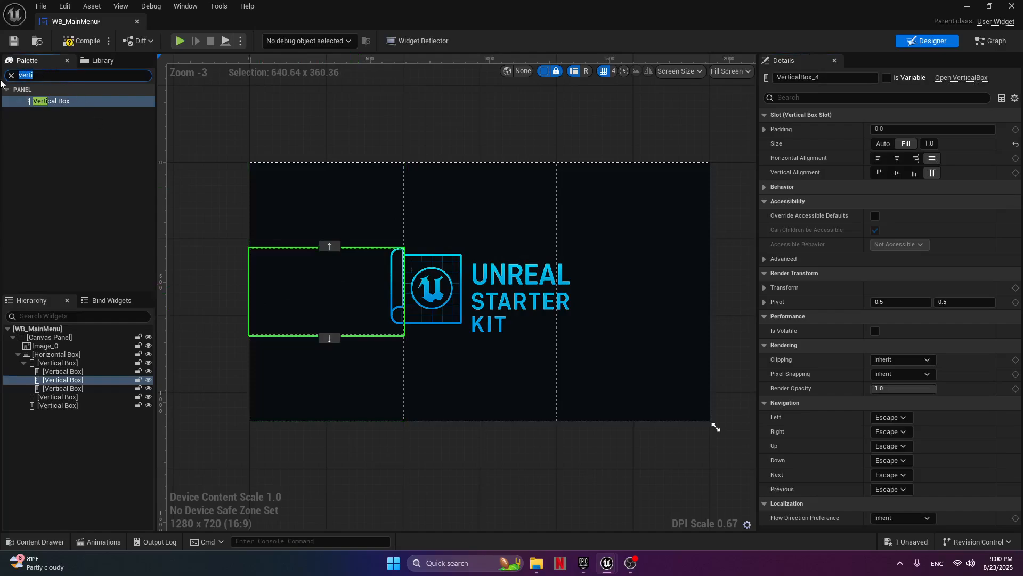
{"action": "type", "text": "but"}
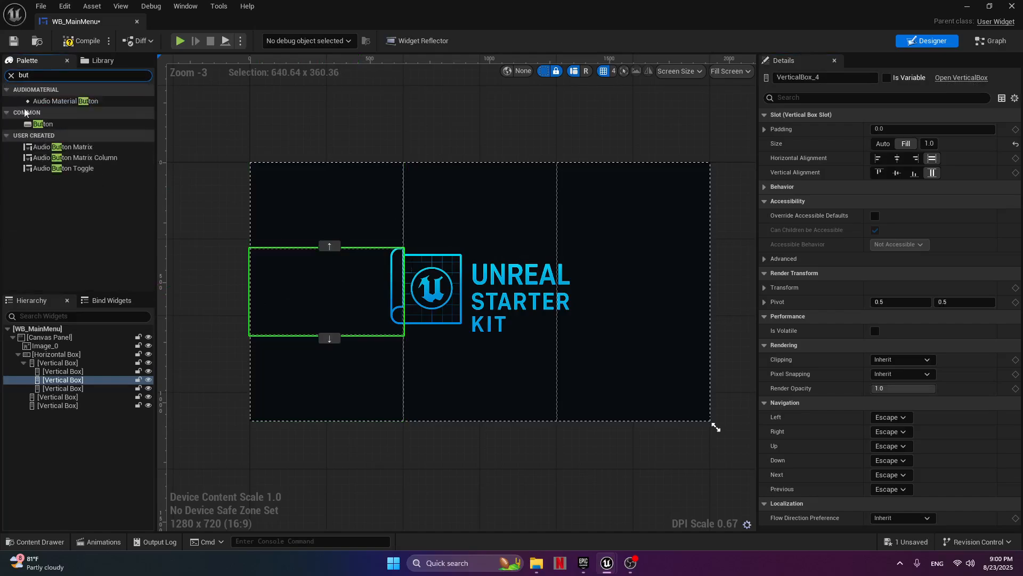
{"action": "left_click_drag", "start_coordinate": [42, 123], "coordinate": [335, 290]}
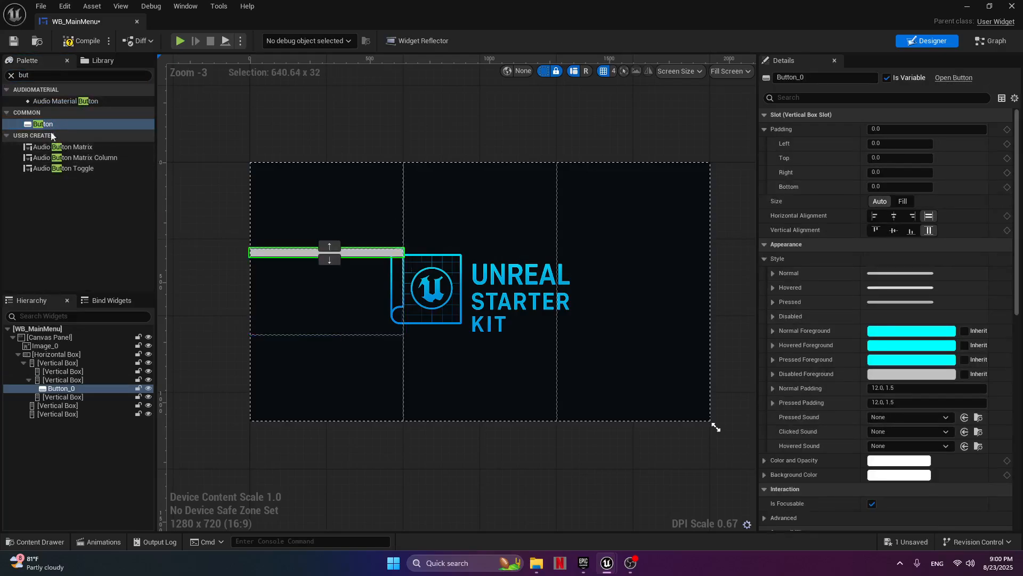
{"action": "left_click_drag", "start_coordinate": [44, 125], "coordinate": [297, 271]}
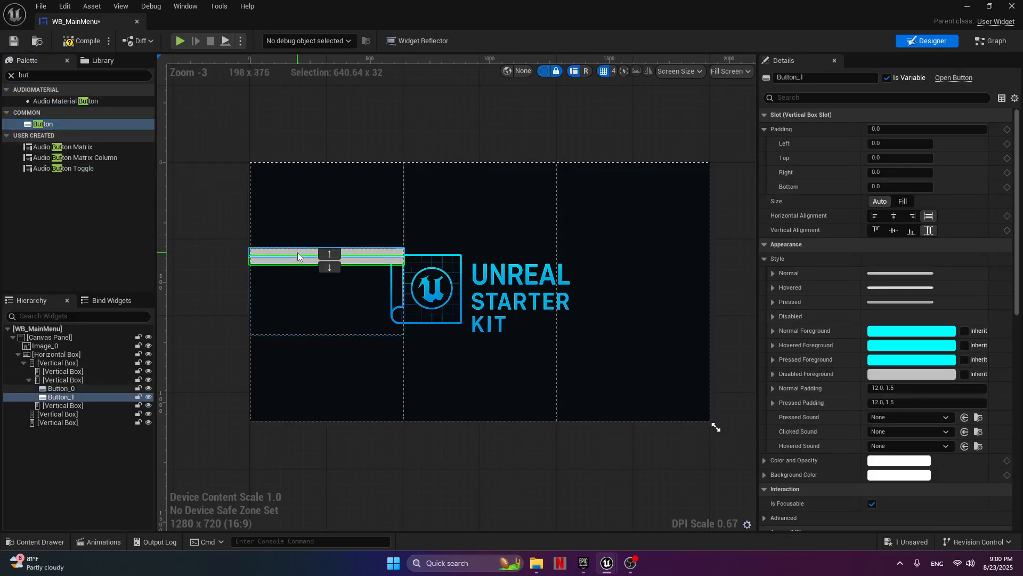
{"action": "left_click", "coordinate": [297, 252], "text": "ctrl"}
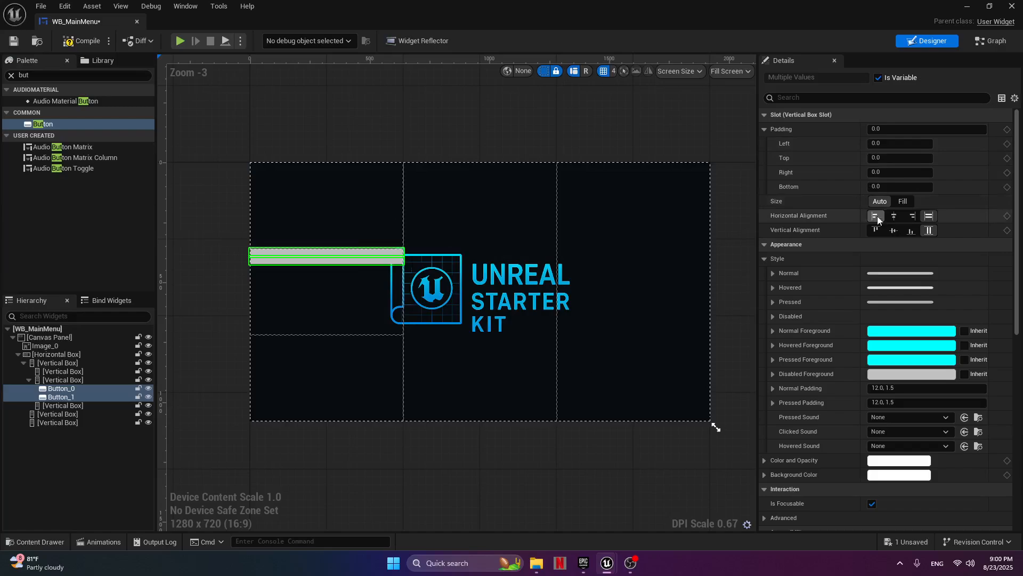
{"action": "left_click", "coordinate": [903, 201]}
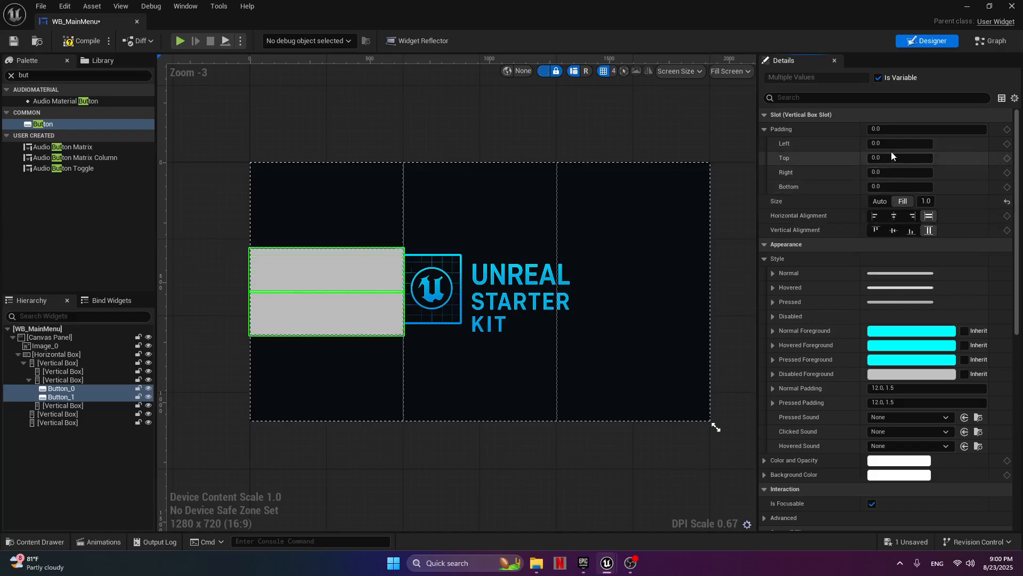
Set both buttons' slot padding to 200 on the left, 20 on the top and 200 on the right.
{"action": "left_click", "coordinate": [764, 129]}
{"action": "left_click", "coordinate": [764, 129]}
{"action": "left_click", "coordinate": [895, 144]}
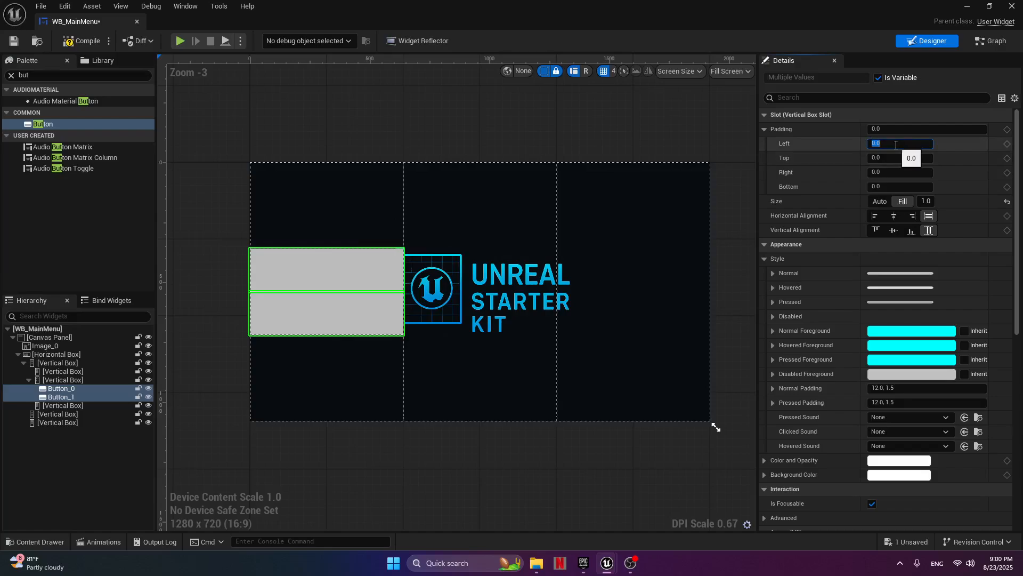
{"action": "type", "text": "200"}
{"action": "key", "text": "Return"}
{"action": "left_click", "coordinate": [882, 158]}
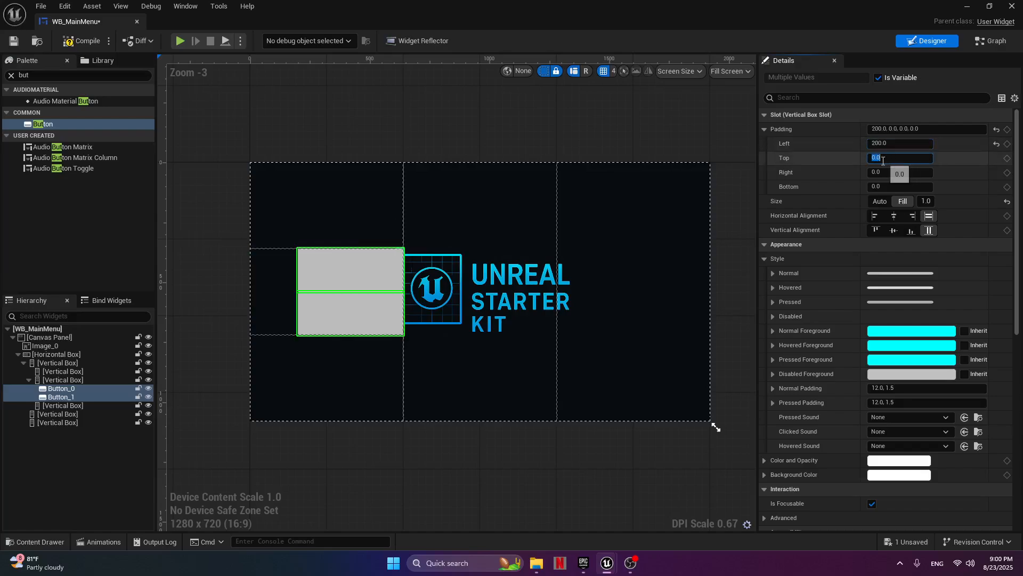
{"action": "type", "text": "20"}
{"action": "key", "text": "Return"}
{"action": "left_click", "coordinate": [886, 172]}
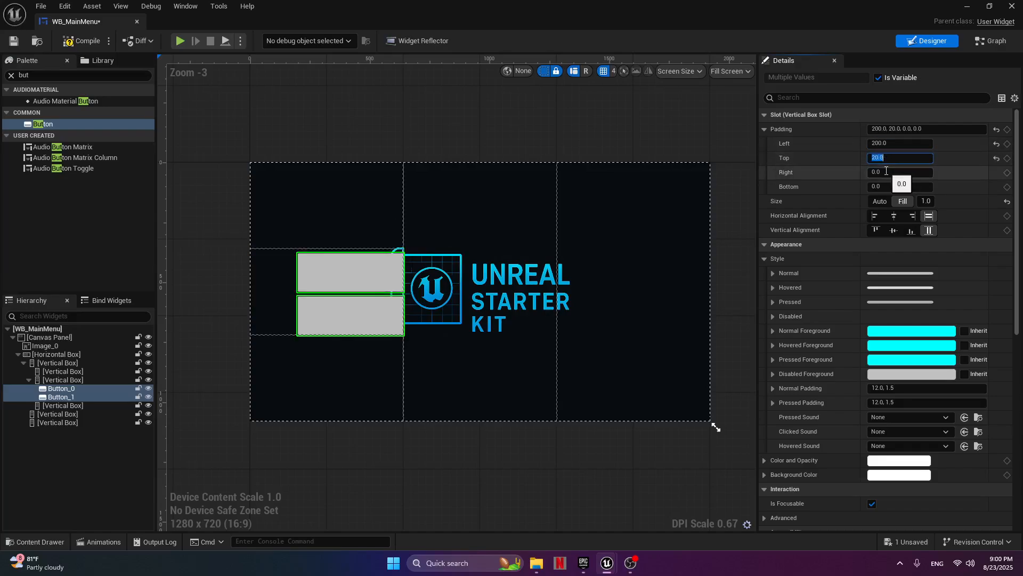
{"action": "type", "text": "200"}
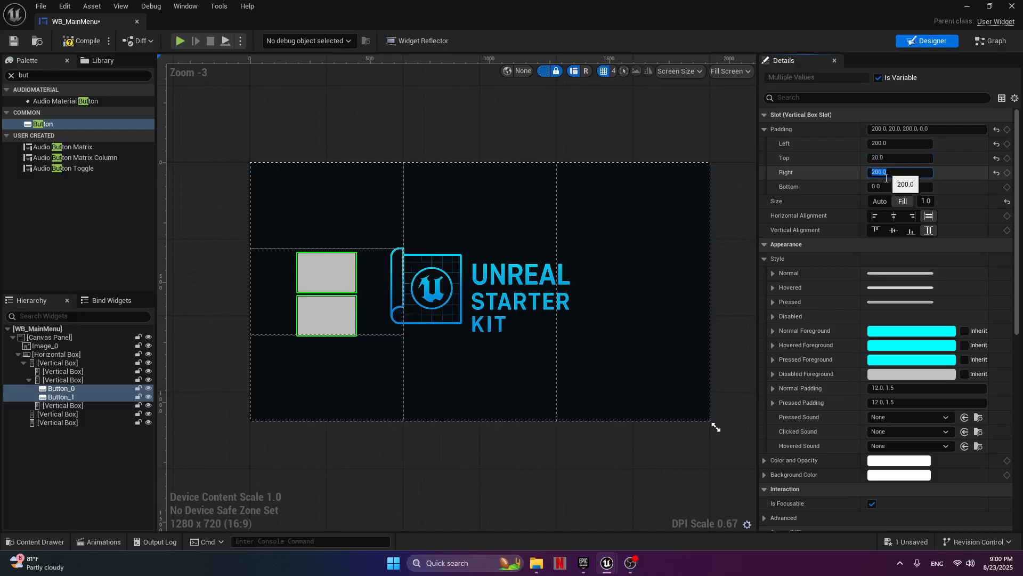
Try bottom padding values of 50, 100 and 75 on both buttons.
{"action": "left_click", "coordinate": [895, 186]}
{"action": "type", "text": "50"}
{"action": "key", "text": "Return"}
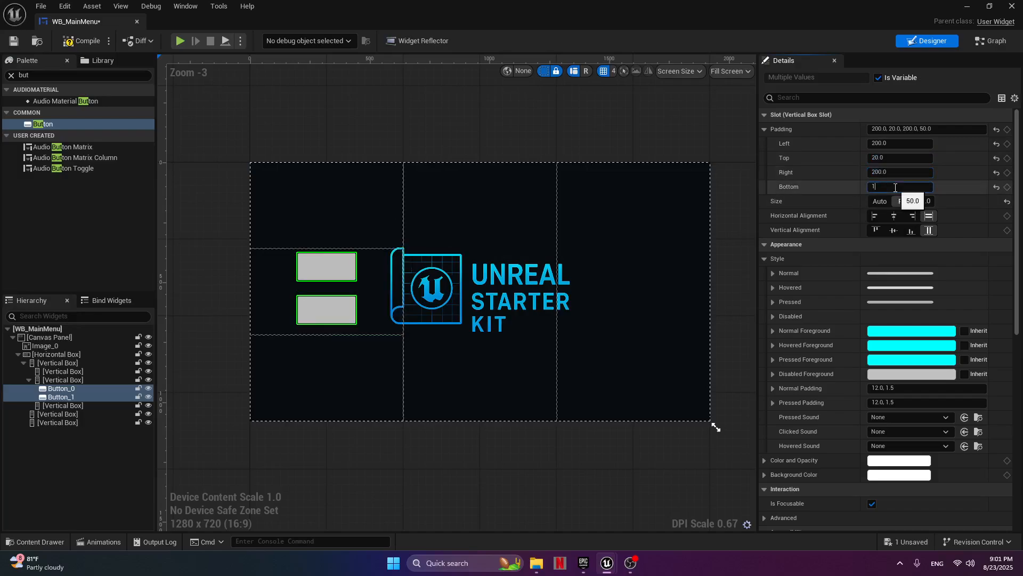
{"action": "type", "text": "100"}
{"action": "key", "text": "Return"}
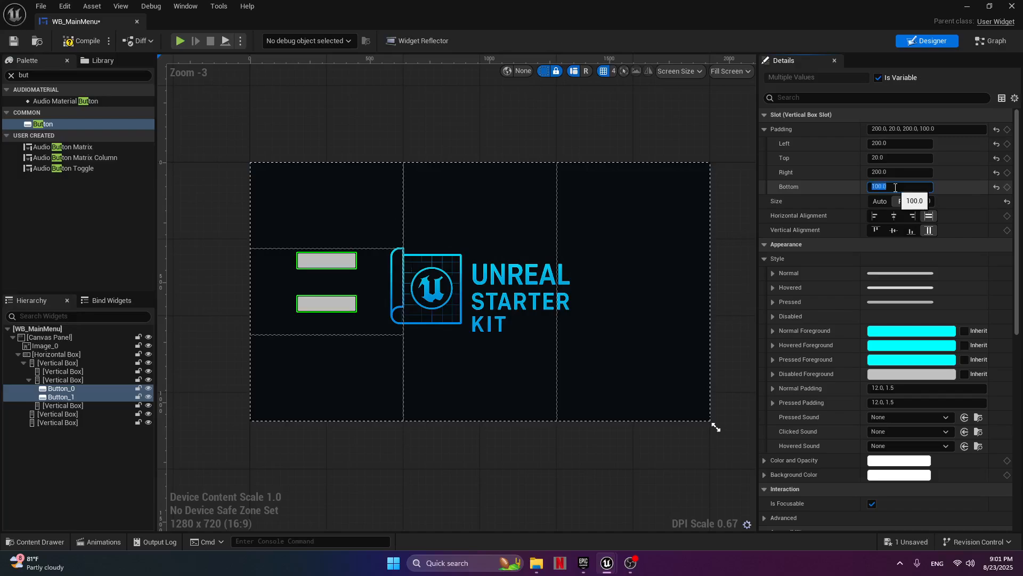
{"action": "type", "text": "75"}
{"action": "key", "text": "Return"}
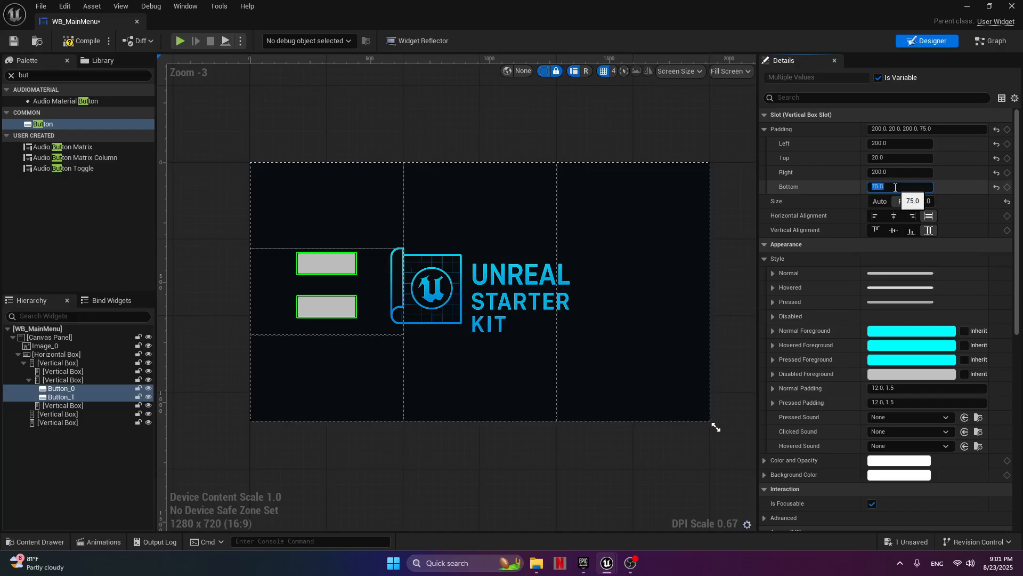
Set both buttons' top padding to 50 and bottom padding to 50, keeping their size on Fill.
{"action": "left_click", "coordinate": [893, 157]}
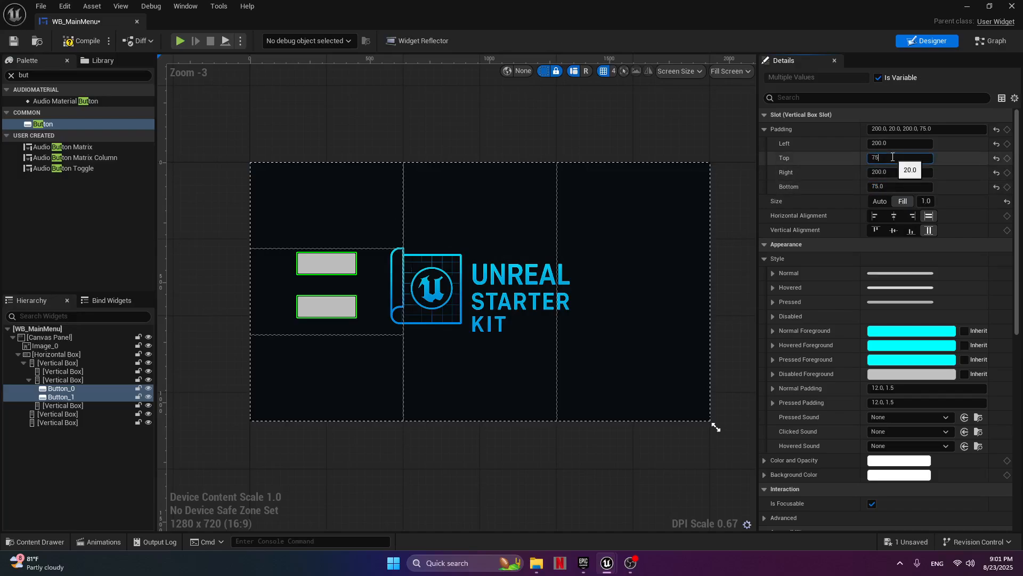
{"action": "type", "text": "75"}
{"action": "key", "text": "Return"}
{"action": "type", "text": "50"}
{"action": "key", "text": "Return"}
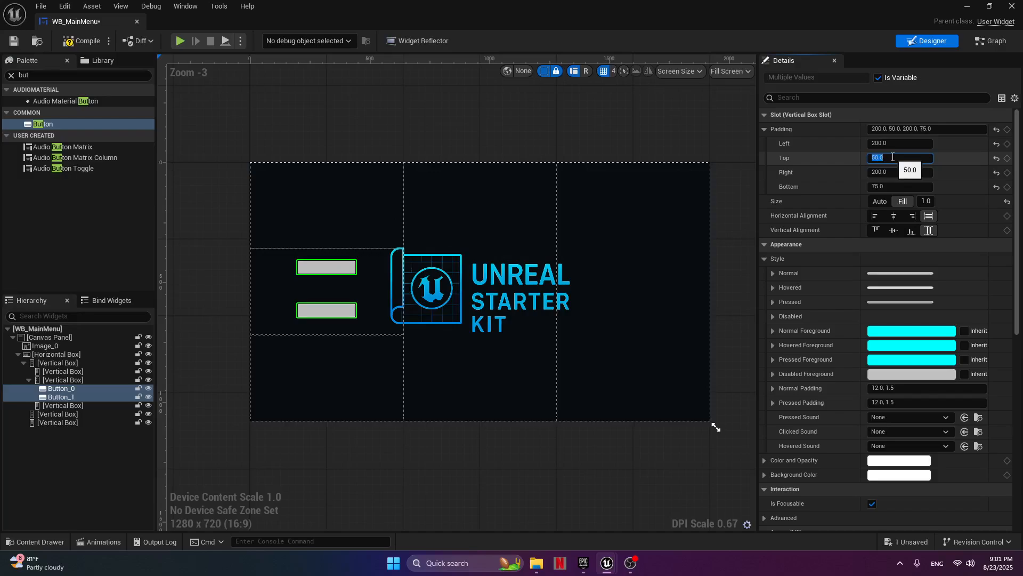
{"action": "left_click", "coordinate": [890, 186]}
{"action": "type", "text": "50"}
{"action": "key", "text": "Return"}
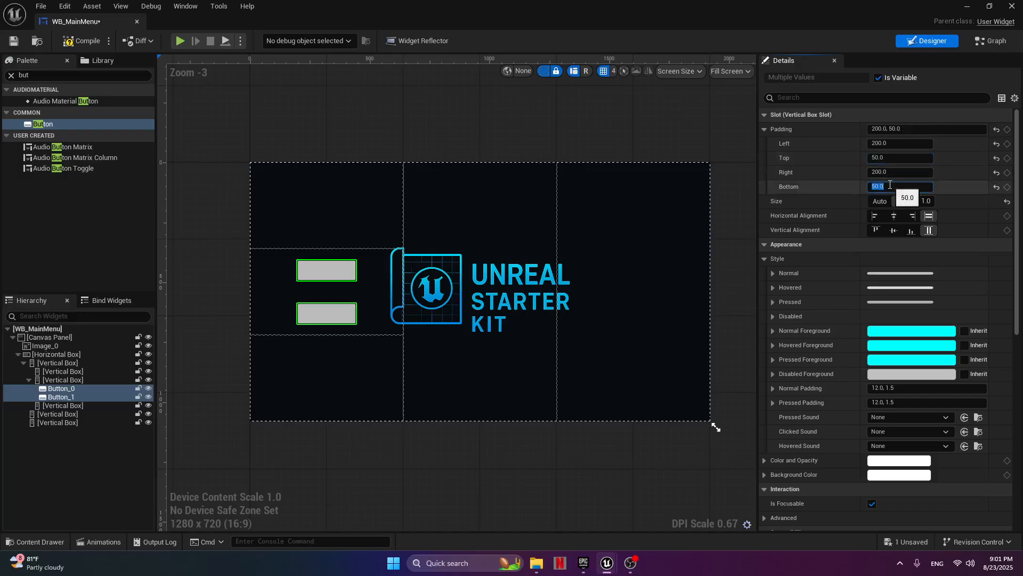
{"action": "left_click", "coordinate": [904, 205]}
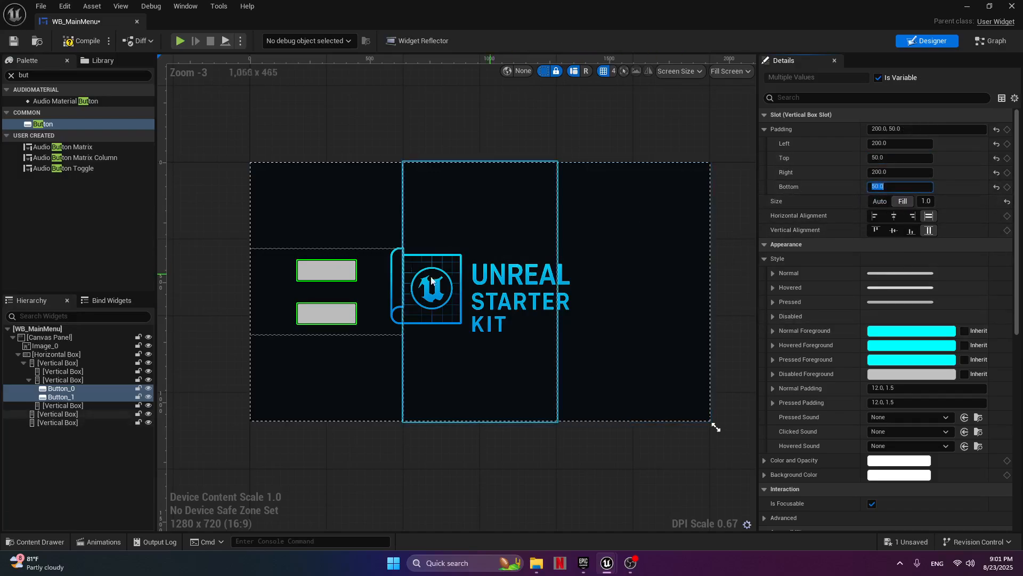
Set the Background Color of both buttons to magenta (hex FB00FFFF).
{"action": "left_click", "coordinate": [765, 258]}
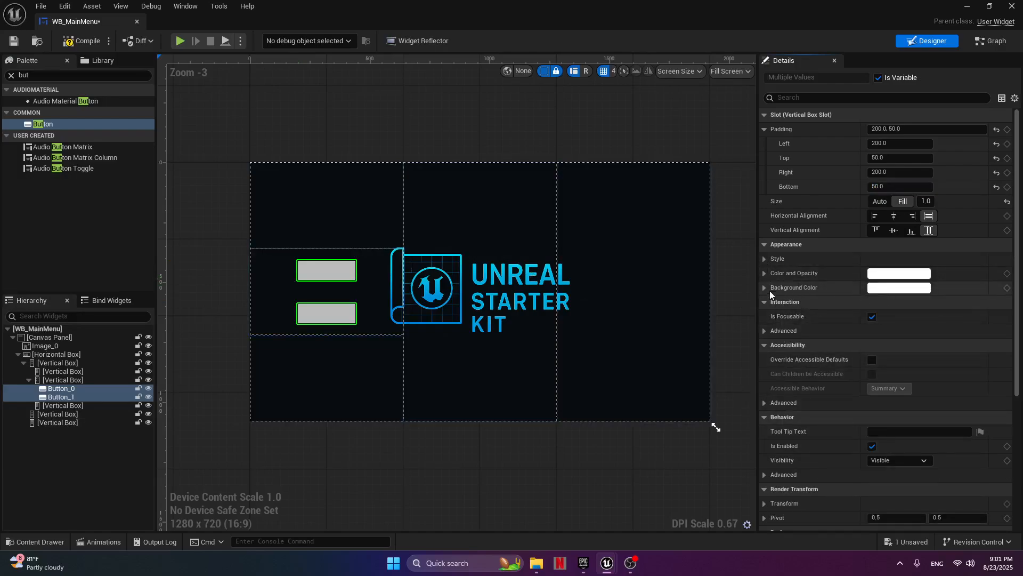
{"action": "left_click", "coordinate": [894, 289]}
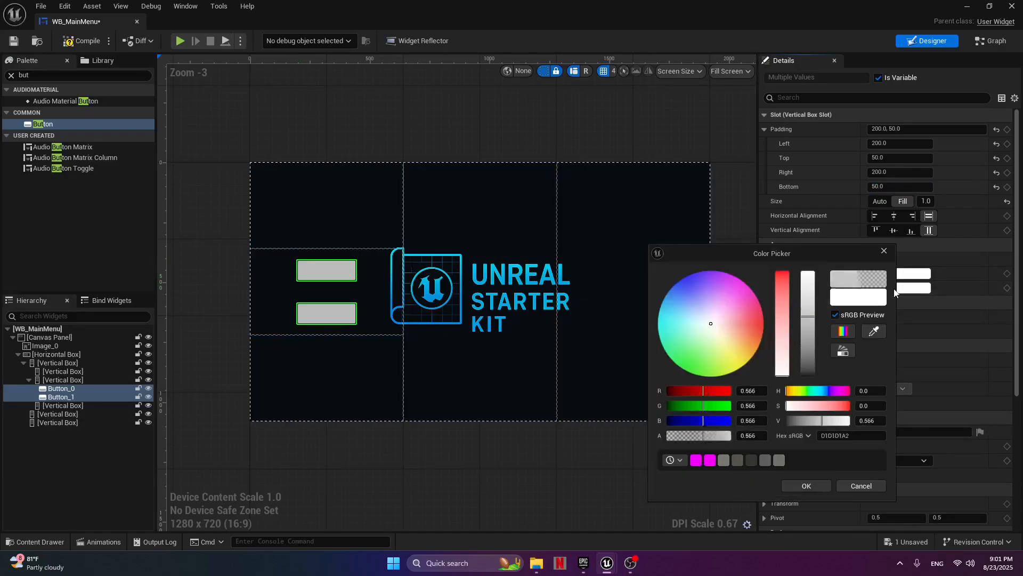
{"action": "left_click", "coordinate": [882, 299]}
{"action": "left_click_drag", "start_coordinate": [723, 324], "coordinate": [735, 276]}
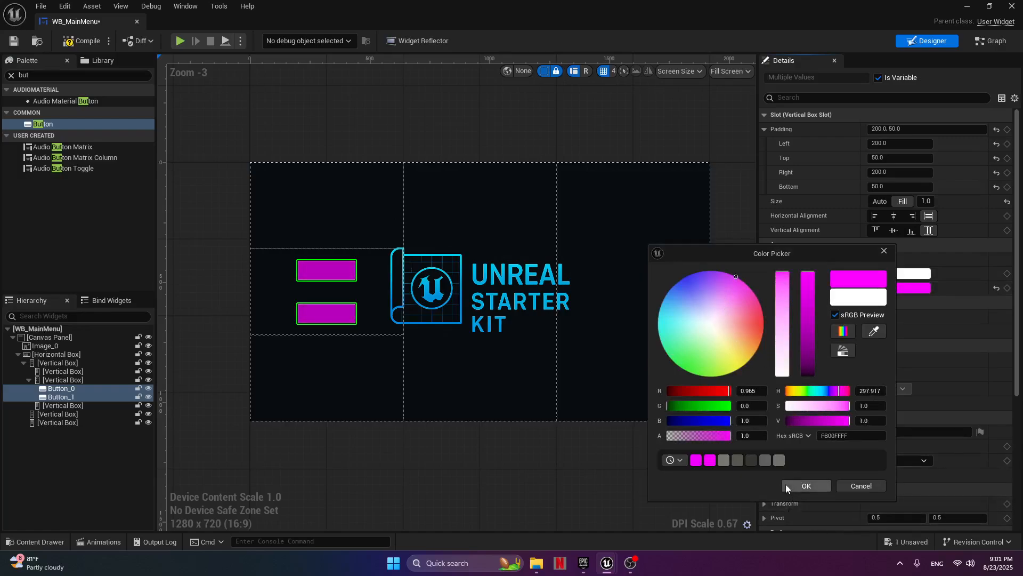
{"action": "left_click", "coordinate": [799, 484]}
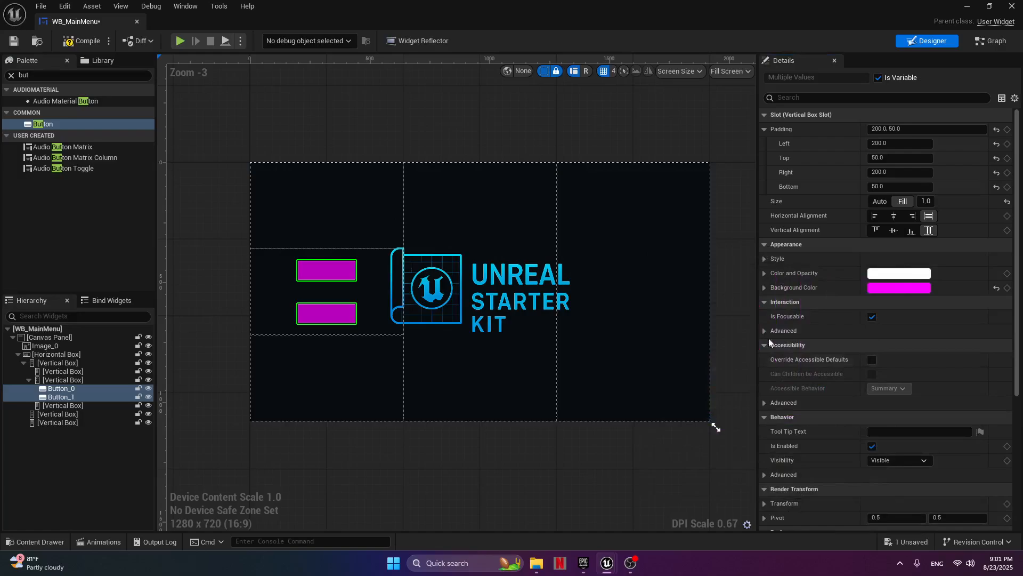
Set the tint of both buttons' Normal style to the recently used magenta (hex FB00FFFF).
{"action": "left_click", "coordinate": [765, 261]}
{"action": "left_click", "coordinate": [771, 274]}
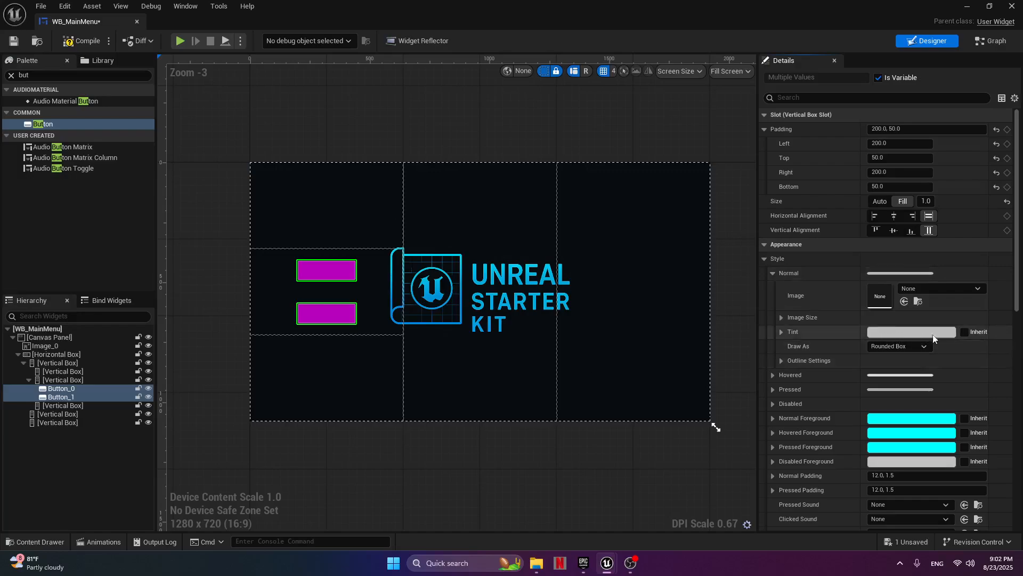
{"action": "left_click", "coordinate": [883, 335]}
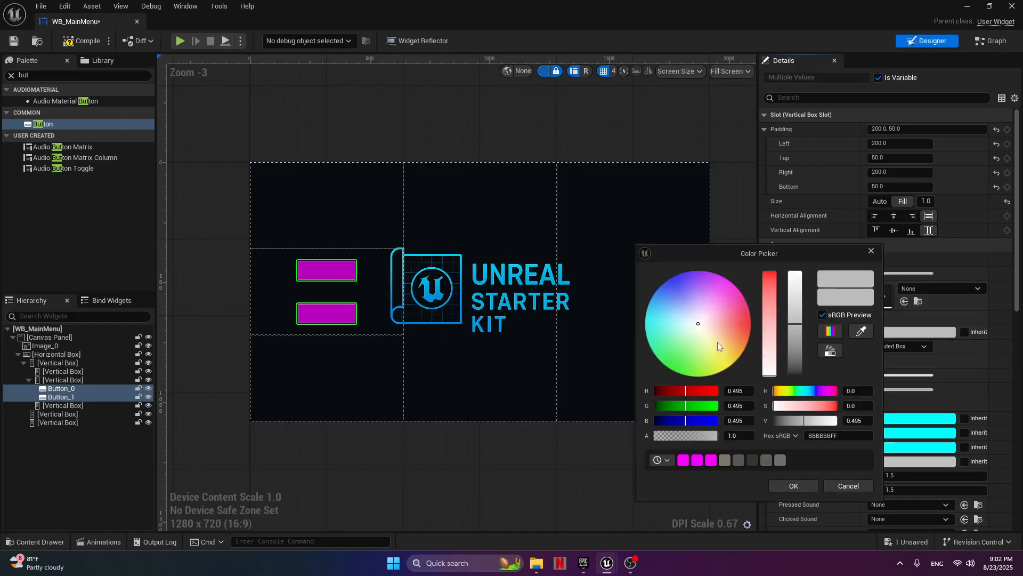
{"action": "left_click", "coordinate": [854, 339]}
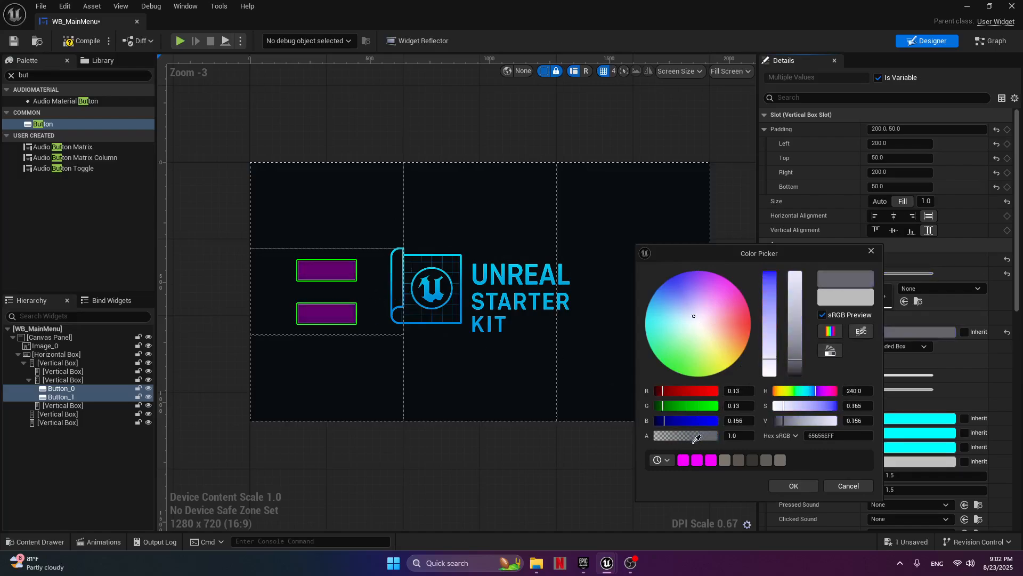
{"action": "left_click", "coordinate": [682, 460]}
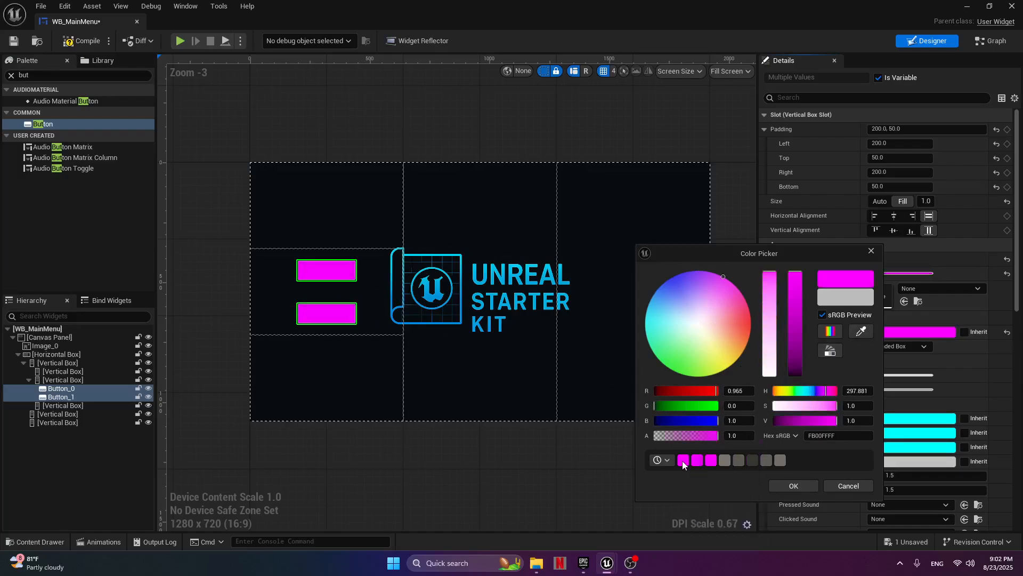
{"action": "left_click", "coordinate": [792, 485]}
Set the tint of both buttons' Hovered style to a darker shade of the recently used magenta.
{"action": "left_click", "coordinate": [772, 272]}
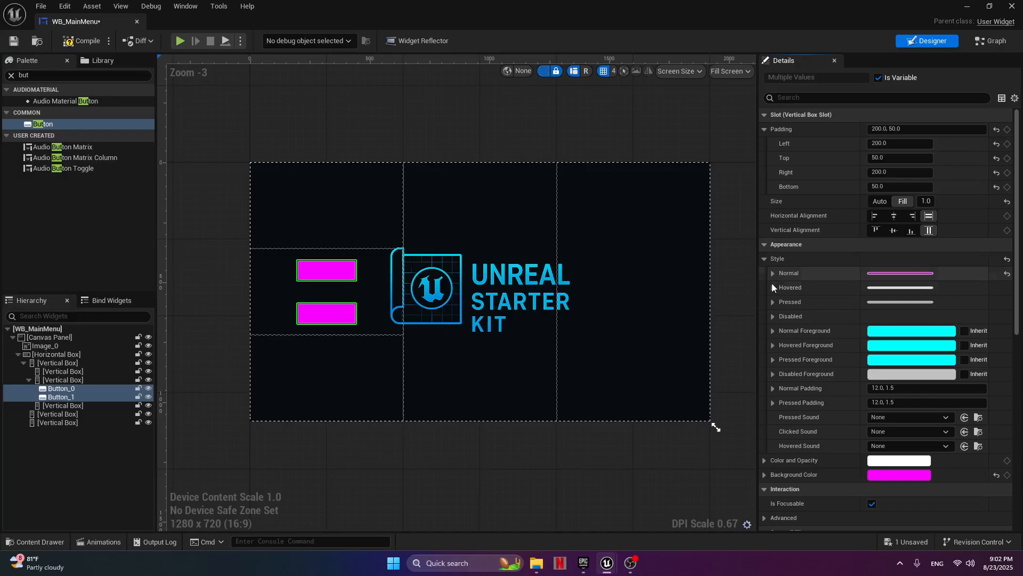
{"action": "left_click", "coordinate": [772, 288]}
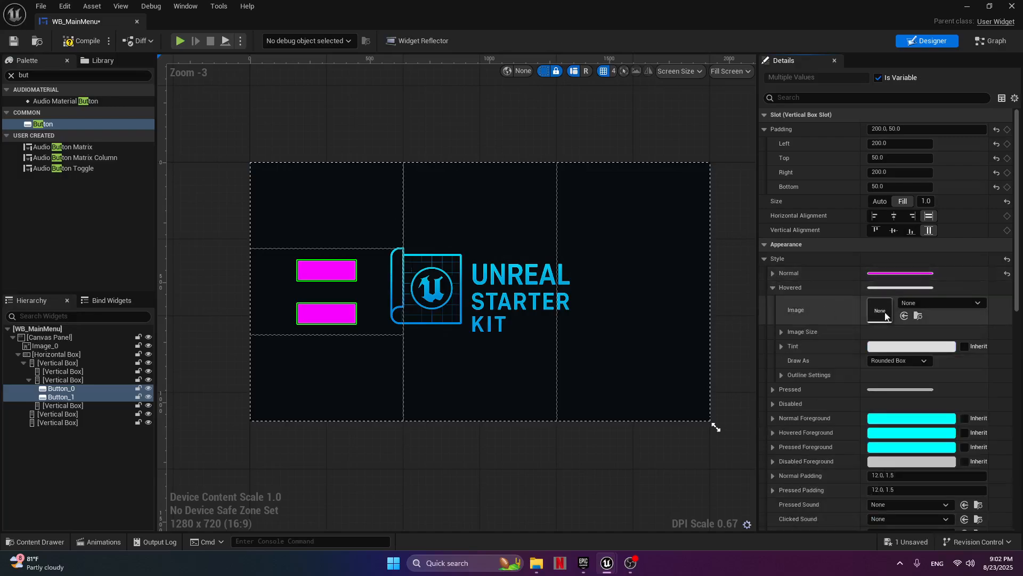
{"action": "left_click", "coordinate": [911, 346]}
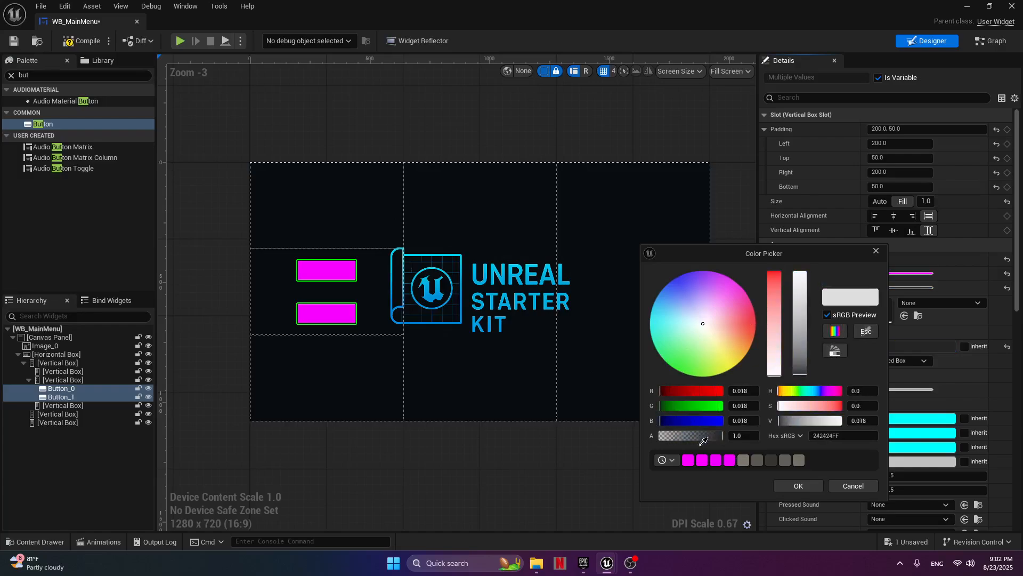
{"action": "left_click", "coordinate": [688, 460]}
{"action": "left_click_drag", "start_coordinate": [798, 278], "coordinate": [800, 329]}
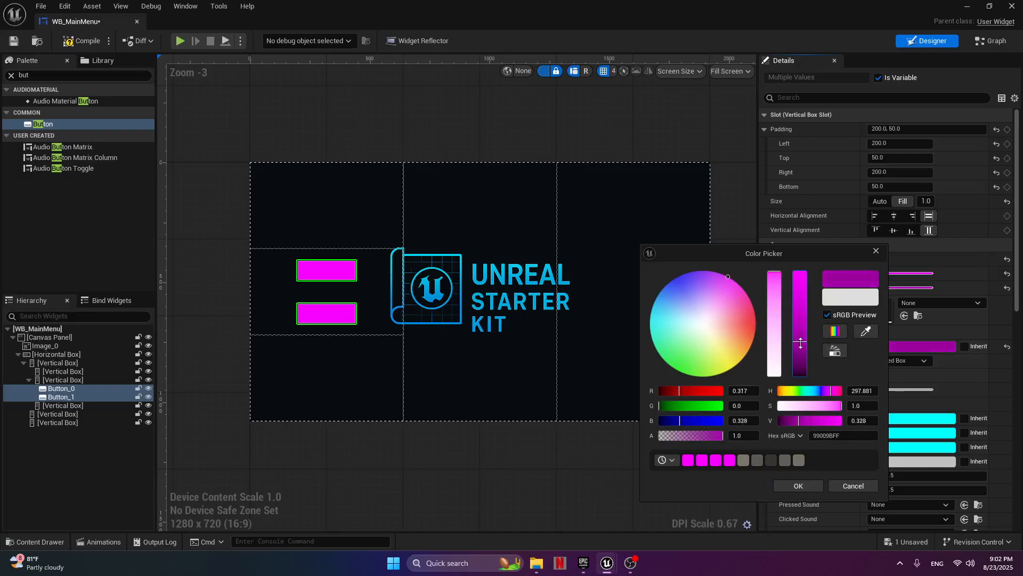
{"action": "left_click", "coordinate": [798, 486]}
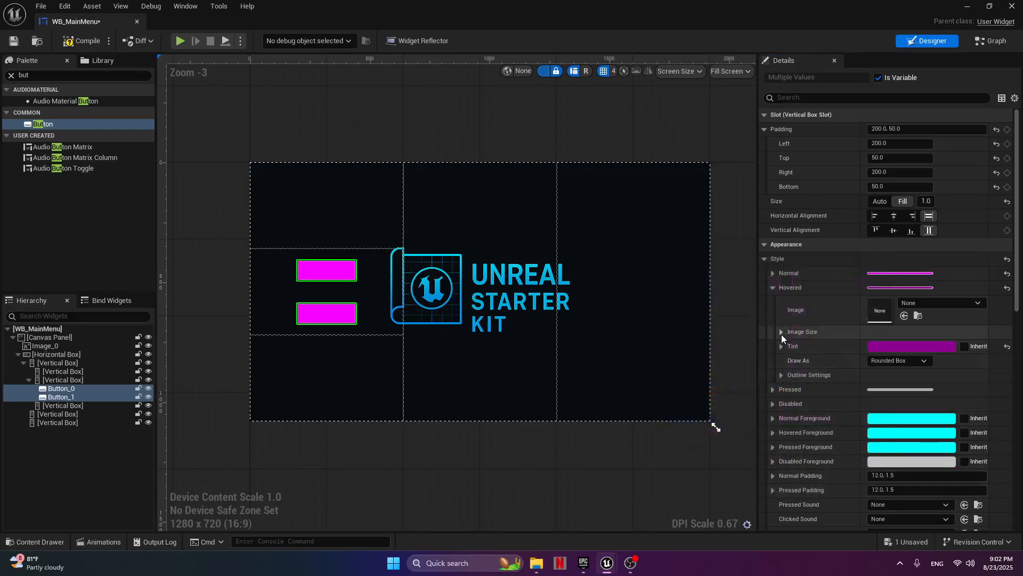
Set the tint of both buttons' Pressed style to a very dark magenta (hex 4B004CFF), based on a recently used colour.
{"action": "left_click", "coordinate": [773, 288]}
{"action": "left_click", "coordinate": [772, 301]}
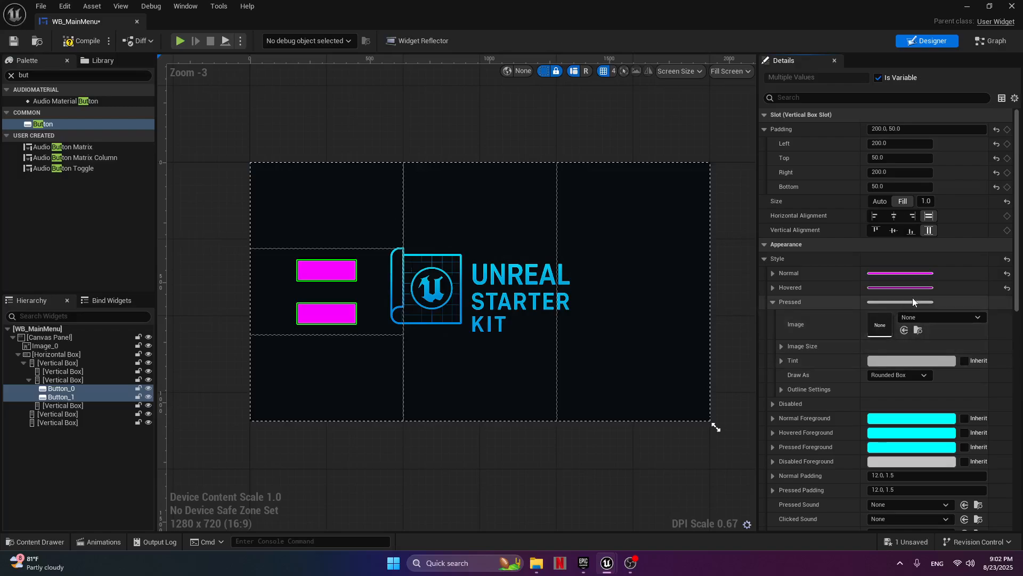
{"action": "left_click", "coordinate": [896, 362]}
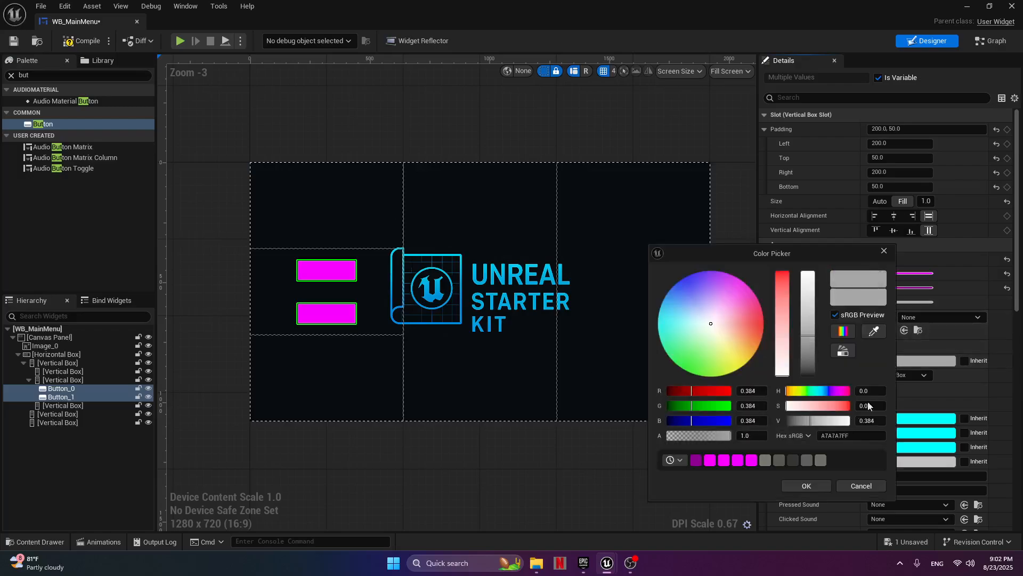
{"action": "left_click", "coordinate": [699, 464]}
{"action": "left_click_drag", "start_coordinate": [803, 350], "coordinate": [808, 367]}
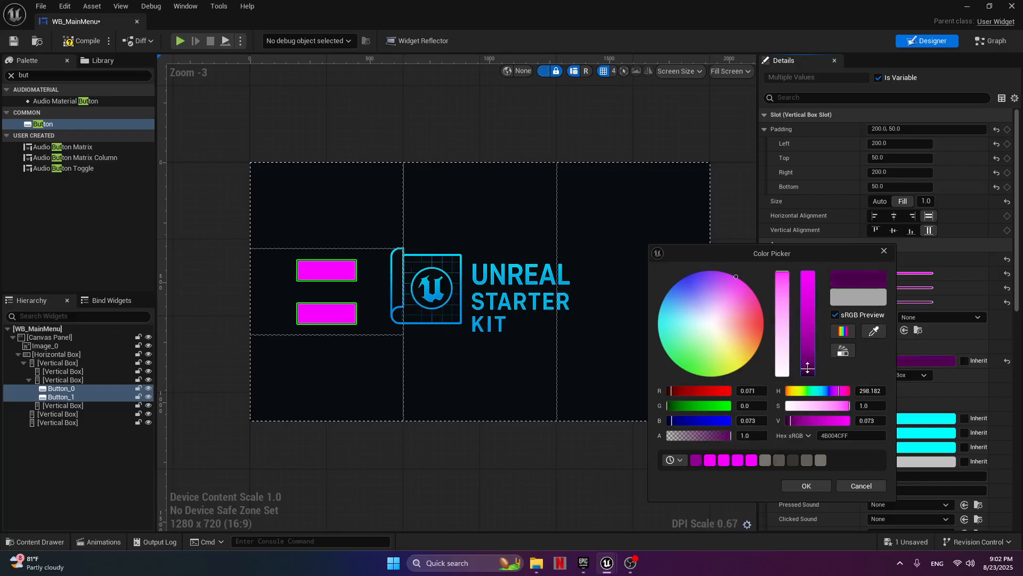
{"action": "left_click", "coordinate": [805, 485]}
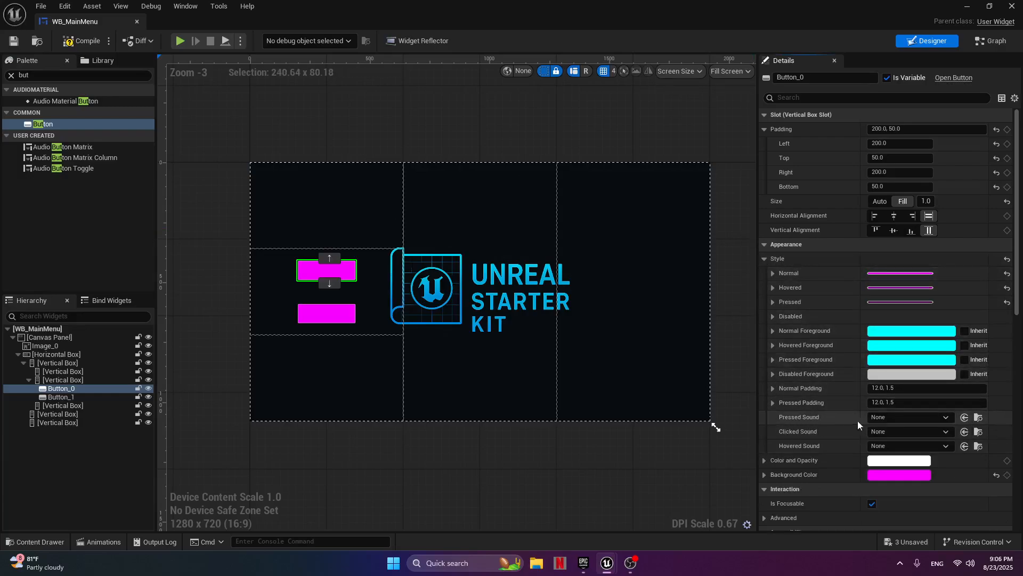
Set the Pressed Sound of the upper button (Button_0) to UI_Appliance_Button.
{"action": "left_click", "coordinate": [948, 417]}
{"action": "type", "text": "ui"}
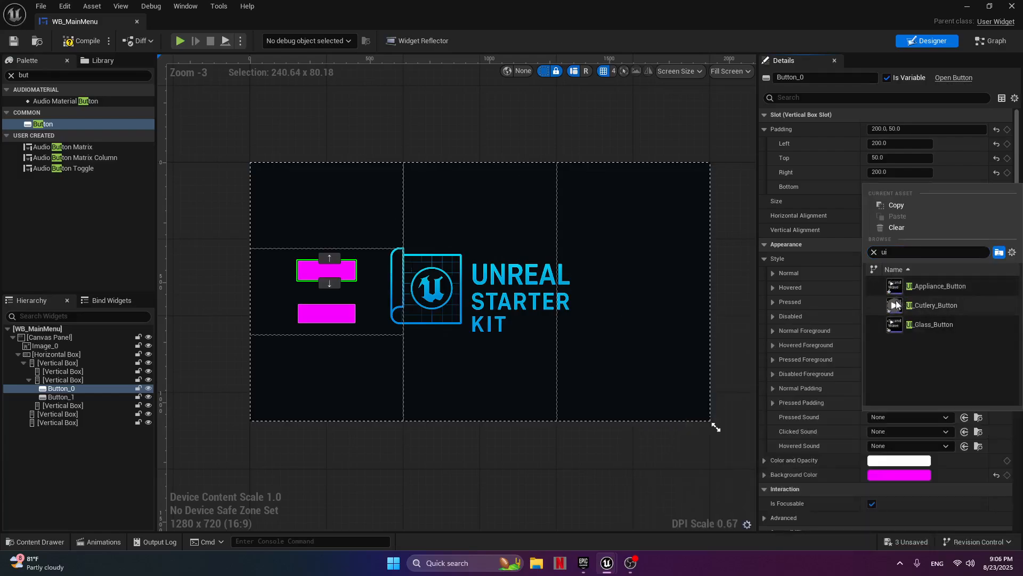
{"action": "mouse_move", "coordinate": [897, 325]}
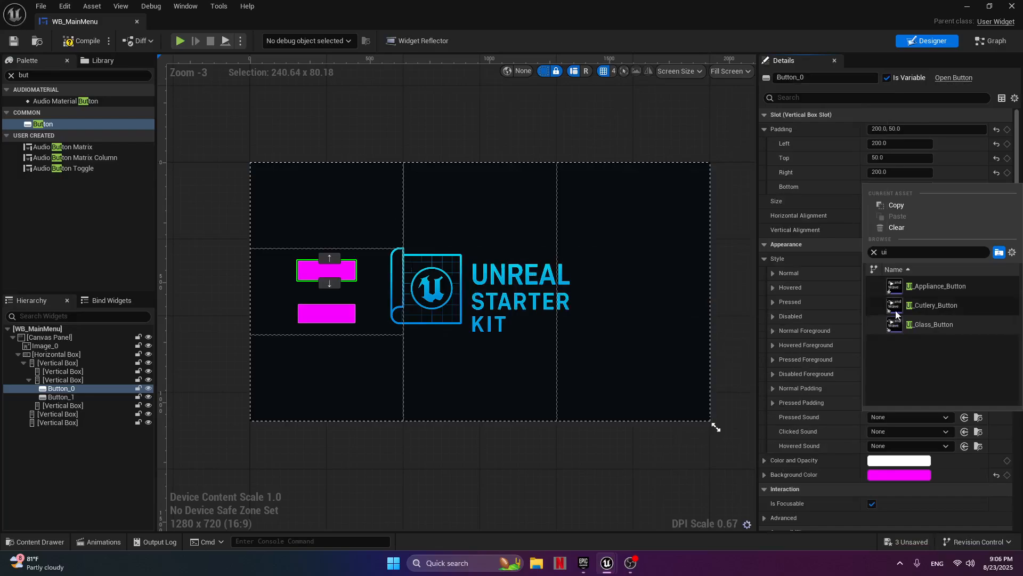
{"action": "left_click", "coordinate": [921, 286]}
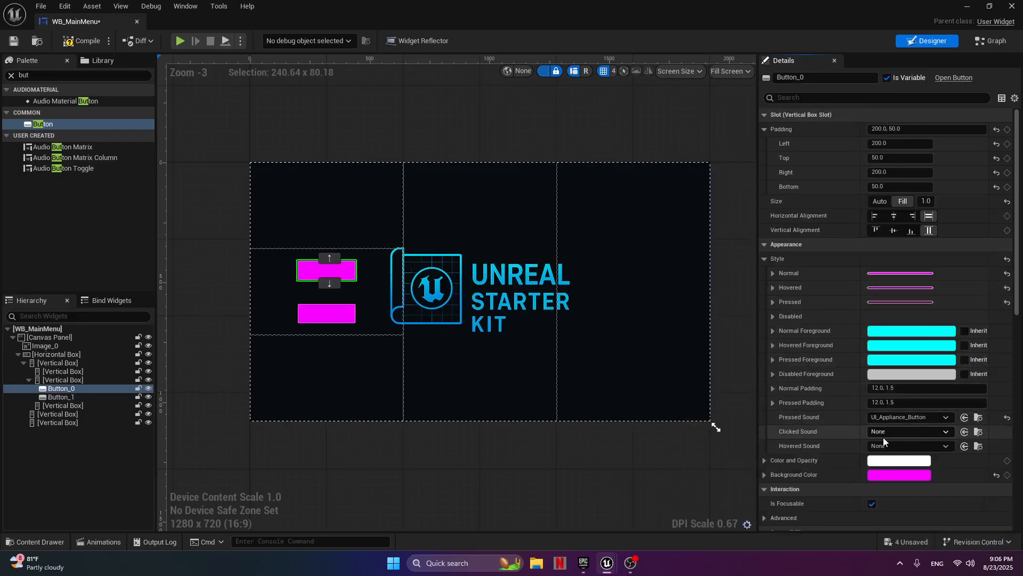
Set the upper button's Clicked Sound to UI_Glass_Button and its Hovered Sound to UI_Cutlery_Button.
{"action": "left_click", "coordinate": [953, 430]}
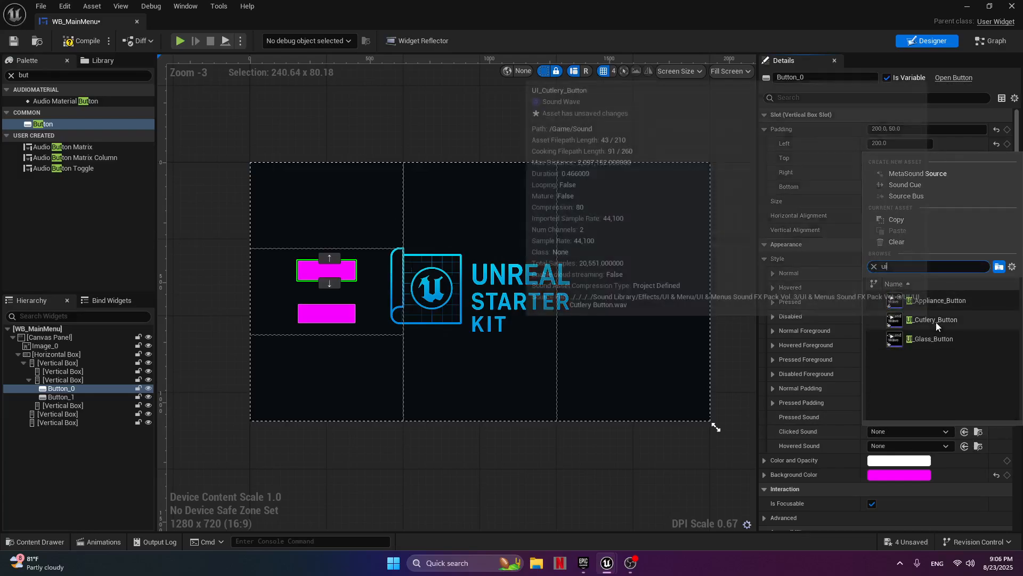
{"action": "left_click", "coordinate": [895, 322]}
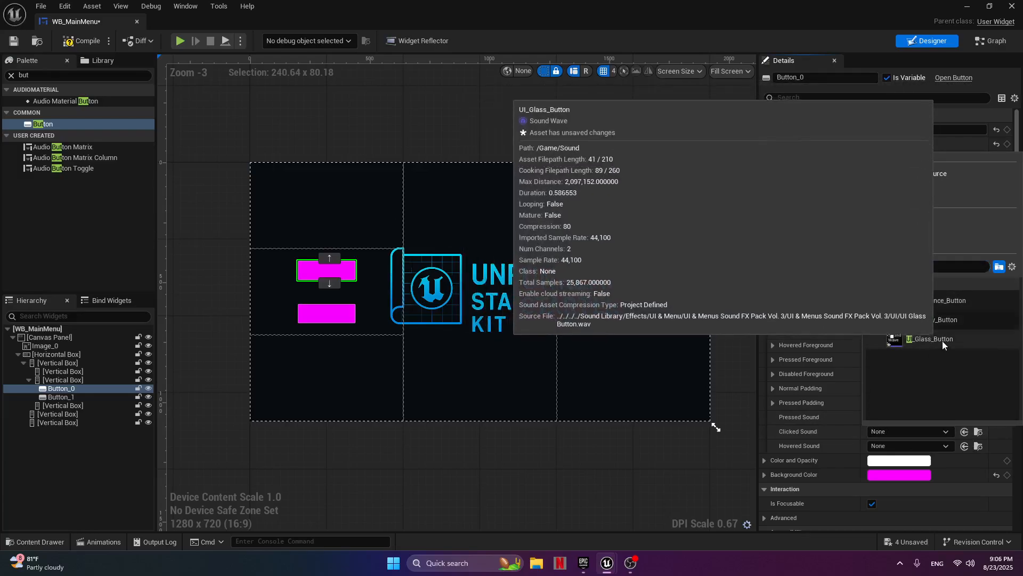
{"action": "left_click", "coordinate": [927, 339]}
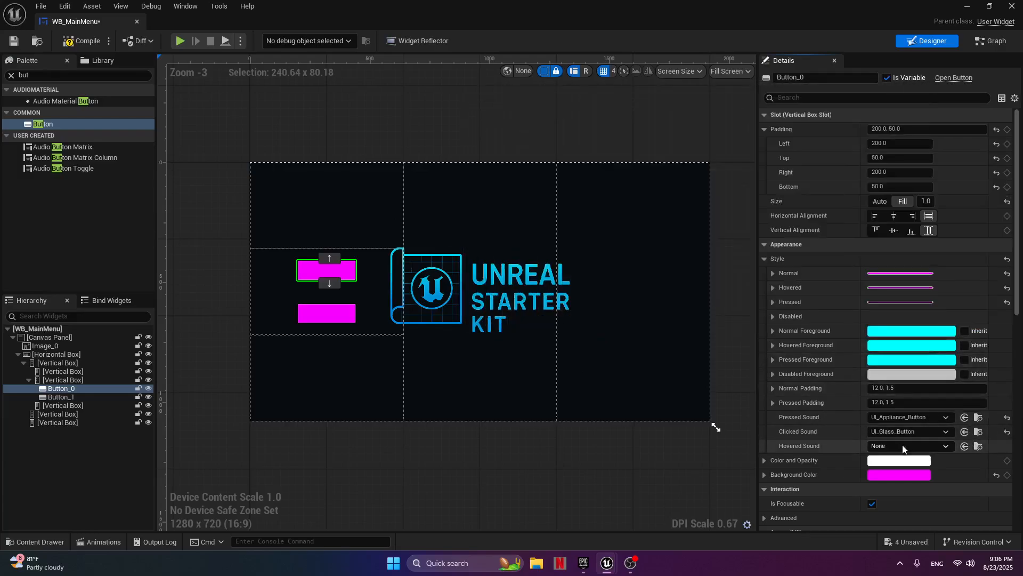
{"action": "left_click", "coordinate": [943, 446]}
{"action": "type", "text": "ui"}
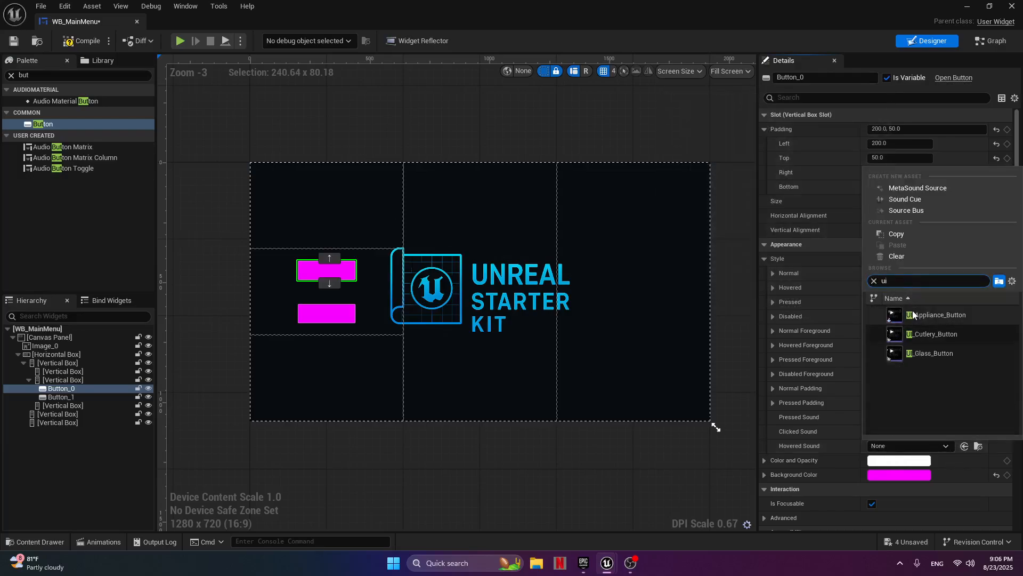
{"action": "left_click", "coordinate": [924, 335]}
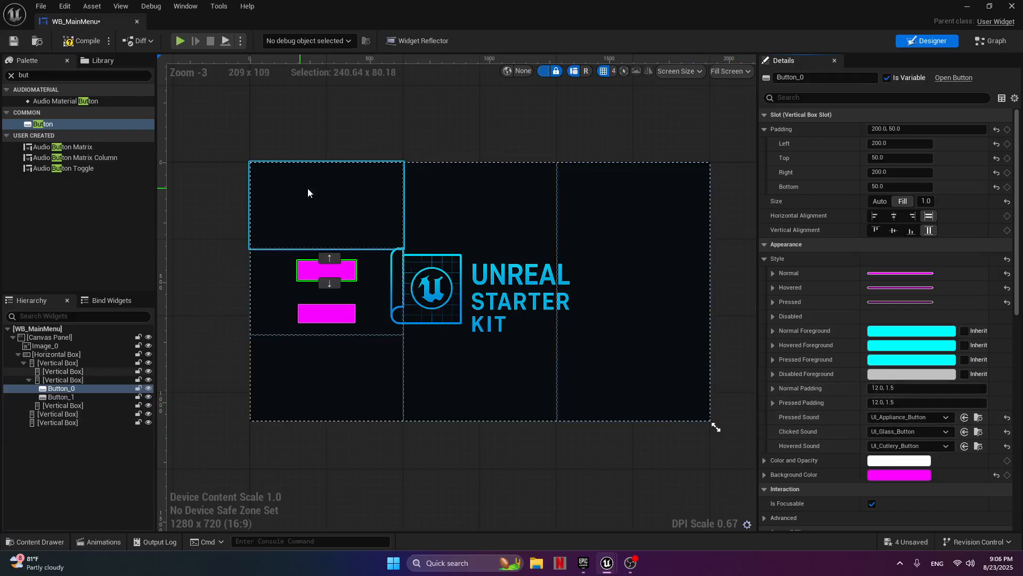
Set the lower button's Pressed Sound to UI_Appliance_Button, comparing it with the sounds assigned to the upper button.
{"action": "left_click", "coordinate": [339, 326]}
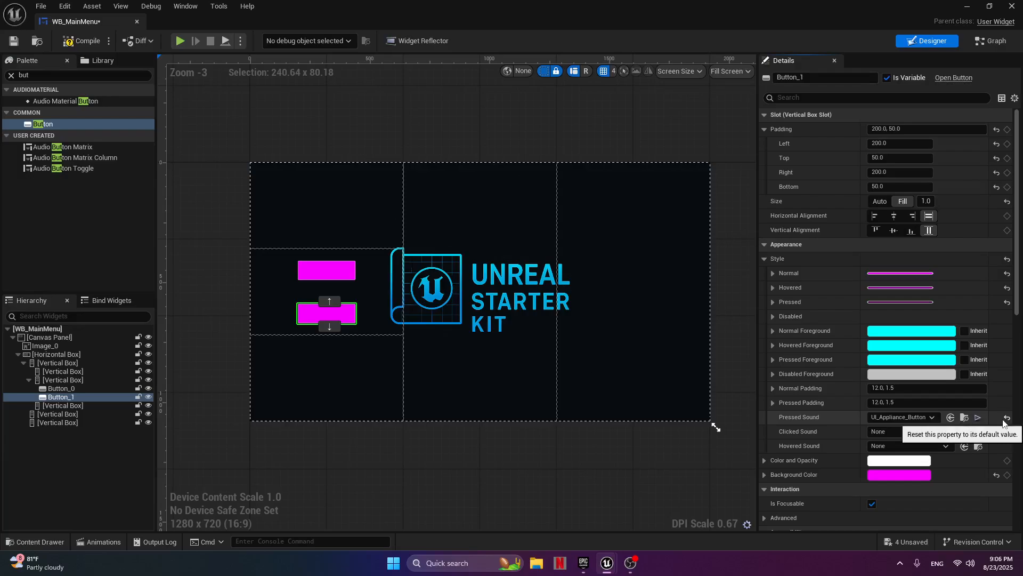
{"action": "left_click", "coordinate": [354, 277]}
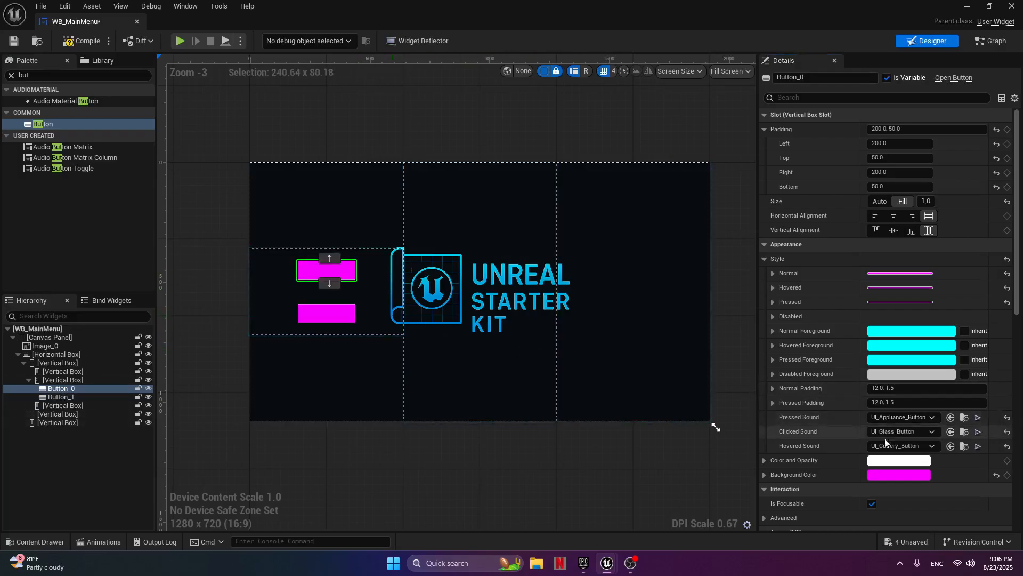
{"action": "left_click", "coordinate": [923, 418]}
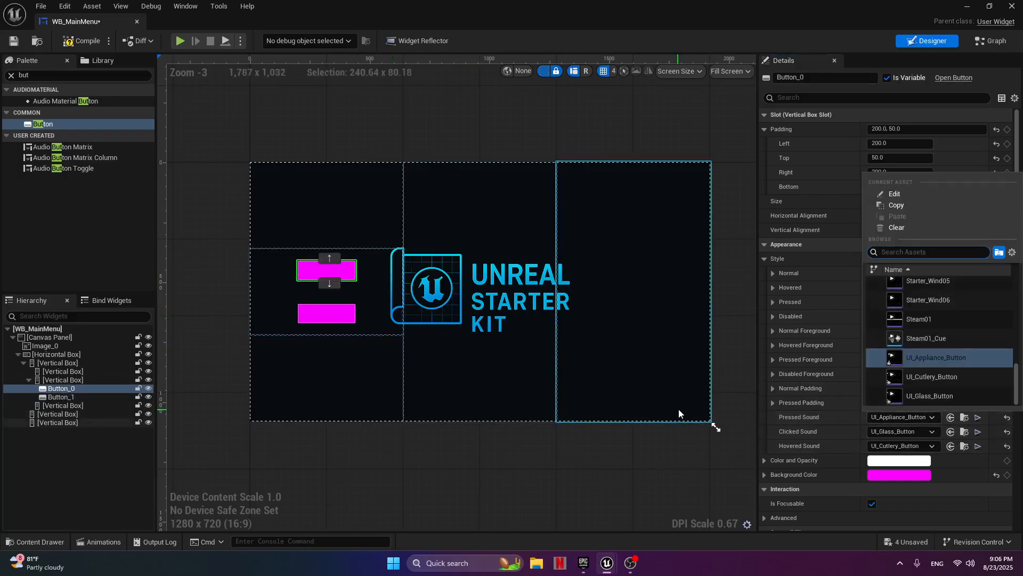
{"action": "left_click", "coordinate": [341, 323]}
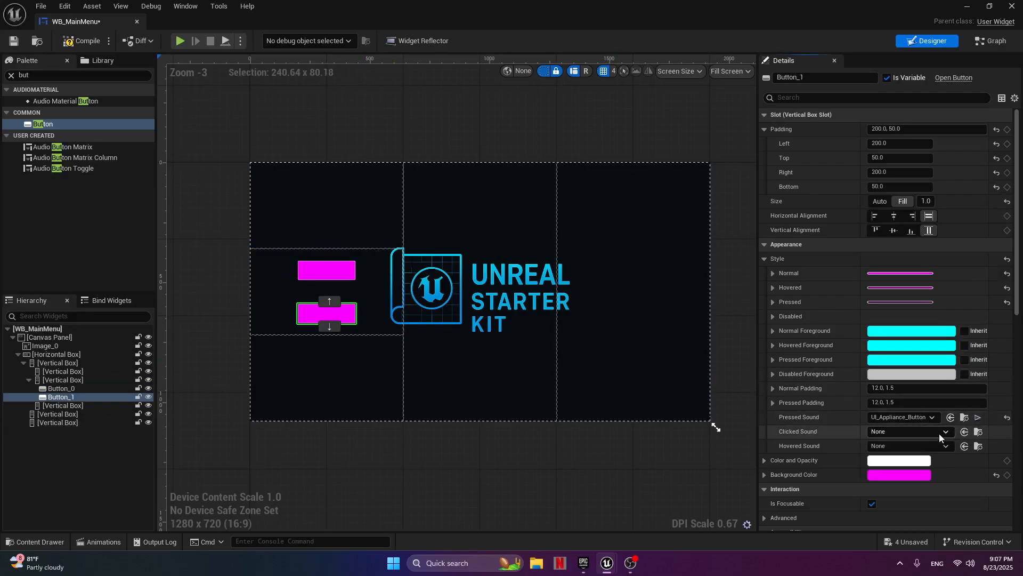
Set the lower button's Clicked Sound to UI_Glass_Button and its Hovered Sound to UI_Cutlery_Button.
{"action": "left_click", "coordinate": [927, 418]}
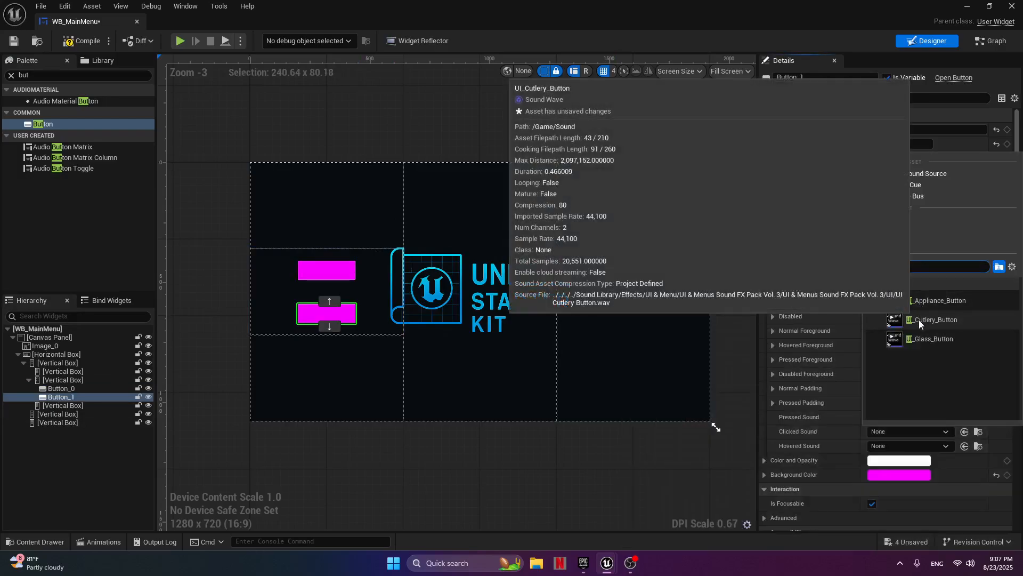
{"action": "left_click", "coordinate": [917, 320]}
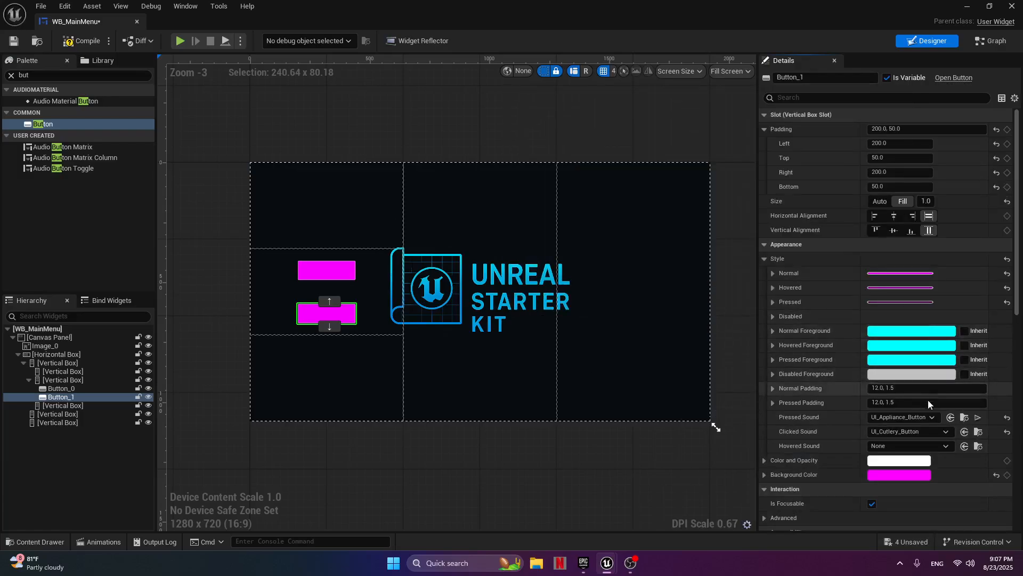
{"action": "left_click", "coordinate": [943, 432]}
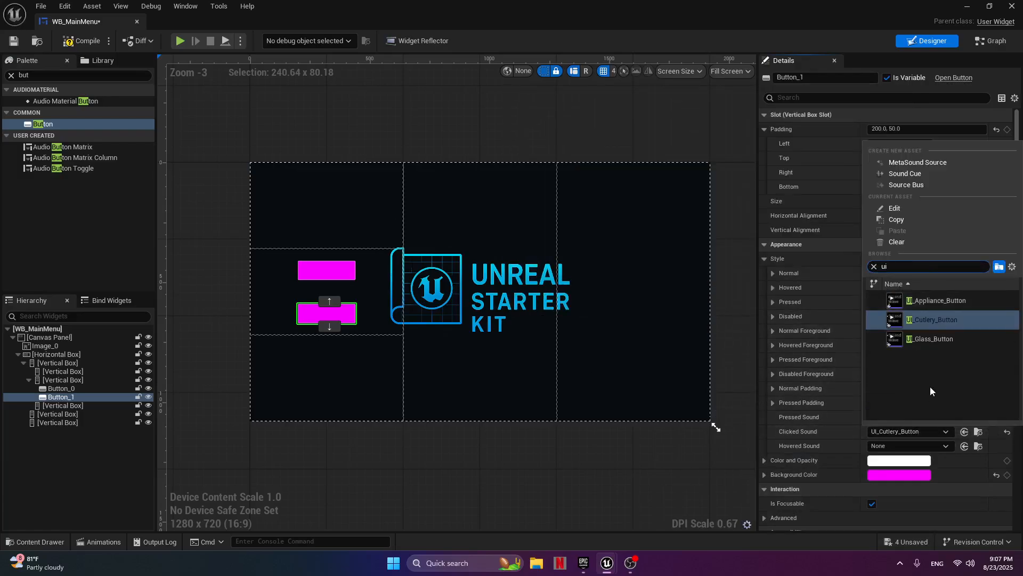
{"action": "left_click", "coordinate": [932, 342]}
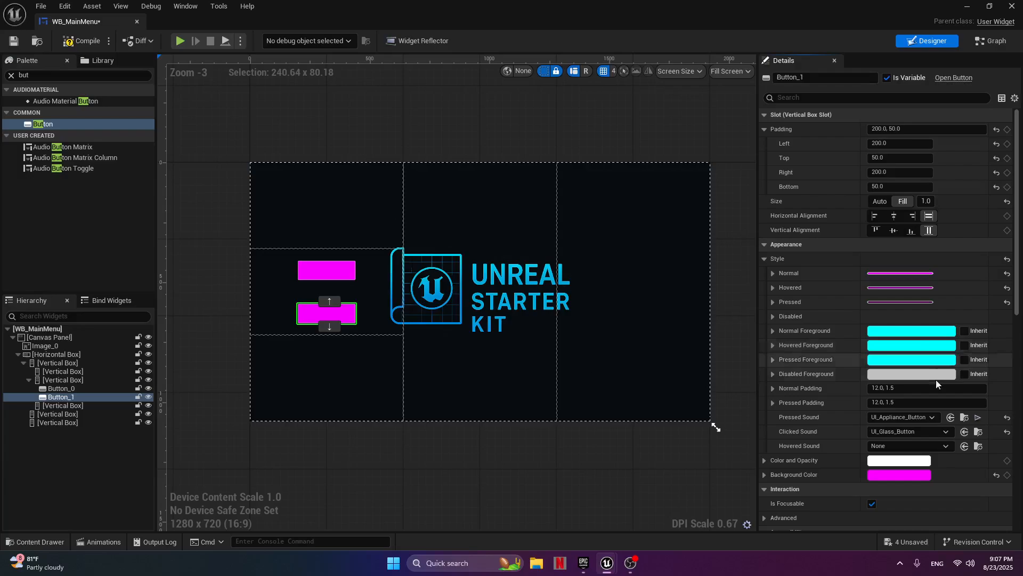
{"action": "left_click", "coordinate": [942, 447]}
{"action": "left_click", "coordinate": [915, 337]}
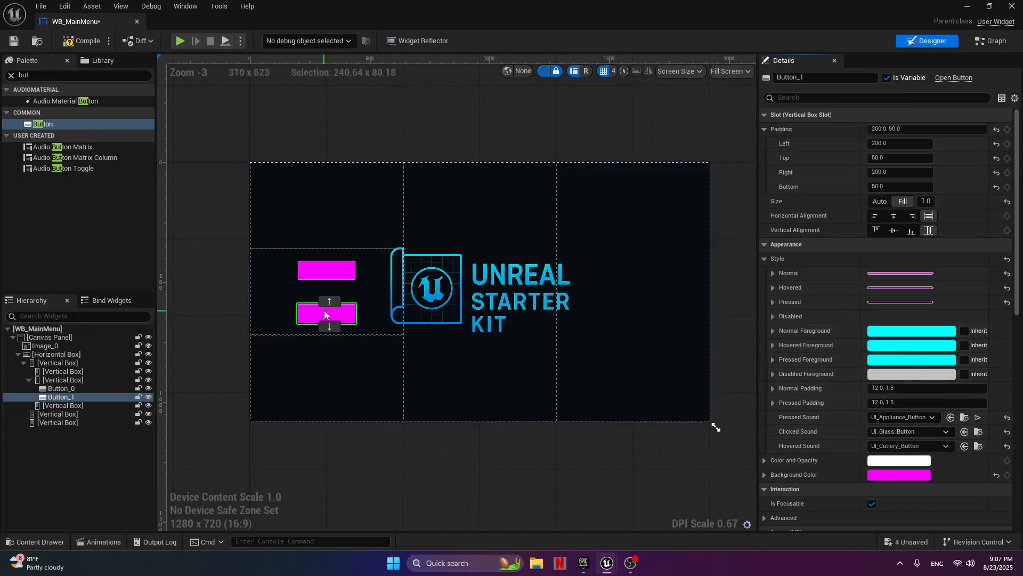
Find the Text widget in the palette and place it inside the upper button.
{"action": "left_click", "coordinate": [335, 276]}
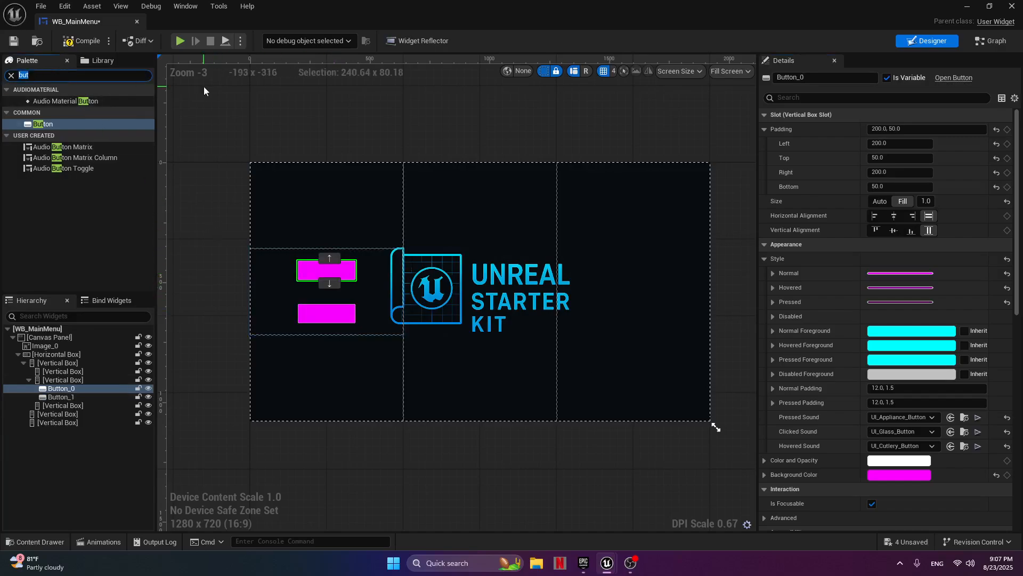
{"action": "type", "text": "test"}
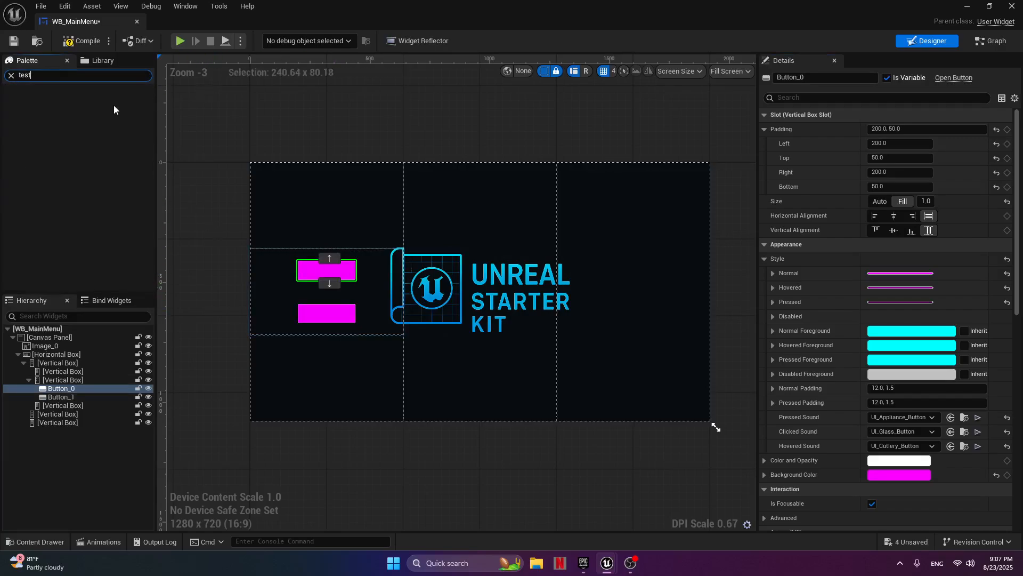
{"action": "key", "text": "BackSpace"}
{"action": "key", "text": "BackSpace"}
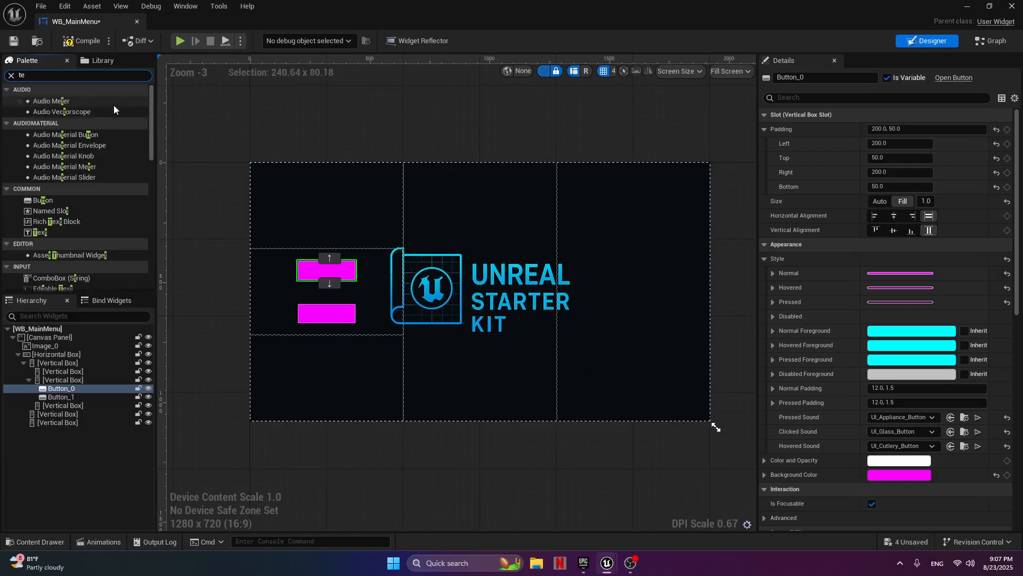
{"action": "type", "text": "xt"}
{"action": "left_click", "coordinate": [75, 115]}
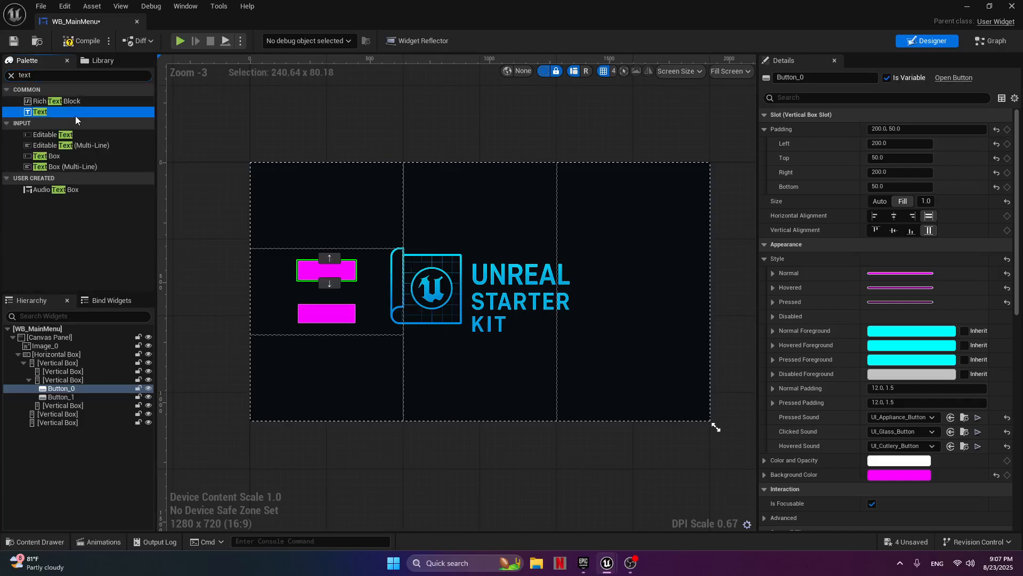
{"action": "left_click_drag", "start_coordinate": [75, 116], "coordinate": [336, 273]}
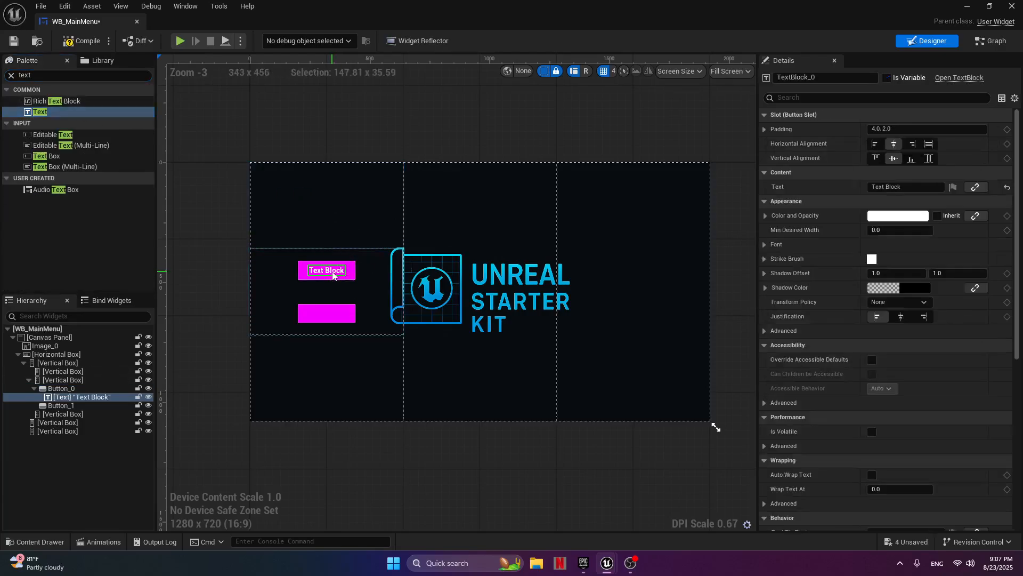
Change the upper button's label text to "Start".
{"action": "left_click_drag", "start_coordinate": [908, 187], "coordinate": [829, 186]}
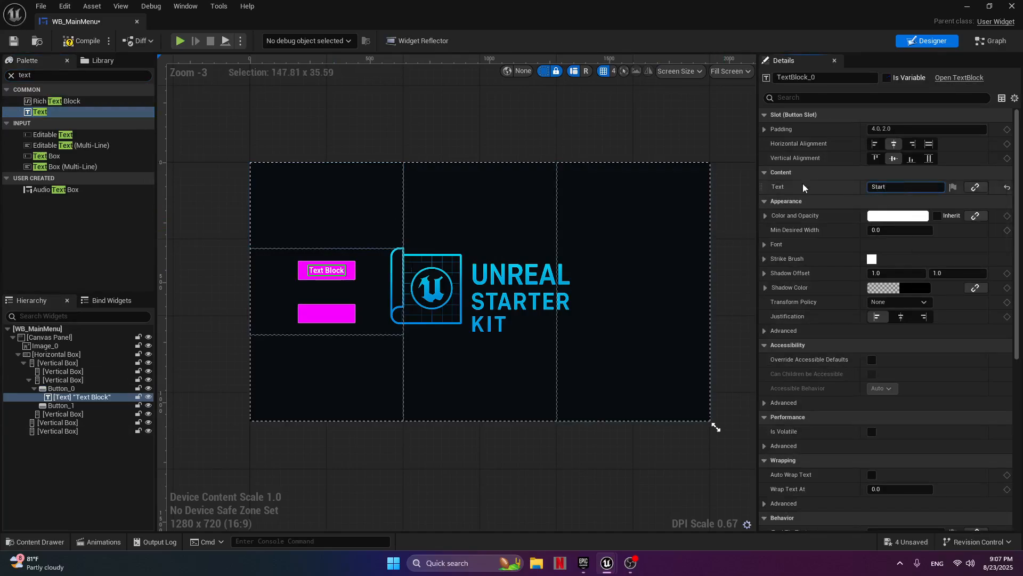
{"action": "key", "text": "Return"}
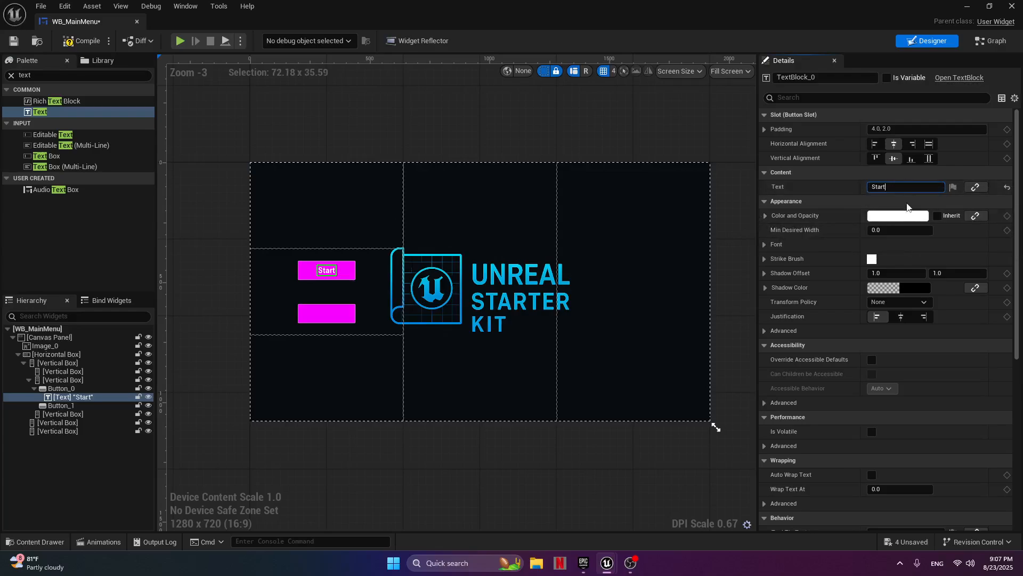
{"action": "left_click", "coordinate": [903, 191]}
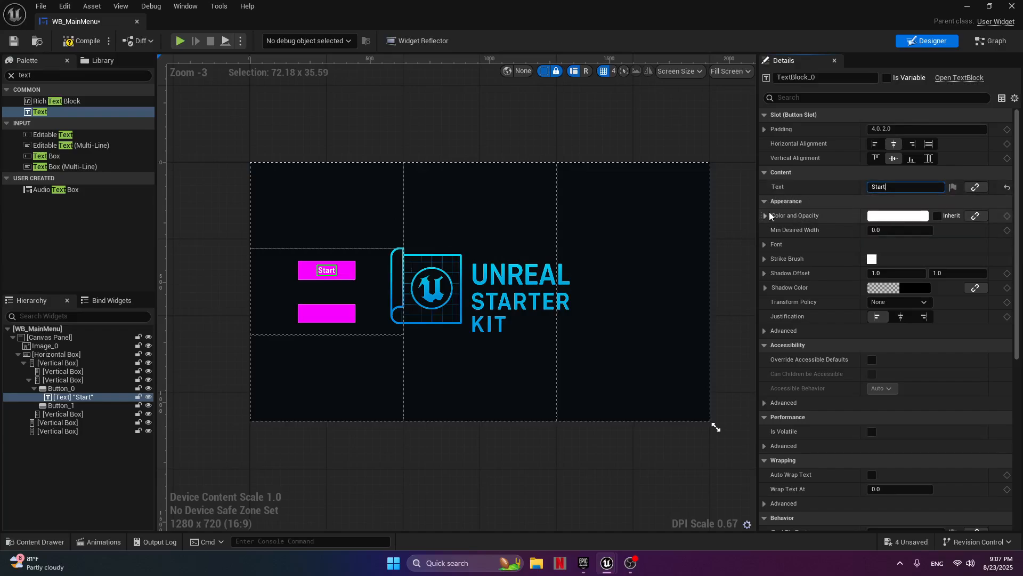
Set the Start label's colour to light cyan, hex 7FFFFFFF.
{"action": "left_click", "coordinate": [769, 212]}
{"action": "left_click", "coordinate": [769, 212]}
{"action": "left_click", "coordinate": [890, 217]}
{"action": "left_click_drag", "start_coordinate": [708, 297], "coordinate": [665, 294]}
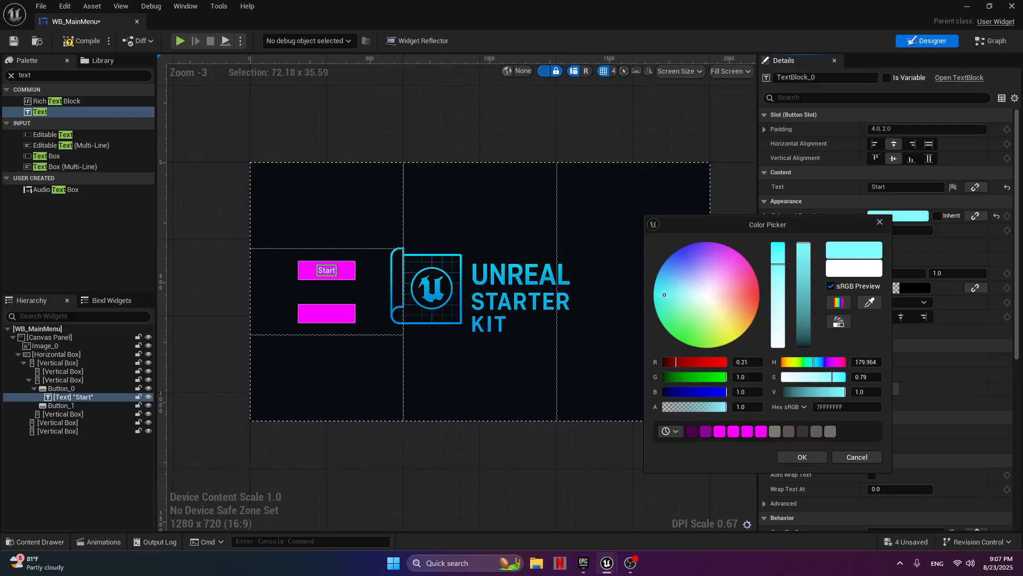
{"action": "left_click", "coordinate": [788, 456]}
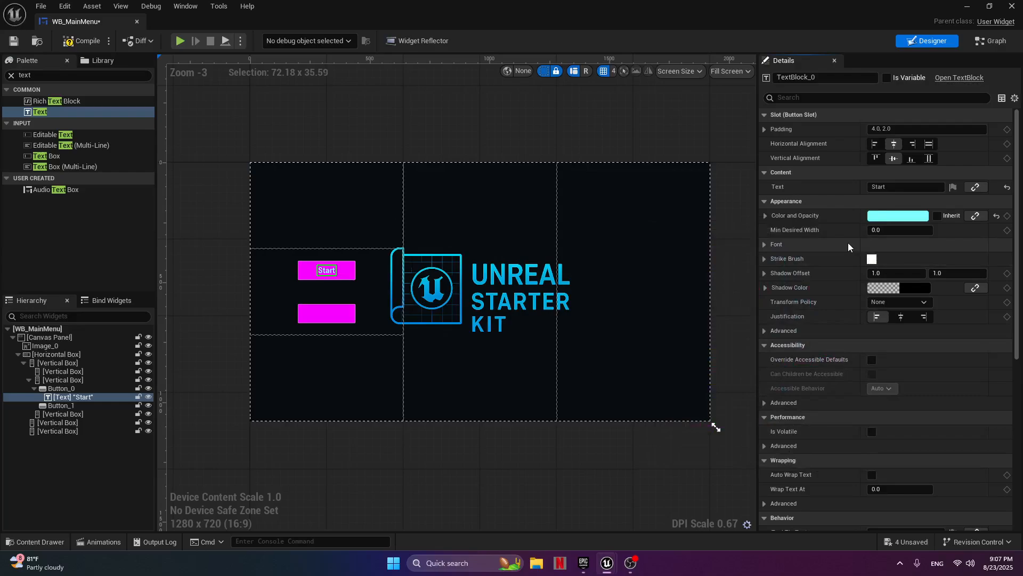
Try a font size of 30 on the Start label and settle on size 40.
{"action": "left_click", "coordinate": [764, 243]}
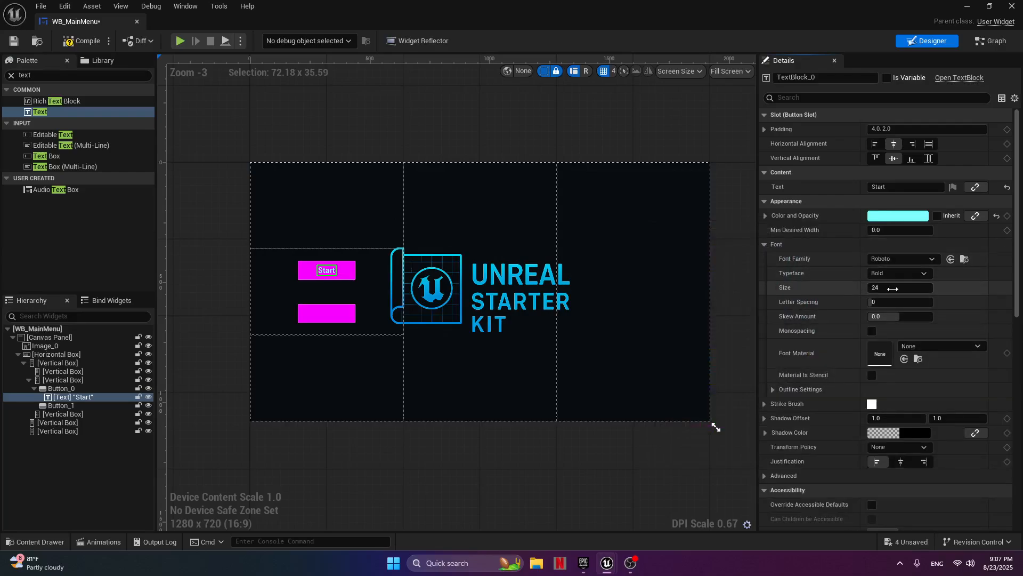
{"action": "left_click", "coordinate": [913, 273]}
{"action": "left_click", "coordinate": [906, 281]}
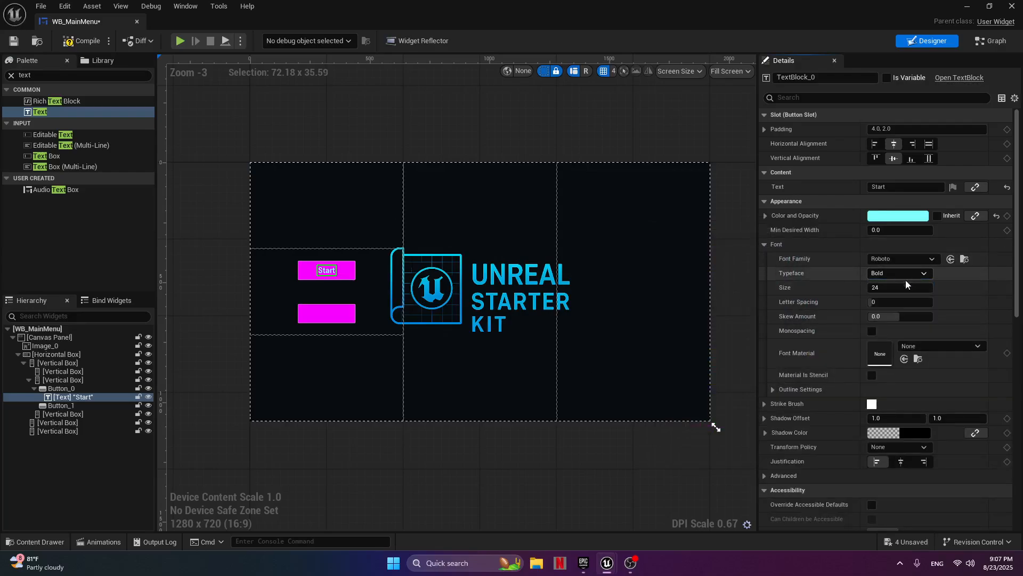
{"action": "left_click", "coordinate": [896, 287]}
{"action": "type", "text": "30"}
{"action": "key", "text": "Return"}
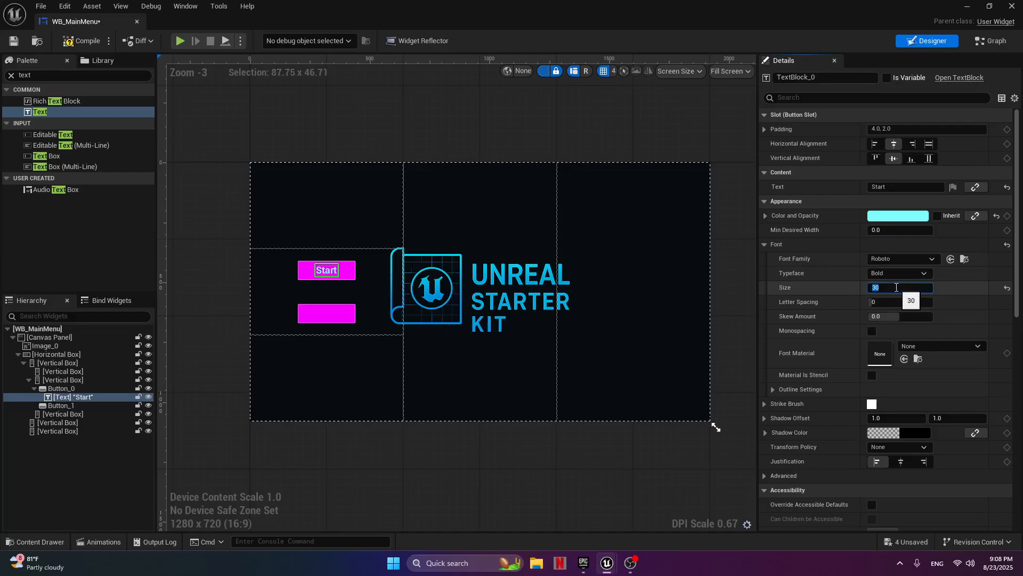
{"action": "type", "text": "40"}
{"action": "key", "text": "Return"}
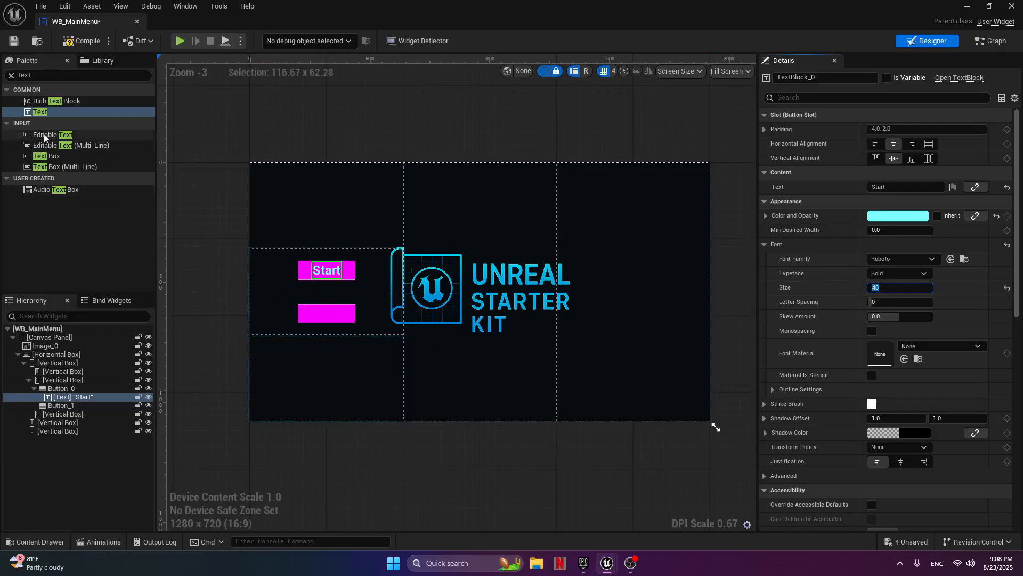
Place a Text widget inside the lower button and set its font size to 40.
{"action": "left_click_drag", "start_coordinate": [43, 112], "coordinate": [324, 312]}
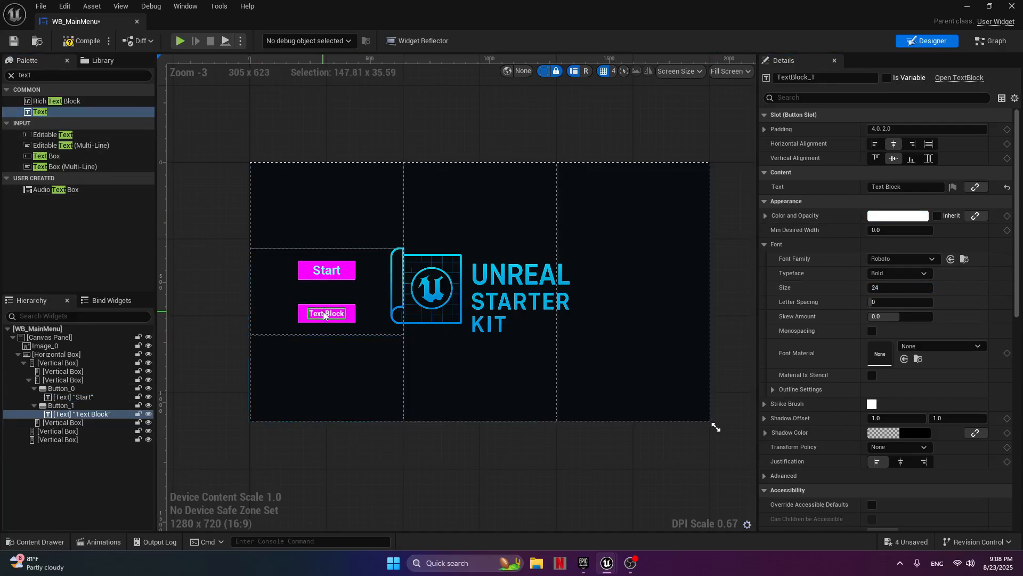
{"action": "left_click", "coordinate": [898, 288]}
{"action": "type", "text": "4.0"}
{"action": "key", "text": "Return"}
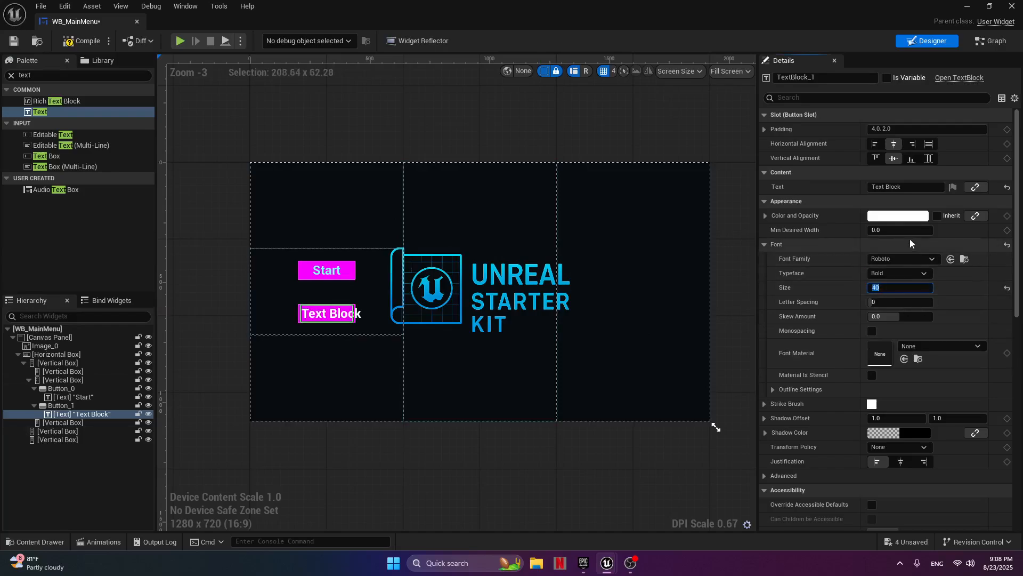
Give the lower button's label the same light cyan colour by sampling it from the Start label.
{"action": "left_click", "coordinate": [898, 215]}
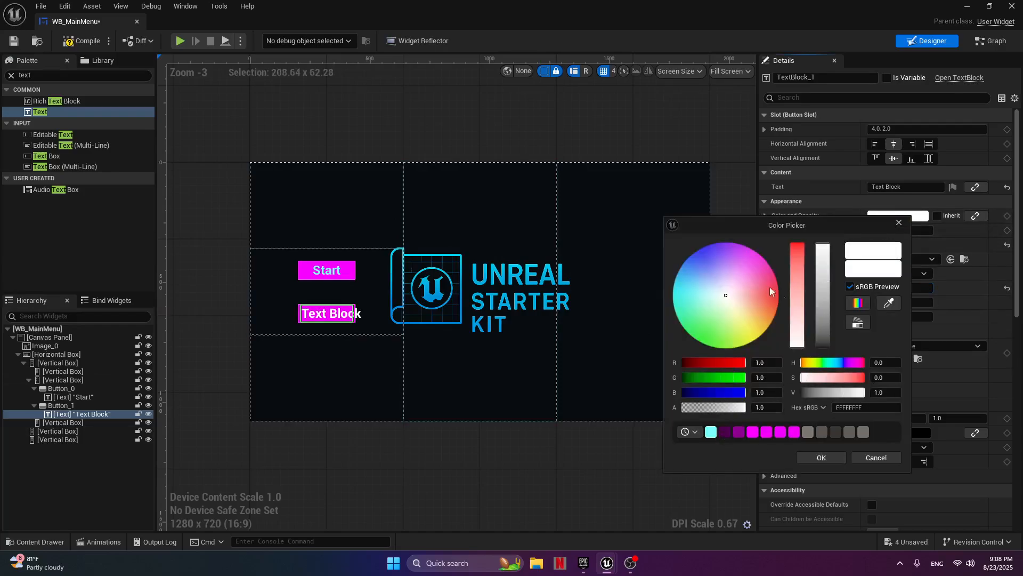
{"action": "left_click", "coordinate": [889, 305]}
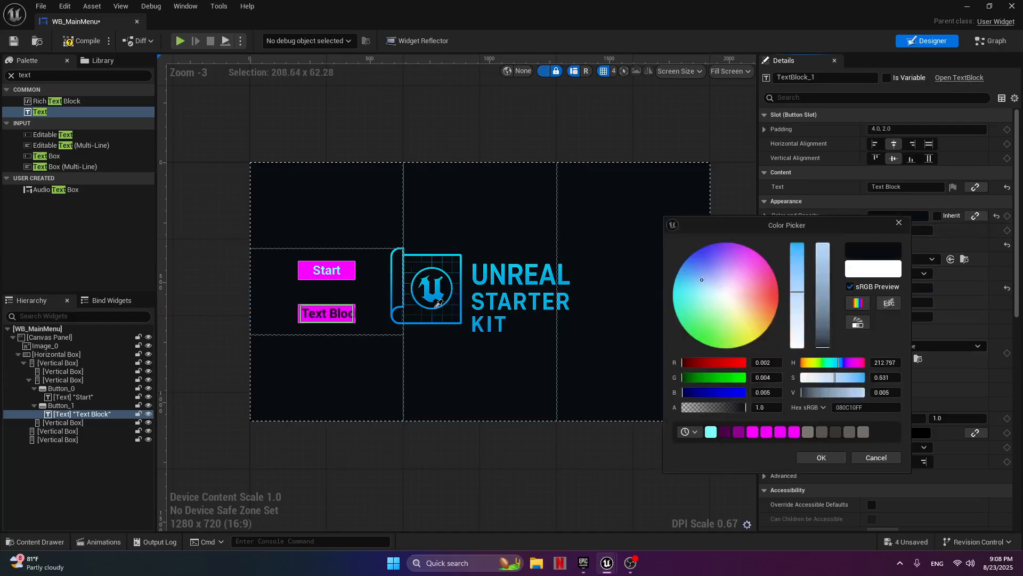
{"action": "left_click", "coordinate": [335, 272]}
{"action": "left_click", "coordinate": [334, 319]}
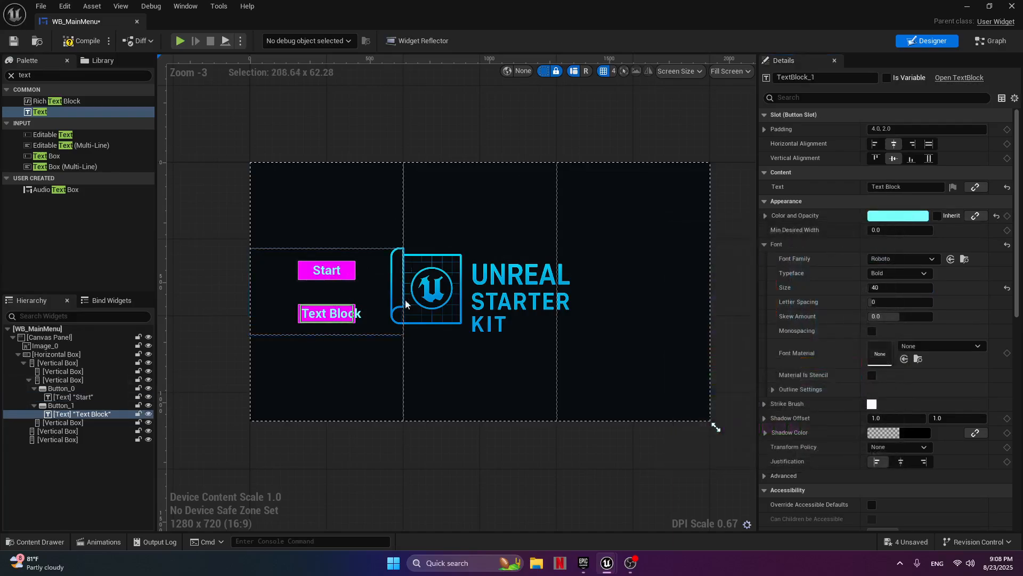
Change the lower button's label text to "Quit" and save the widget, returning to the level editor.
{"action": "left_click", "coordinate": [893, 188]}
{"action": "type", "text": "Quit"}
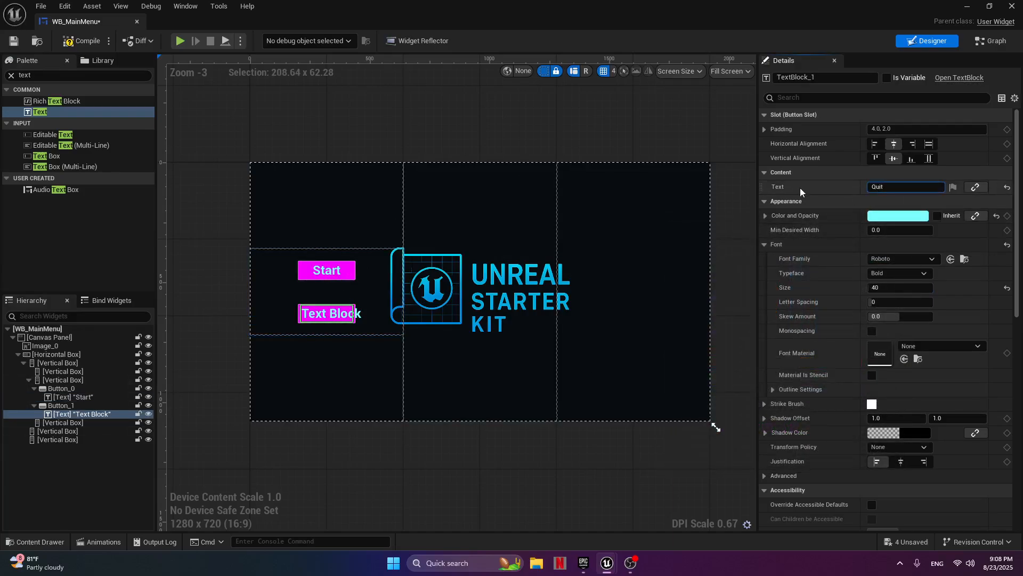
{"action": "key", "text": "Return"}
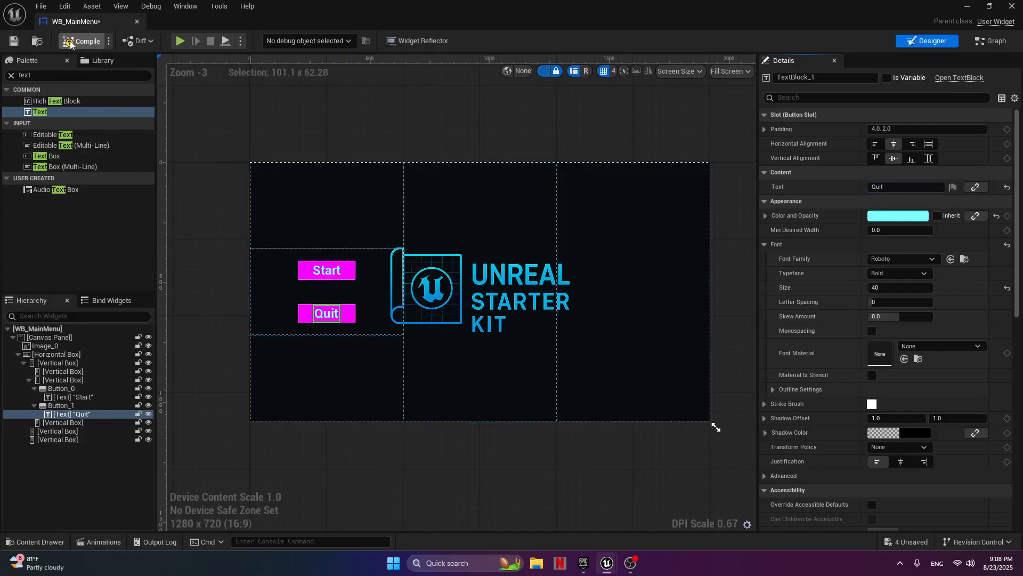
{"action": "left_click", "coordinate": [13, 41]}
{"action": "left_click", "coordinate": [967, 6]}
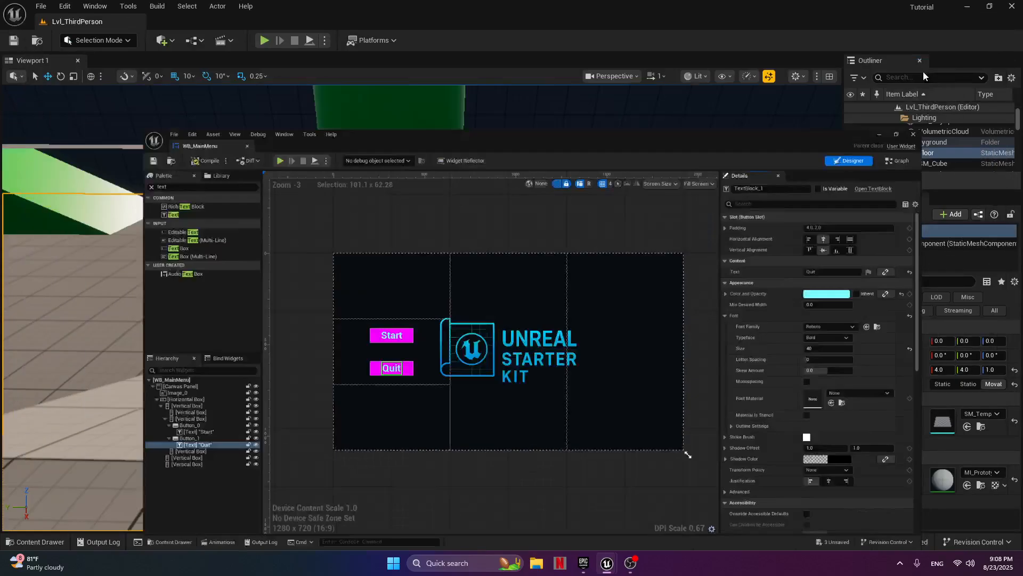
{"action": "left_click", "coordinate": [28, 543]}
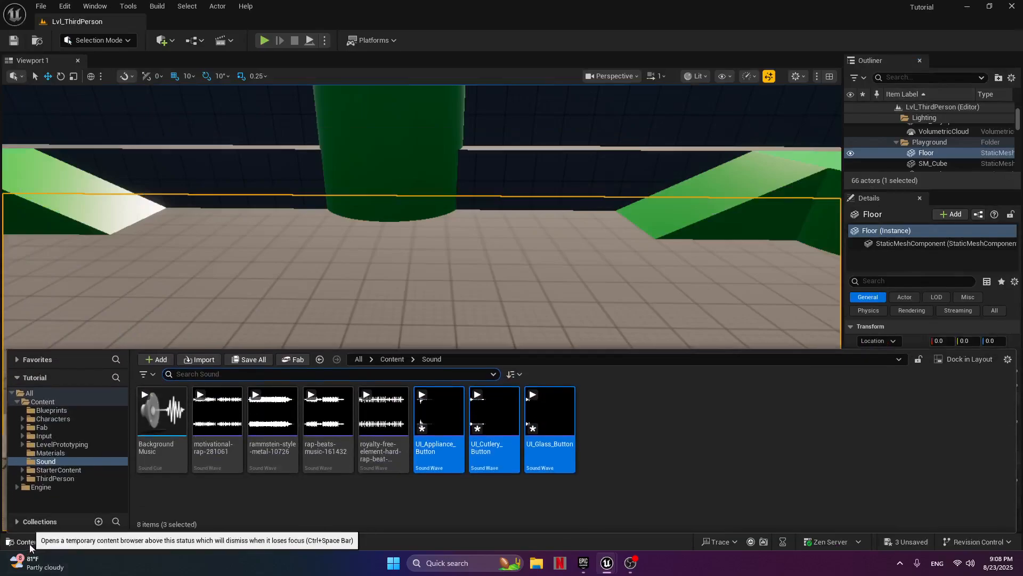
{"action": "left_click", "coordinate": [392, 359]}
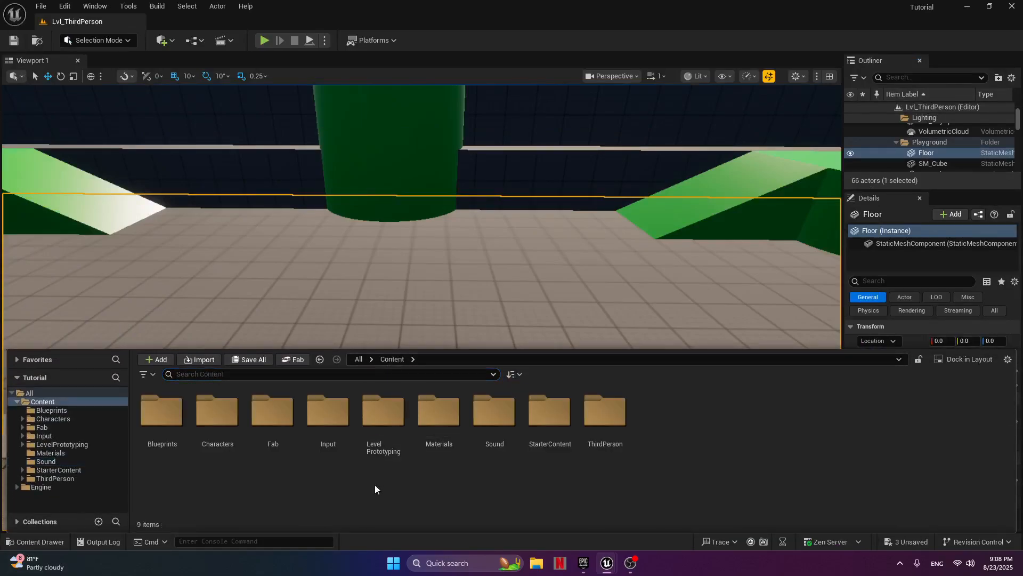
{"action": "right_click", "coordinate": [297, 491]}
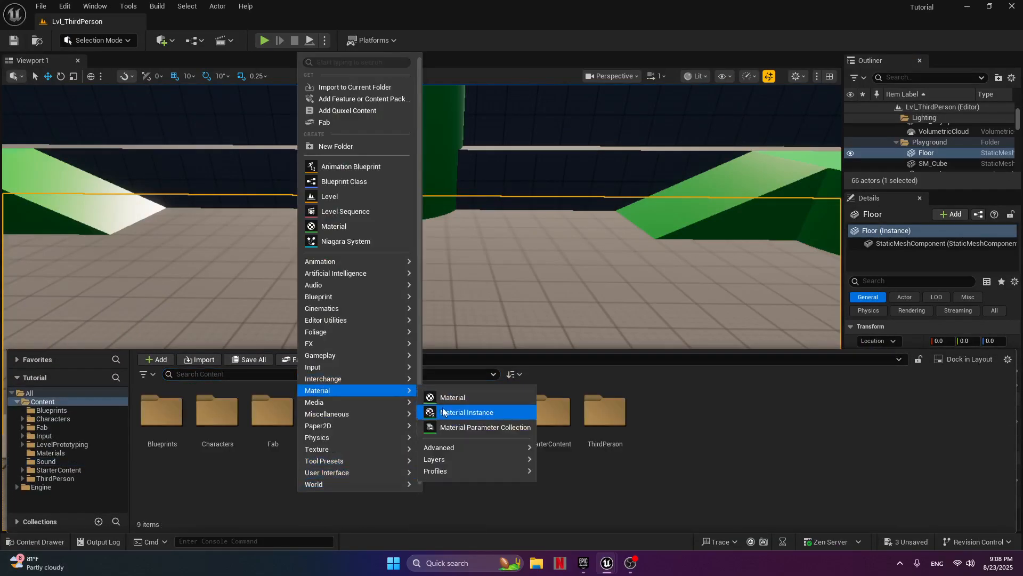
Create a new level from the Basic template.
{"action": "left_click", "coordinate": [43, 6]}
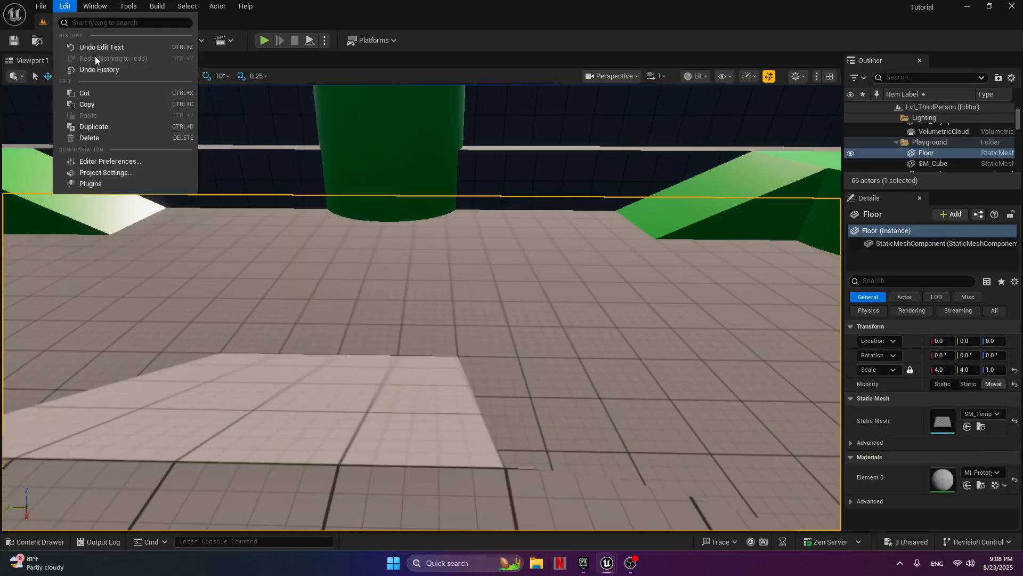
{"action": "left_click", "coordinate": [75, 47]}
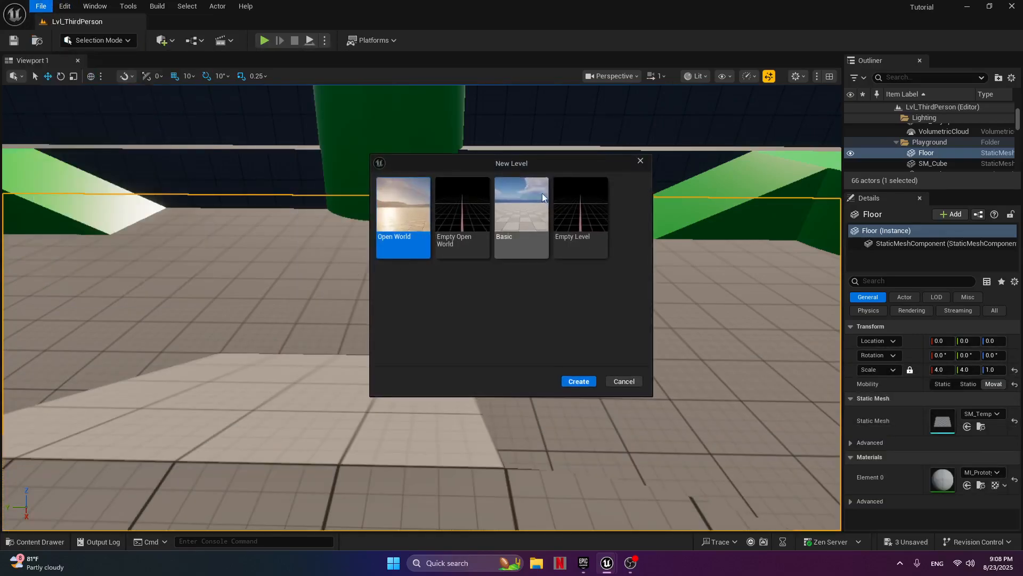
{"action": "left_click", "coordinate": [525, 195]}
{"action": "left_click", "coordinate": [580, 383]}
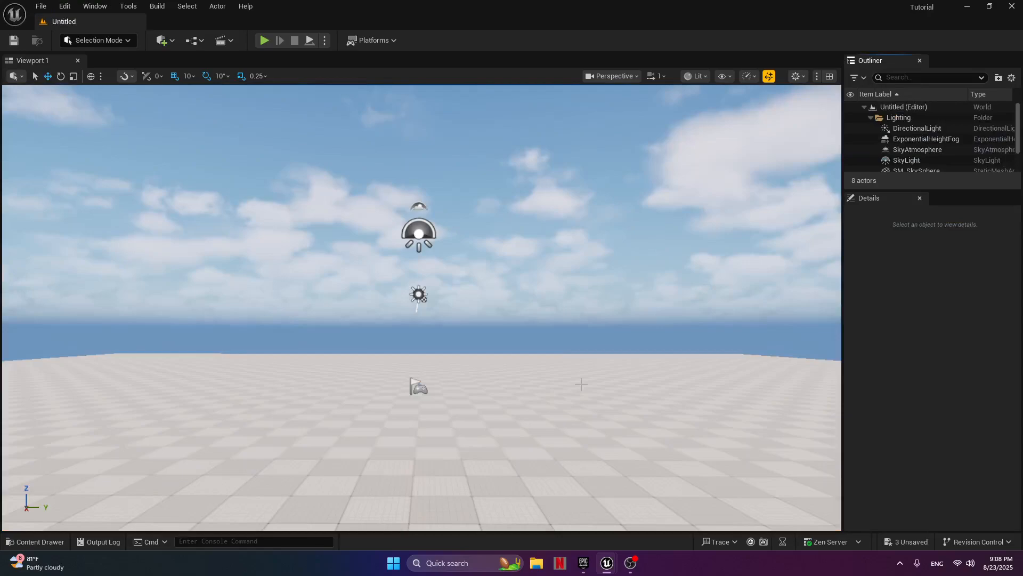
Save the new Basic level as Map1 in the ThirdPerson folder.
{"action": "left_click", "coordinate": [33, 8]}
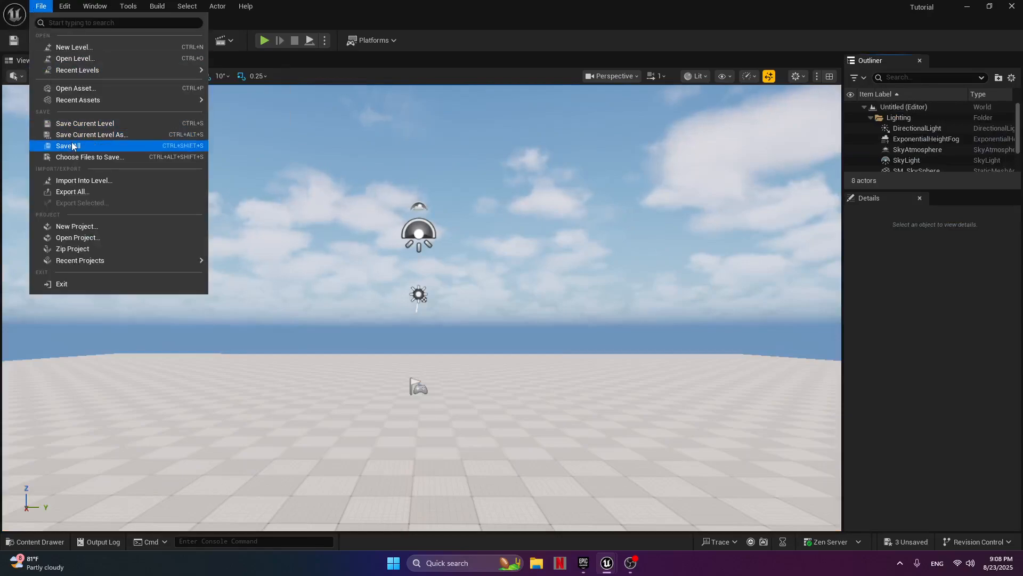
{"action": "left_click", "coordinate": [80, 126]}
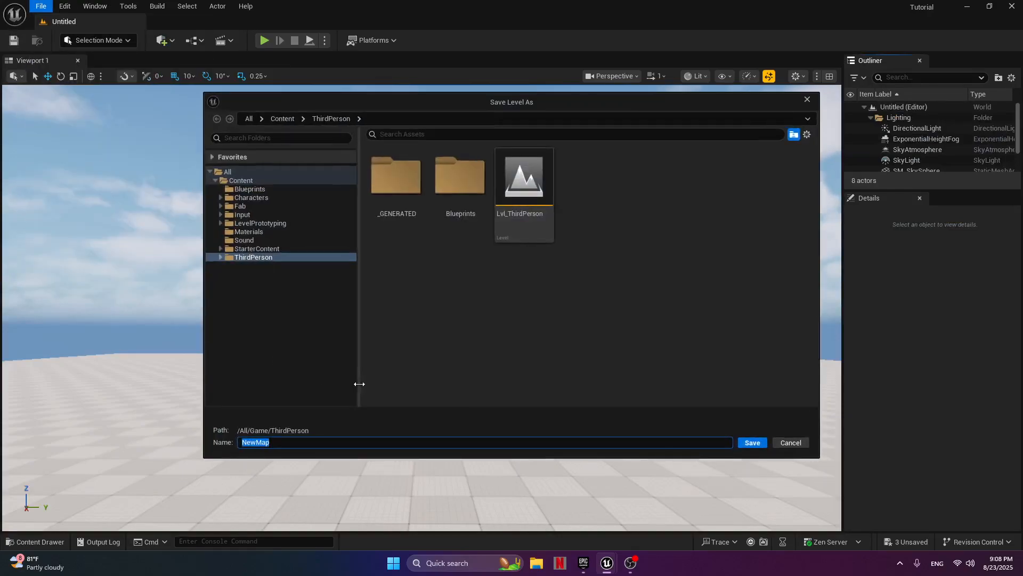
{"action": "type", "text": "Mao1"}
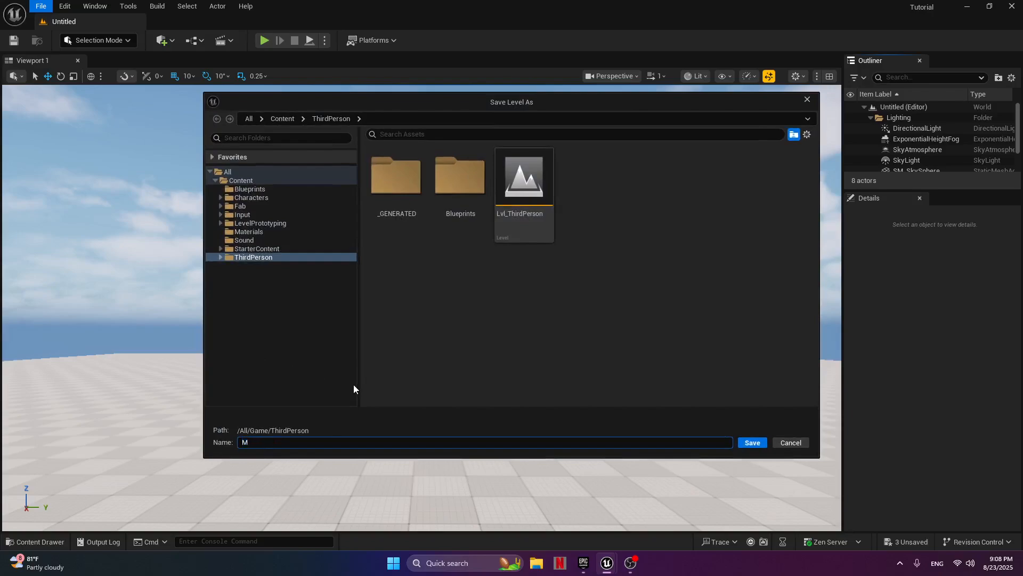
{"action": "key", "text": "BackSpace"}
{"action": "key", "text": "BackSpace"}
{"action": "type", "text": "p1"}
{"action": "key", "text": "Return"}
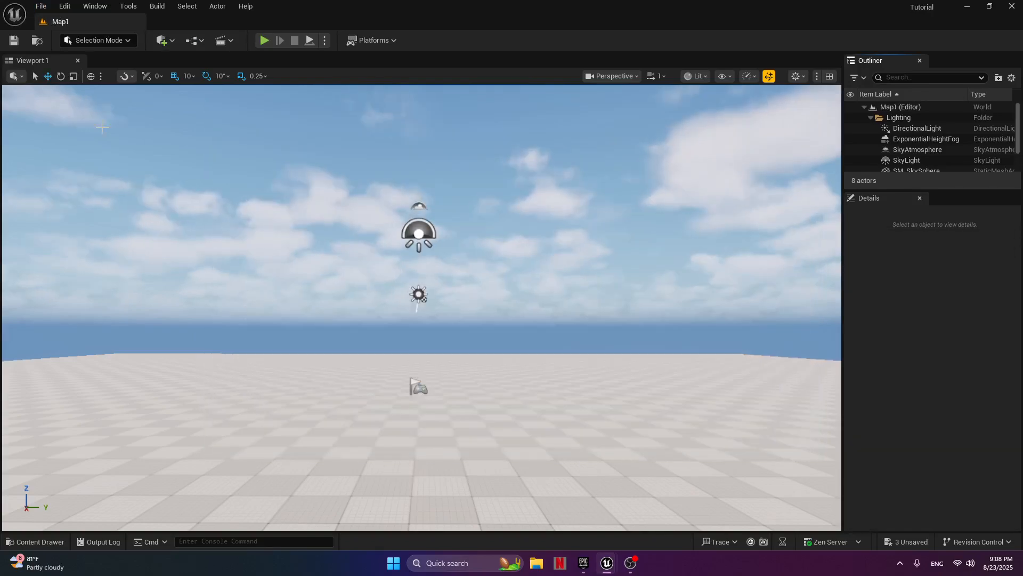
Create another new level from the Empty Level template.
{"action": "left_click", "coordinate": [43, 7]}
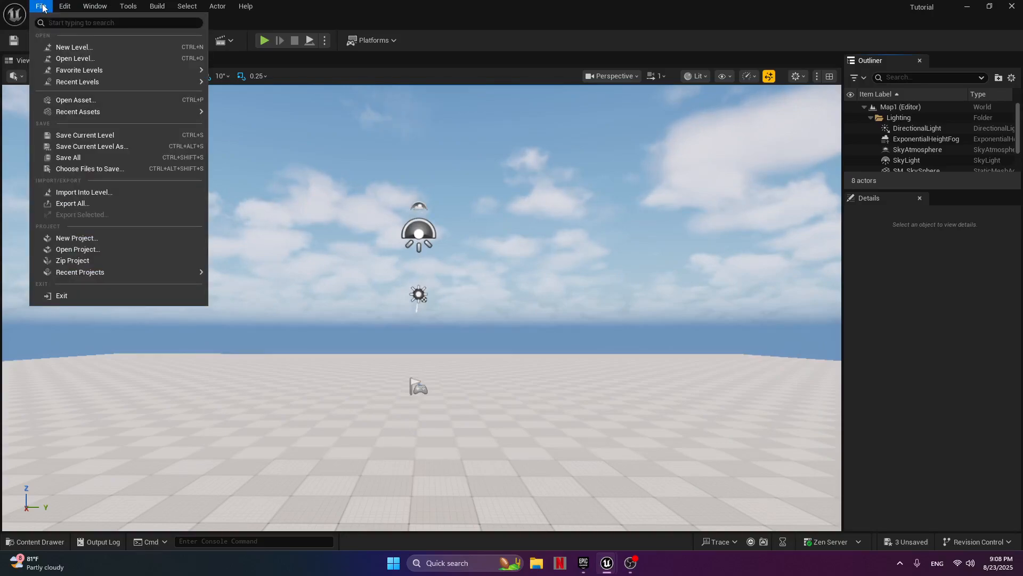
{"action": "left_click", "coordinate": [67, 47]}
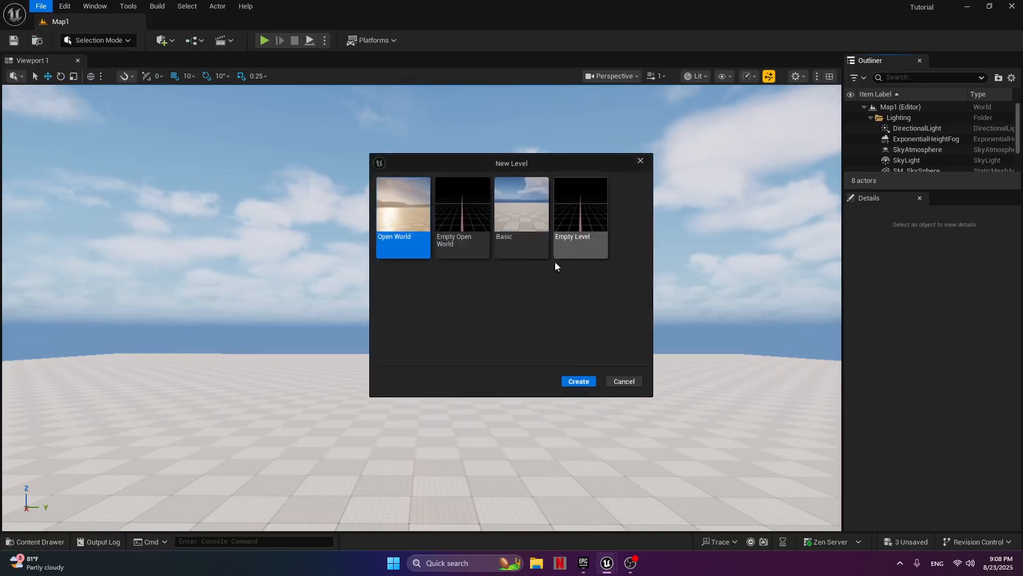
{"action": "left_click", "coordinate": [578, 219]}
{"action": "left_click", "coordinate": [580, 381]}
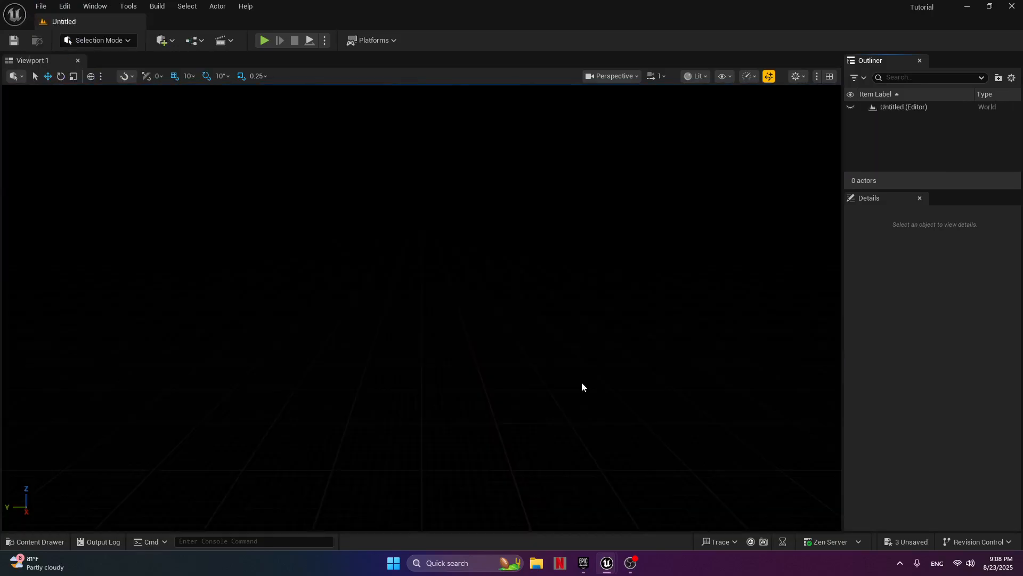
Save the empty level as MainMenu in the ThirdPerson folder.
{"action": "left_click", "coordinate": [41, 7]}
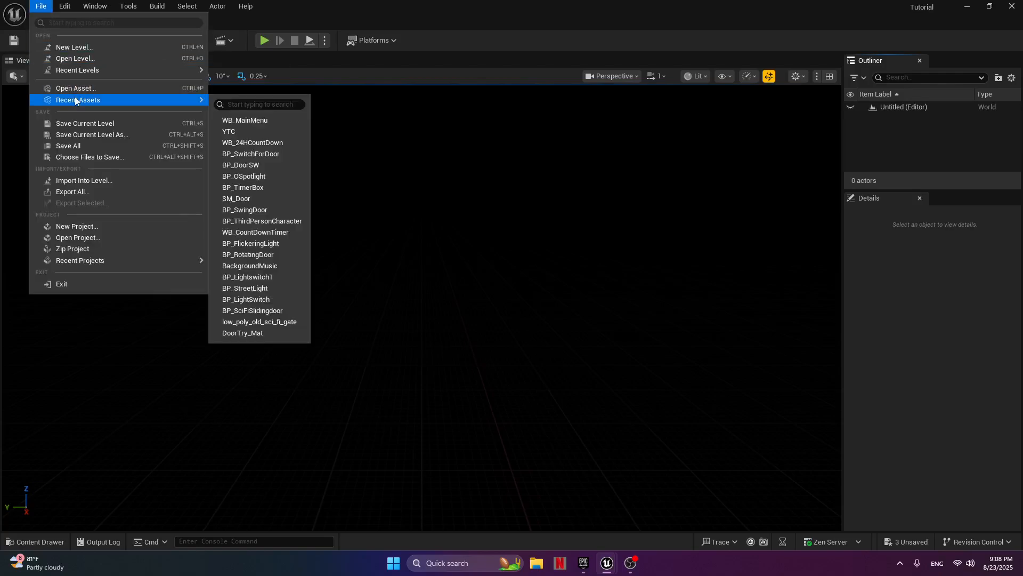
{"action": "left_click", "coordinate": [81, 122]}
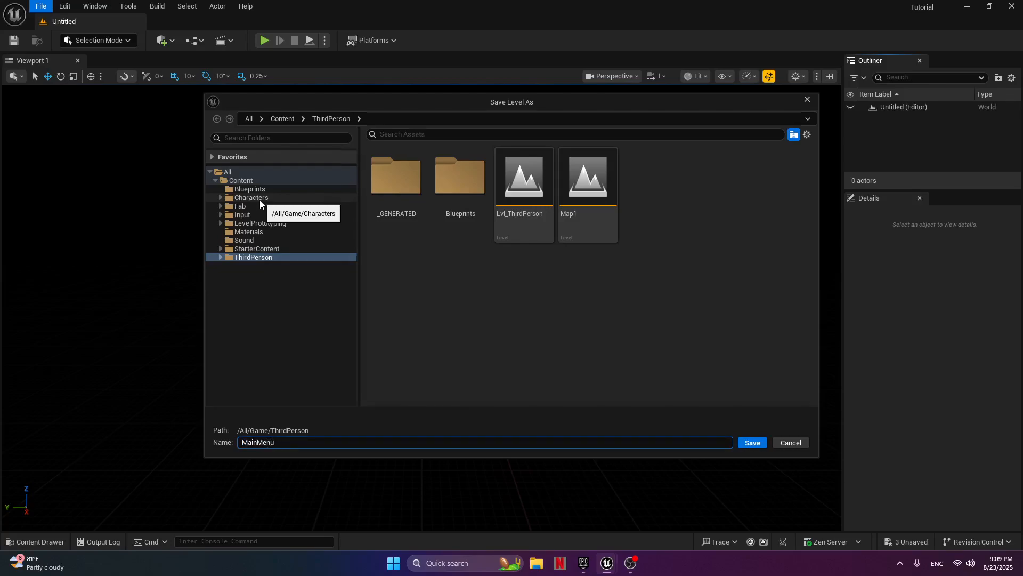
{"action": "key", "text": "Return"}
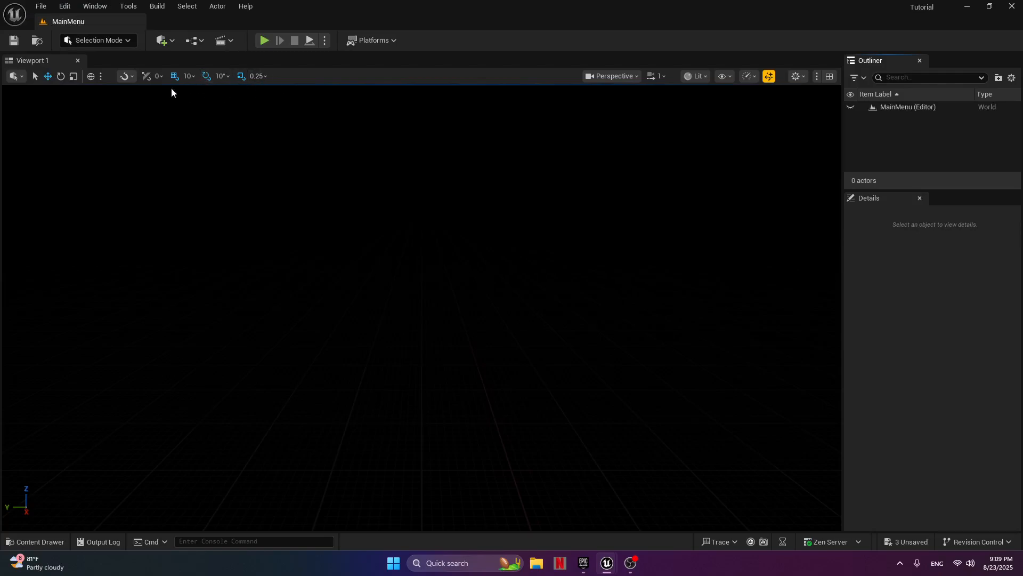
In the MainMenu level blueprint, add a Create Widget node wired to Event BeginPlay and place it beside the event.
{"action": "left_click", "coordinate": [200, 42]}
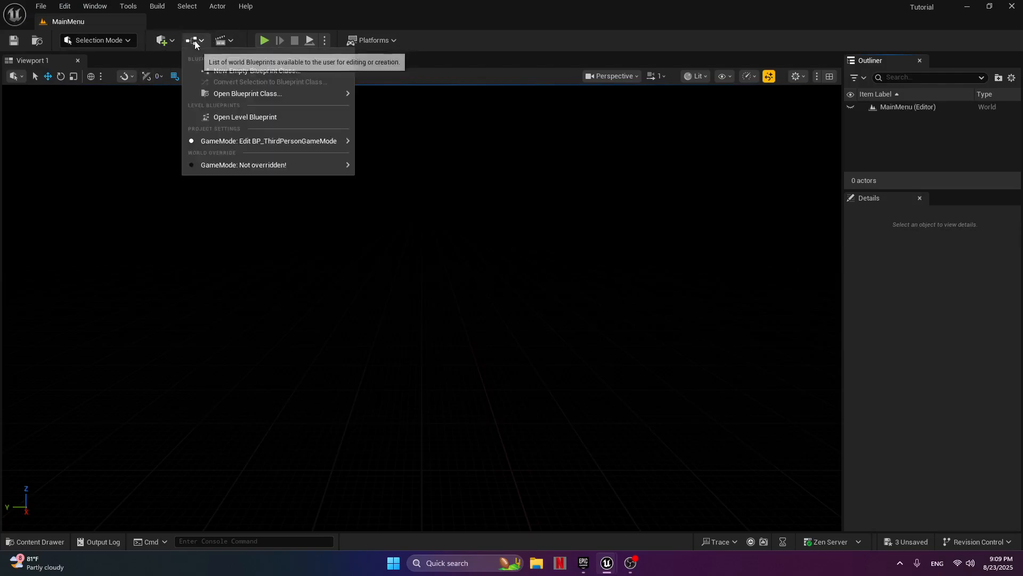
{"action": "left_click", "coordinate": [226, 117]}
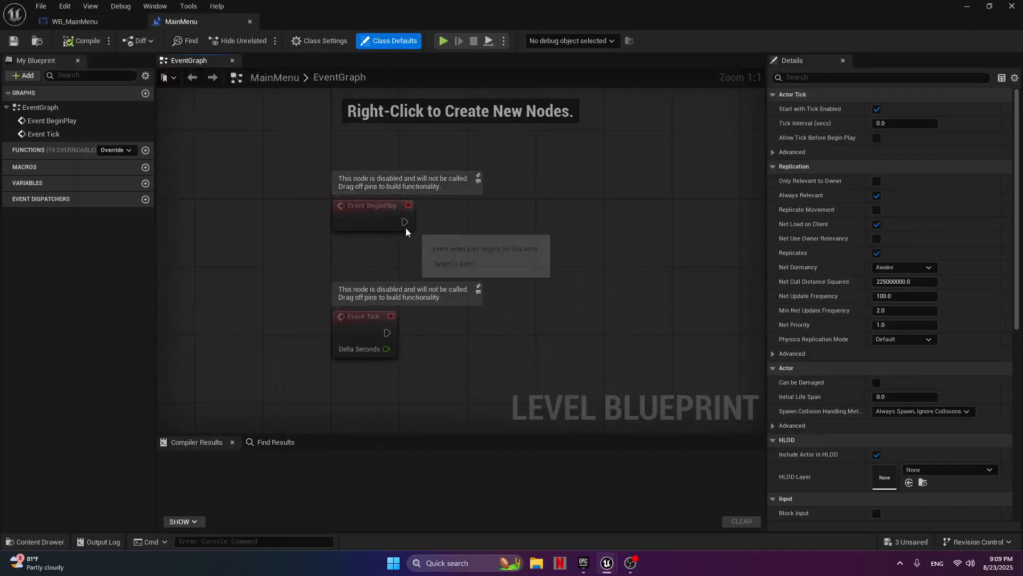
{"action": "left_click_drag", "start_coordinate": [404, 222], "coordinate": [476, 223]}
{"action": "type", "text": "create"}
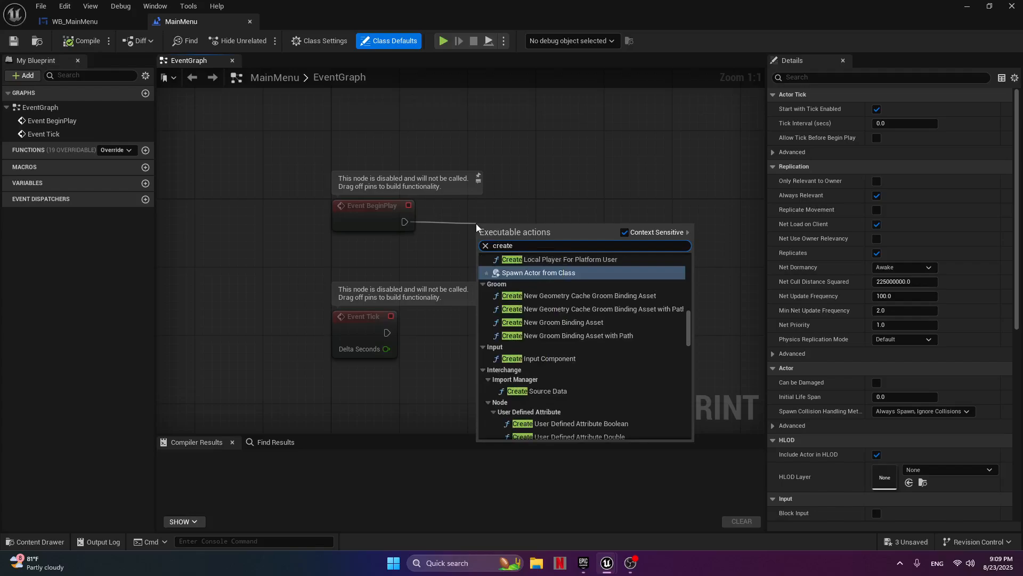
{"action": "key", "text": "BackSpace"}
{"action": "key", "text": "BackSpace"}
{"action": "key", "text": "BackSpace"}
{"action": "key", "text": "BackSpace"}
{"action": "key", "text": "BackSpace"}
{"action": "key", "text": "BackSpace"}
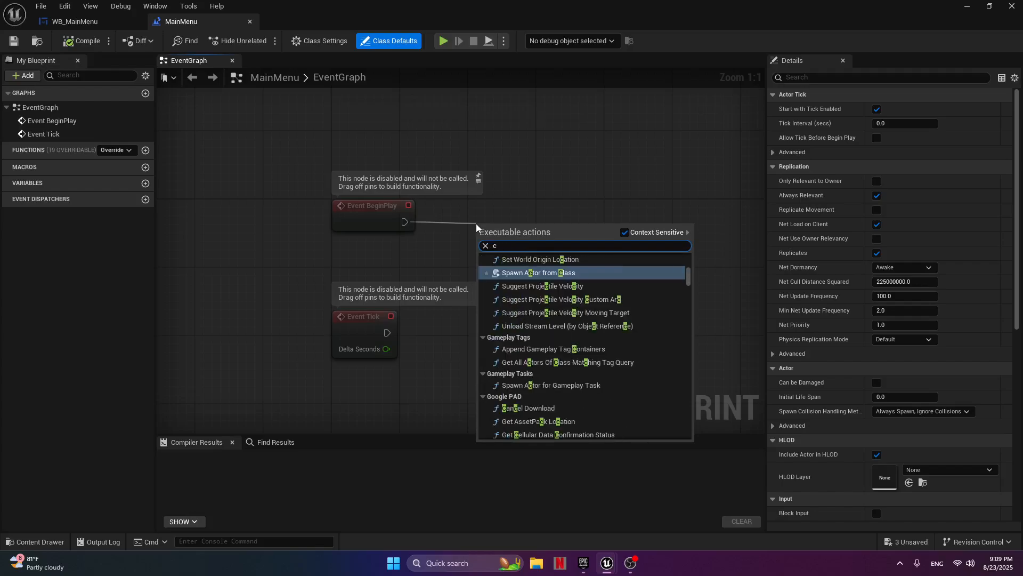
{"action": "type", "text": "crea"}
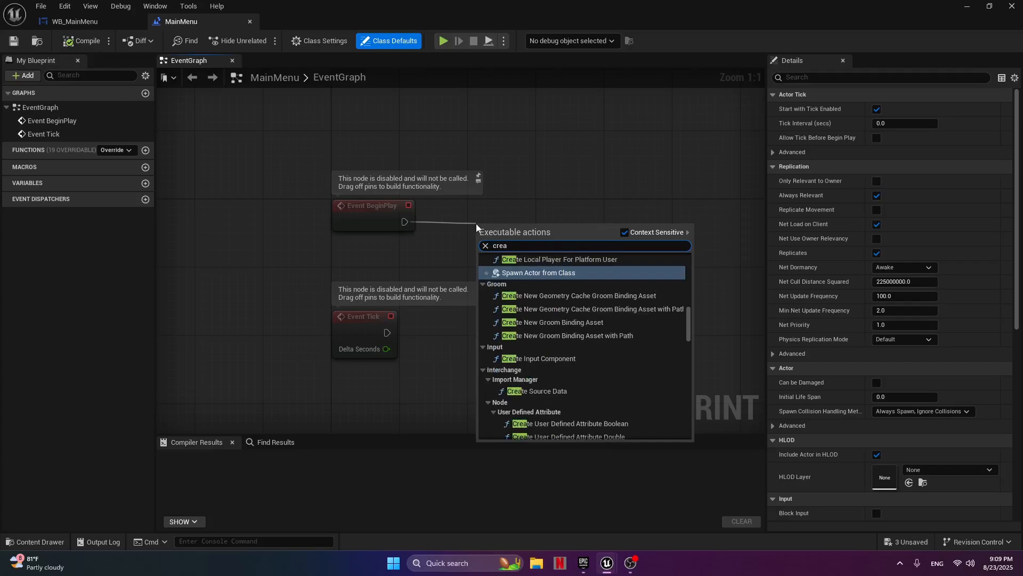
{"action": "type", "text": "te wid"}
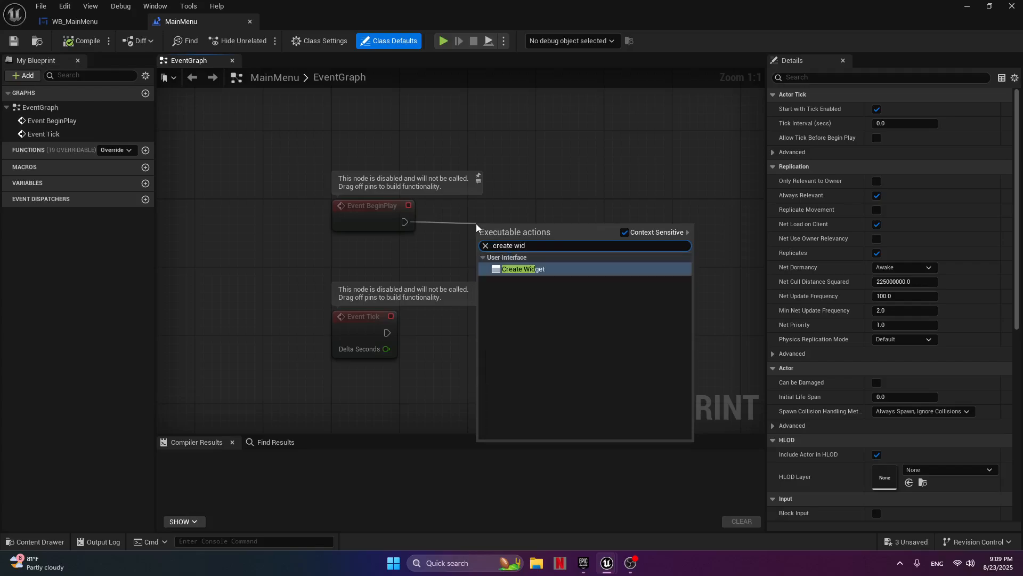
{"action": "left_click", "coordinate": [512, 266]}
{"action": "left_click_drag", "start_coordinate": [539, 213], "coordinate": [541, 194]}
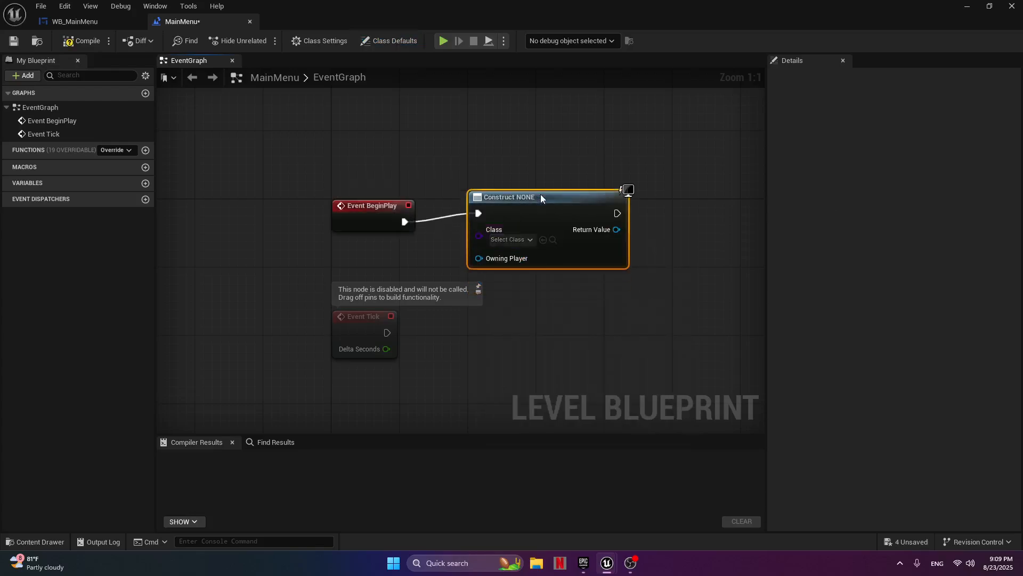
Set the Create Widget node's class to WB_MainMenu.
{"action": "left_click", "coordinate": [527, 241]}
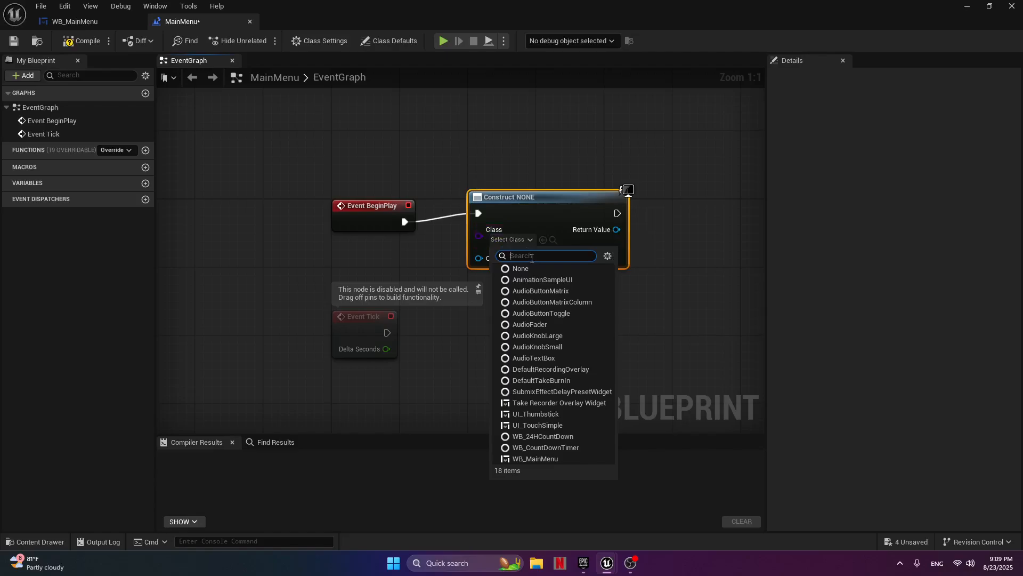
{"action": "type", "text": "mai"}
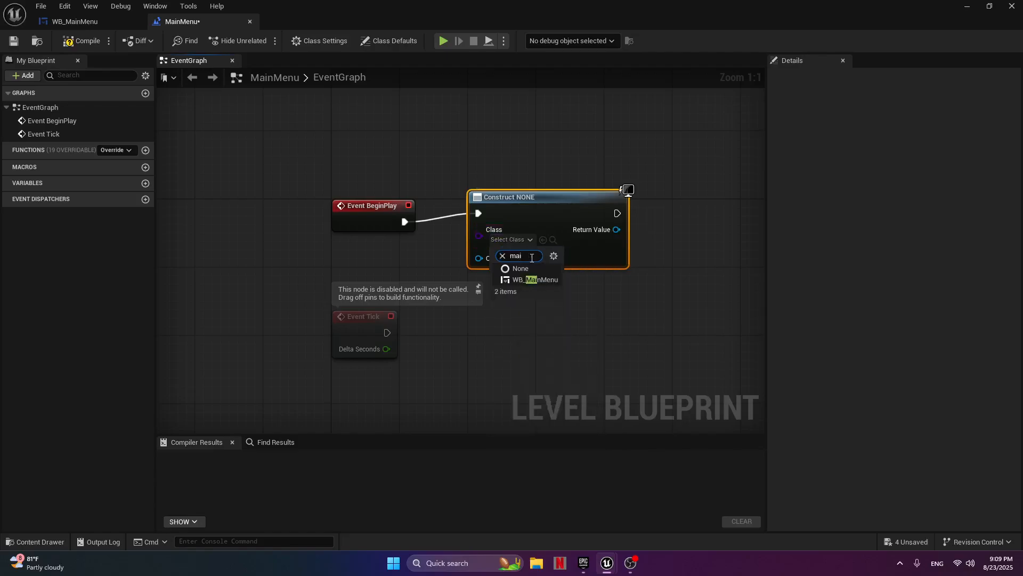
{"action": "left_click", "coordinate": [545, 278]}
Add an Add to Viewport node from the created widget's Return Value and align it with the Create Widget node.
{"action": "right_click_drag", "start_coordinate": [645, 243], "coordinate": [451, 244]}
{"action": "left_click_drag", "start_coordinate": [429, 230], "coordinate": [491, 233]}
{"action": "type", "text": "add"}
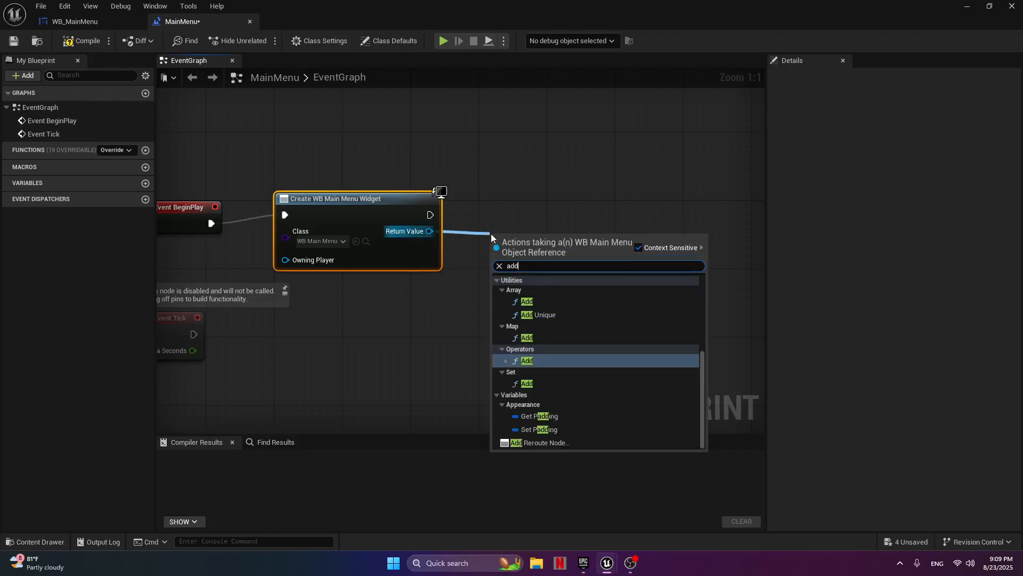
{"action": "type", "text": " to"}
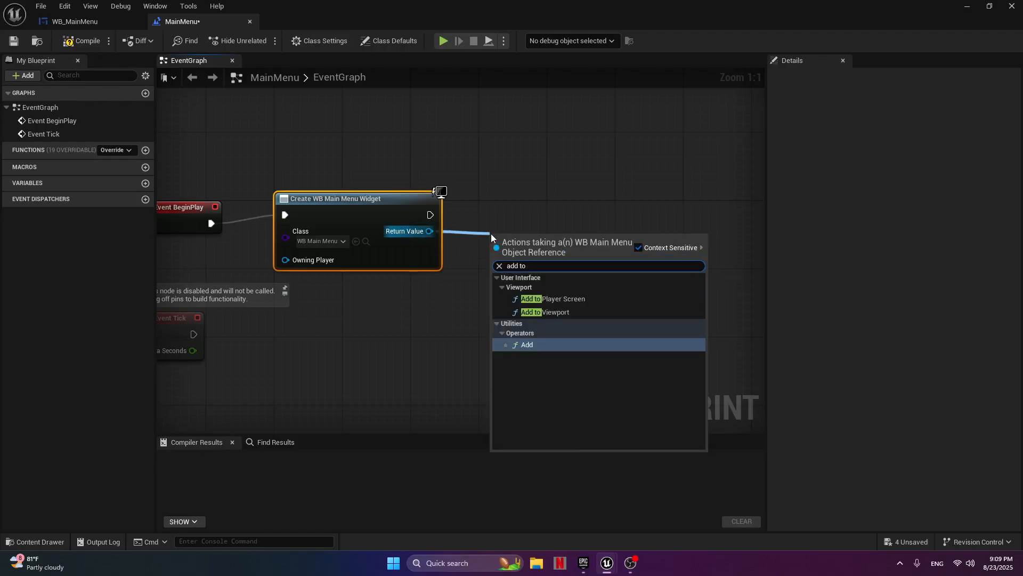
{"action": "left_click", "coordinate": [556, 311]}
{"action": "left_click_drag", "start_coordinate": [550, 237], "coordinate": [551, 197]}
Add a Play Sound 2D node wired to the execution output of Add to Viewport.
{"action": "right_click_drag", "start_coordinate": [594, 210], "coordinate": [472, 258]}
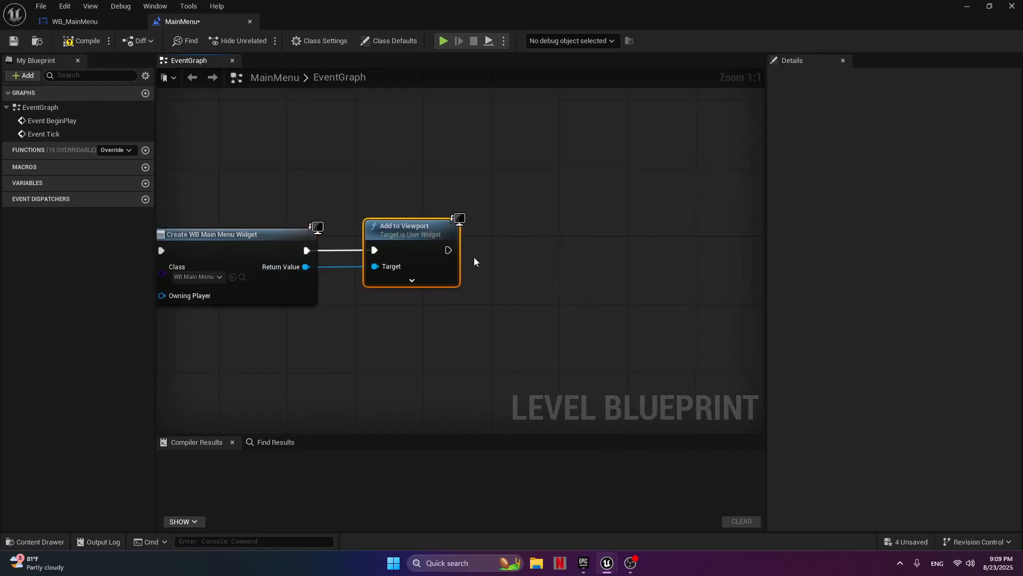
{"action": "left_click_drag", "start_coordinate": [449, 249], "coordinate": [518, 248]}
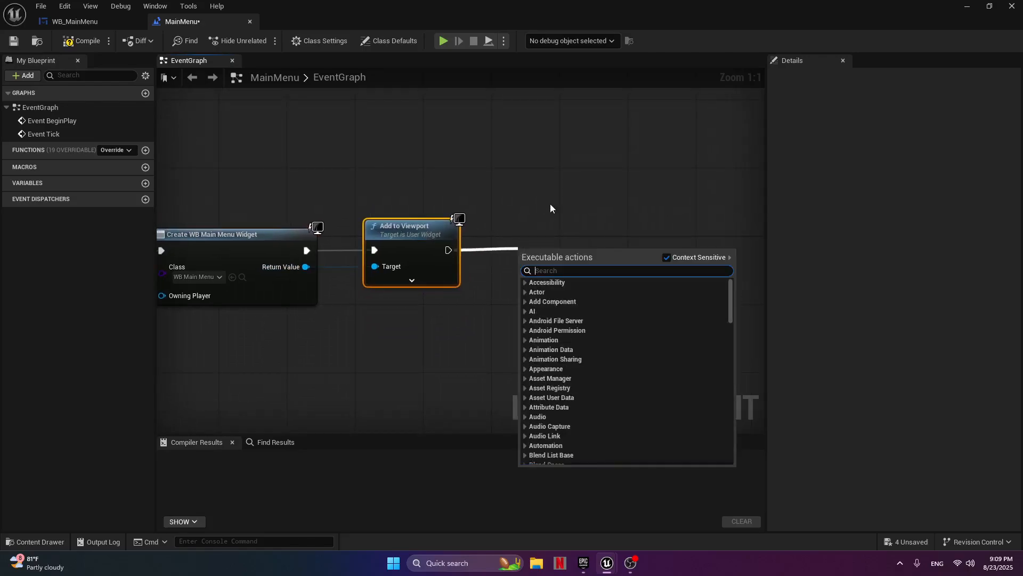
{"action": "type", "text": "play"}
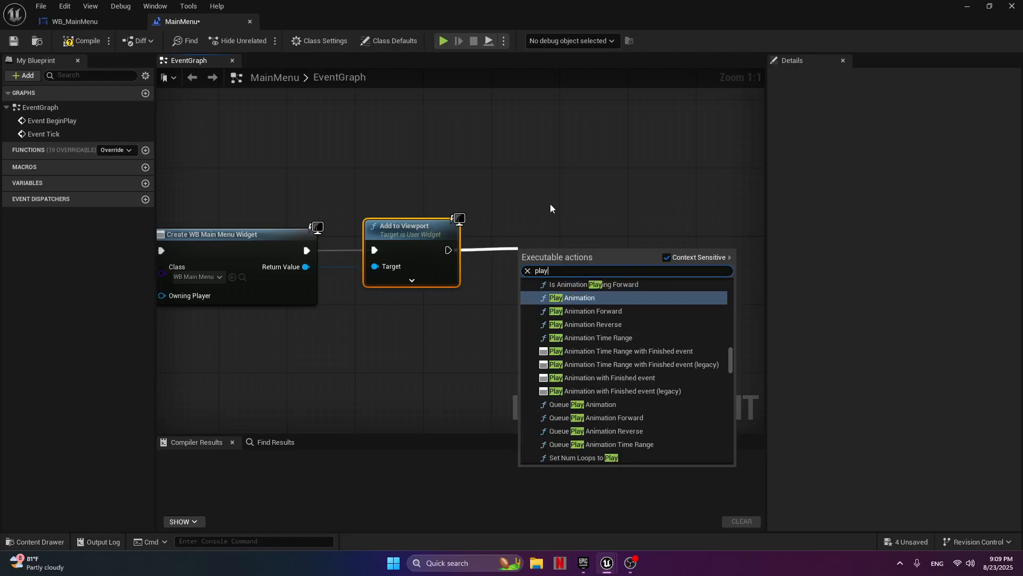
{"action": "type", "text": " 2d"}
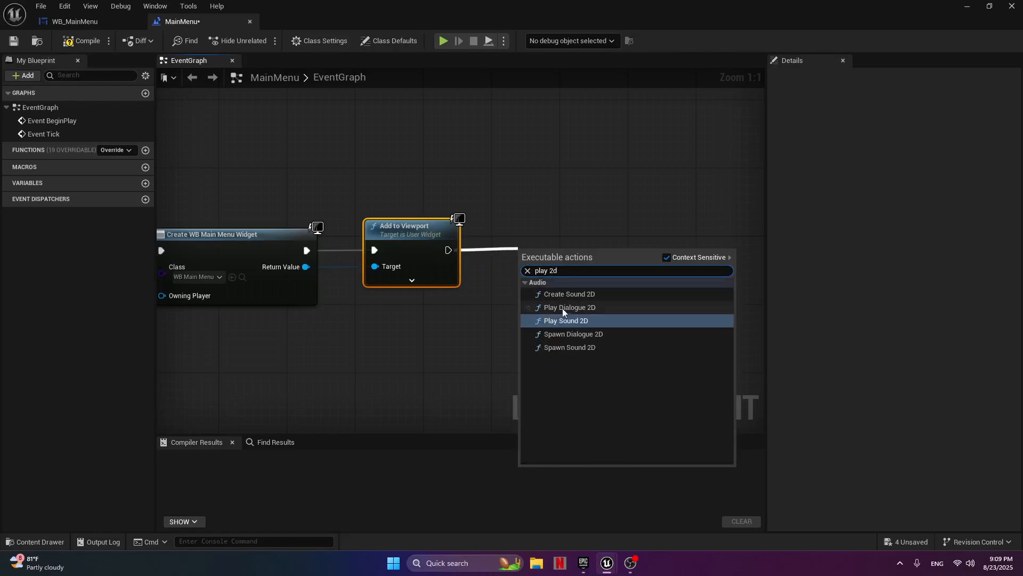
{"action": "left_click", "coordinate": [565, 321]}
Assign the rap-beats-music-161432 sound to the Play Sound 2D node.
{"action": "right_click_drag", "start_coordinate": [575, 252], "coordinate": [484, 251]}
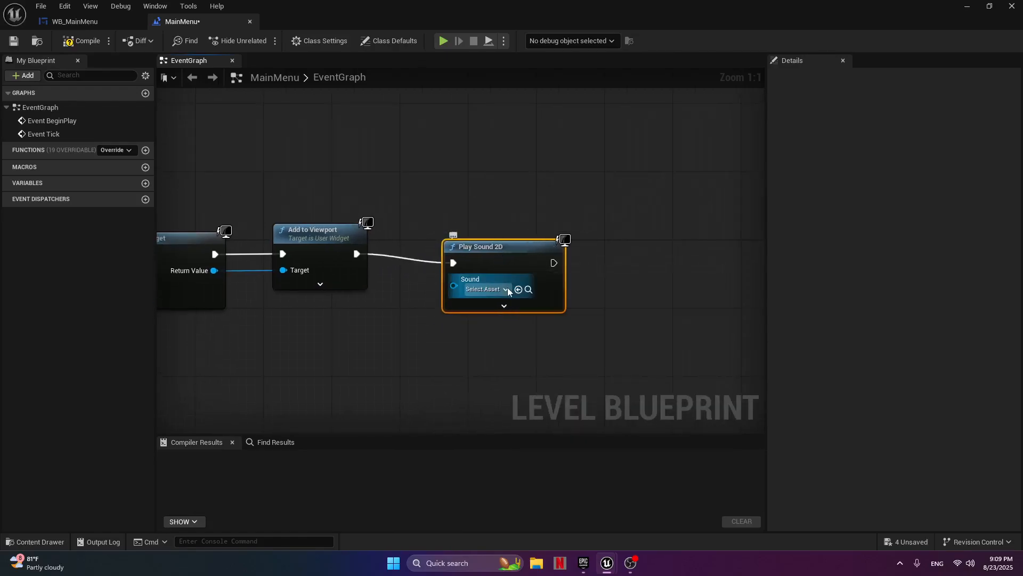
{"action": "left_click", "coordinate": [508, 289]}
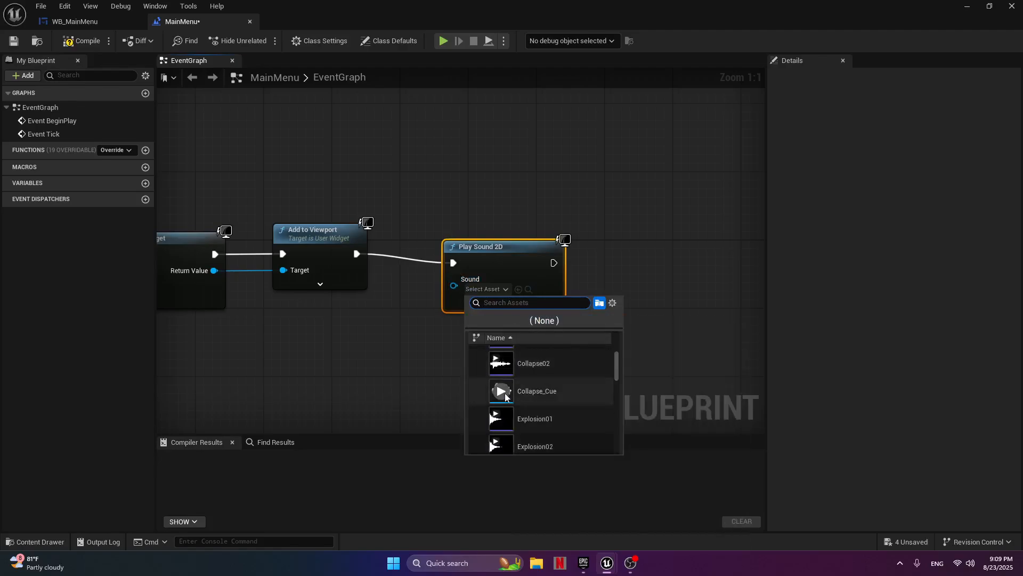
{"action": "scroll", "coordinate": [505, 392], "scroll_direction": "down", "scroll_amount": 10}
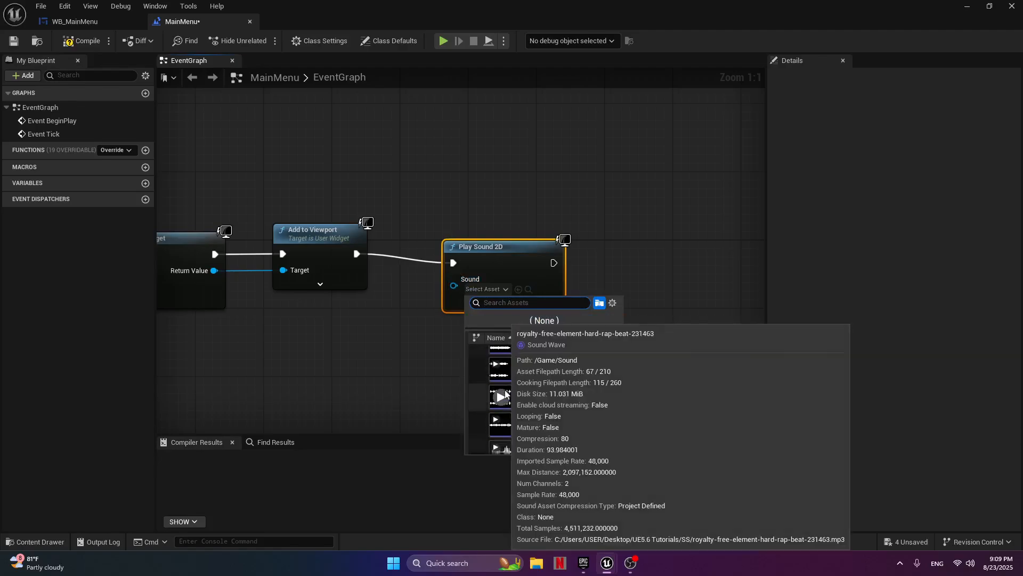
{"action": "scroll", "coordinate": [504, 384], "scroll_direction": "up", "scroll_amount": 10}
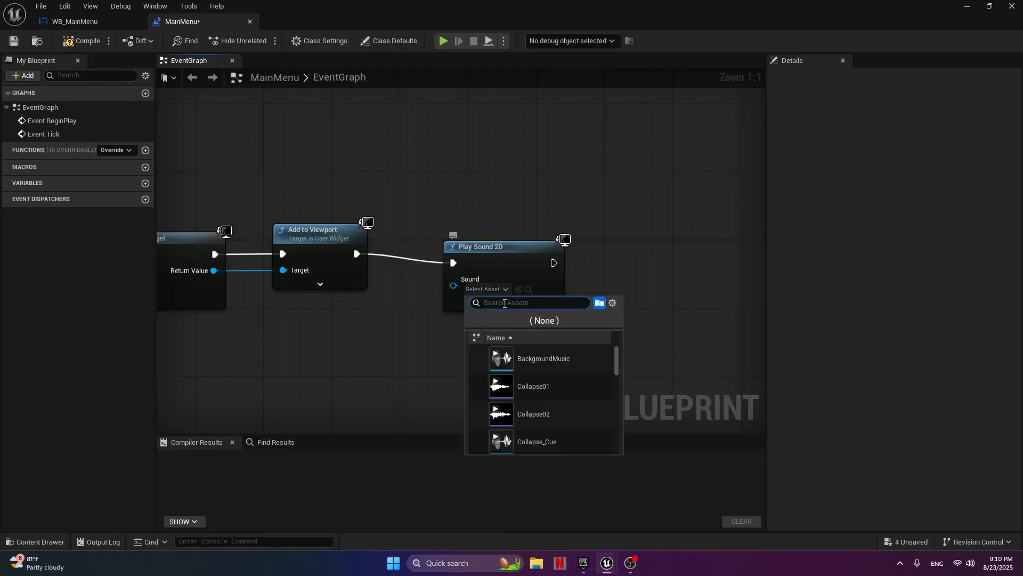
{"action": "scroll", "coordinate": [507, 377], "scroll_direction": "down", "scroll_amount": 5}
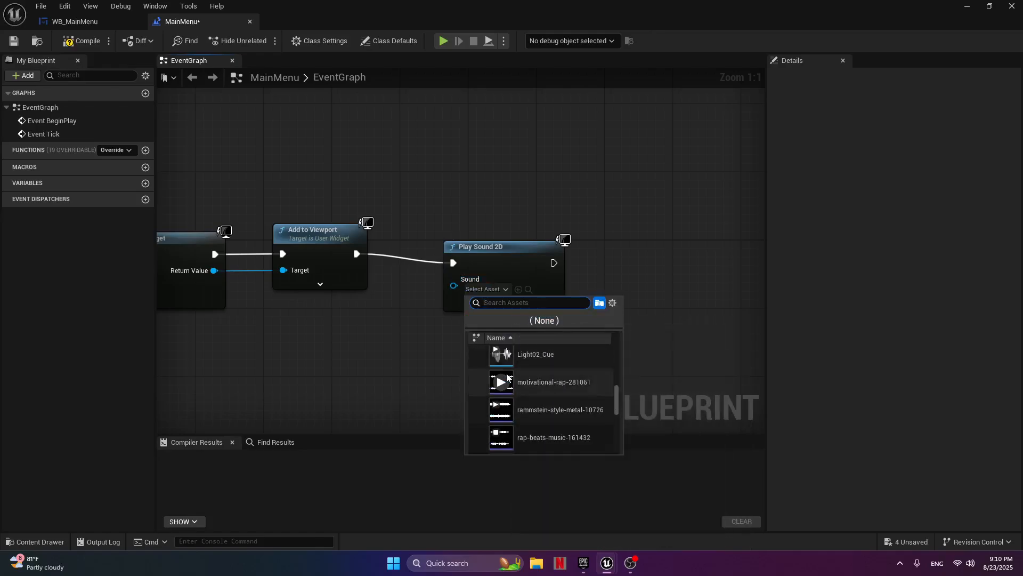
{"action": "scroll", "coordinate": [506, 413], "scroll_direction": "down", "scroll_amount": 1}
{"action": "left_click", "coordinate": [506, 418]}
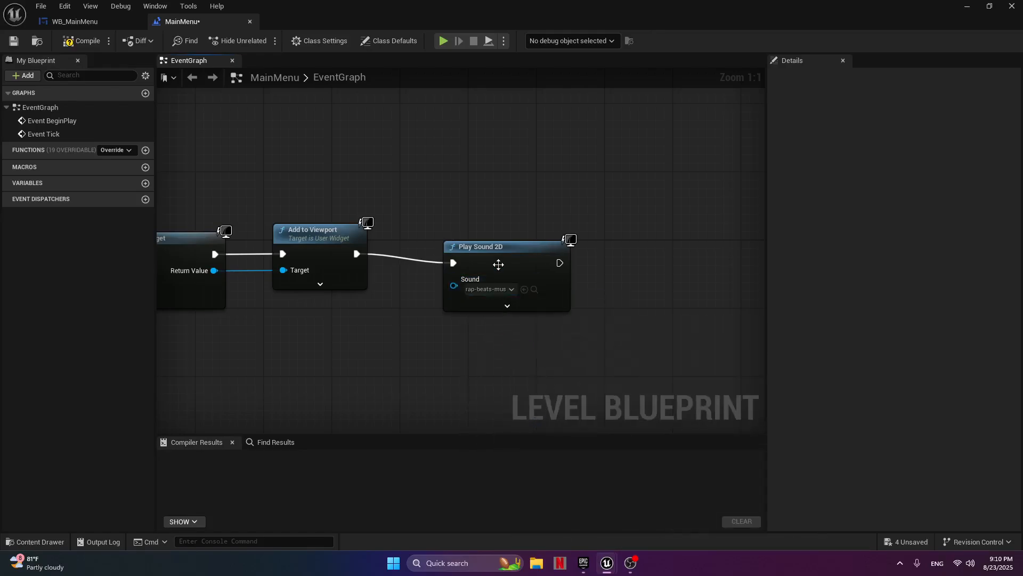
Line up the Play Sound 2D node with Add to Viewport, and compile and save the level blueprint.
{"action": "left_click_drag", "start_coordinate": [498, 263], "coordinate": [502, 249]}
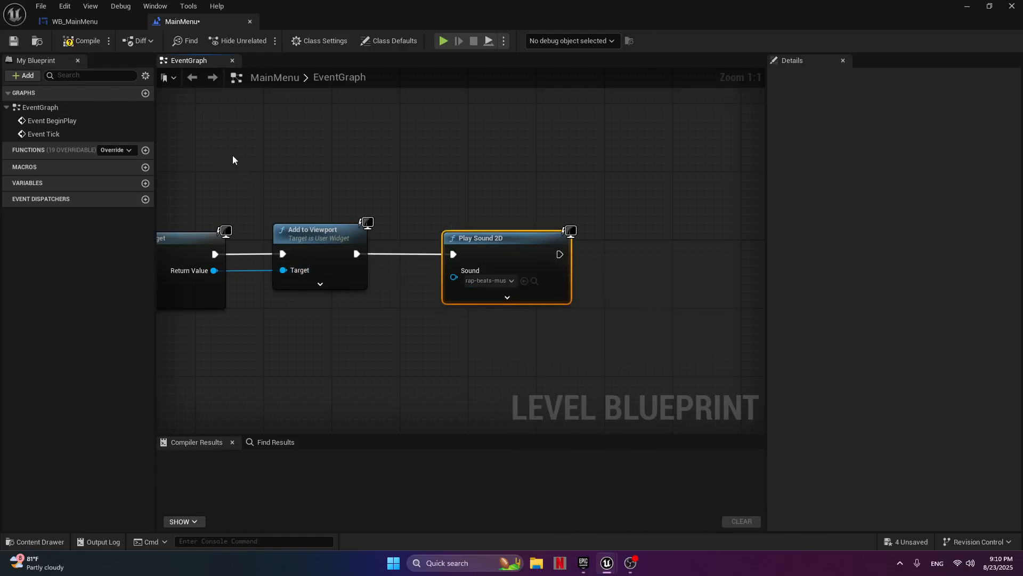
{"action": "left_click", "coordinate": [71, 45]}
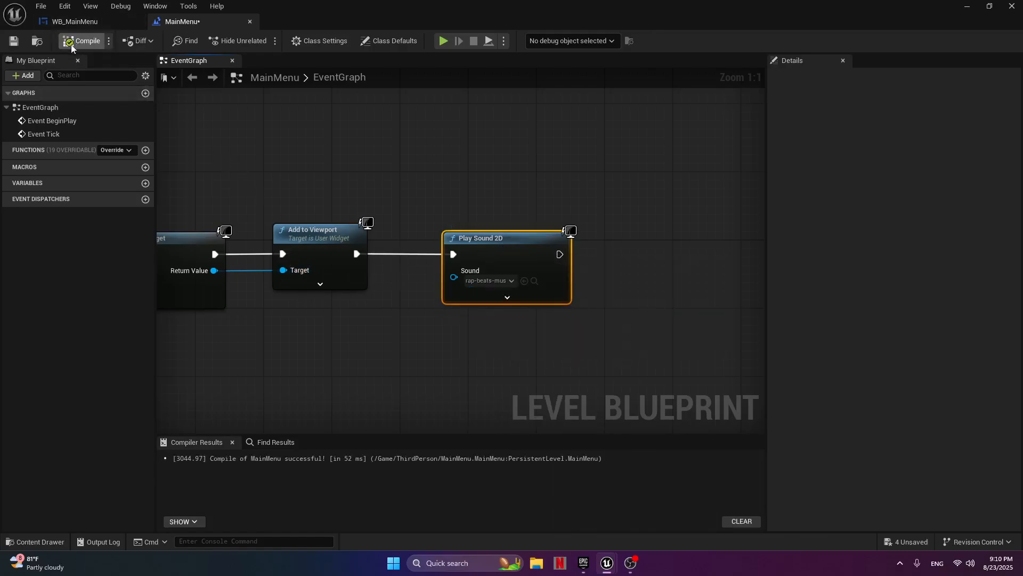
{"action": "left_click", "coordinate": [14, 40]}
In the WB_MainMenu widget, add an On Clicked event for the Start button (Button_0).
{"action": "left_click", "coordinate": [98, 20]}
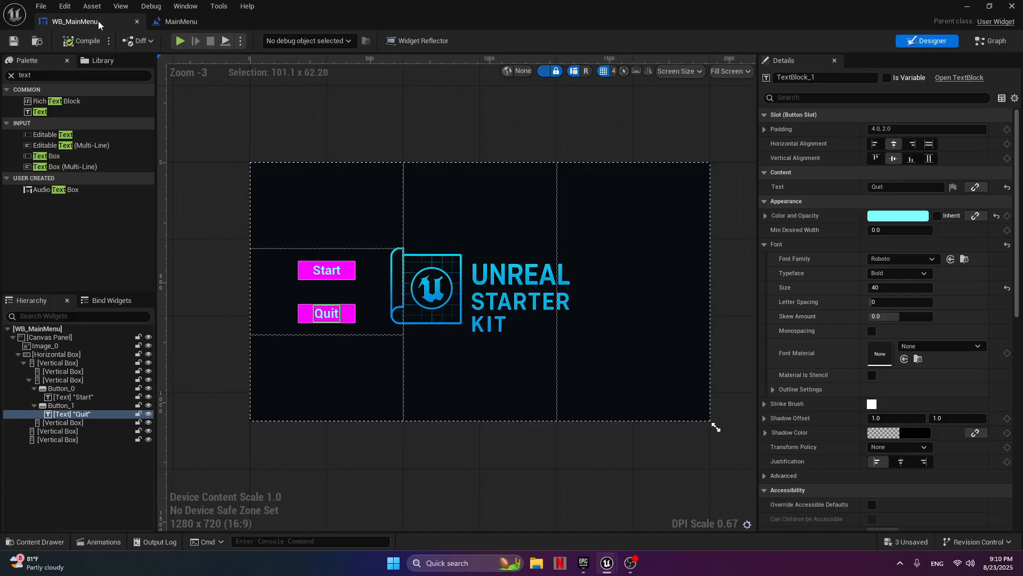
{"action": "left_click", "coordinate": [62, 388]}
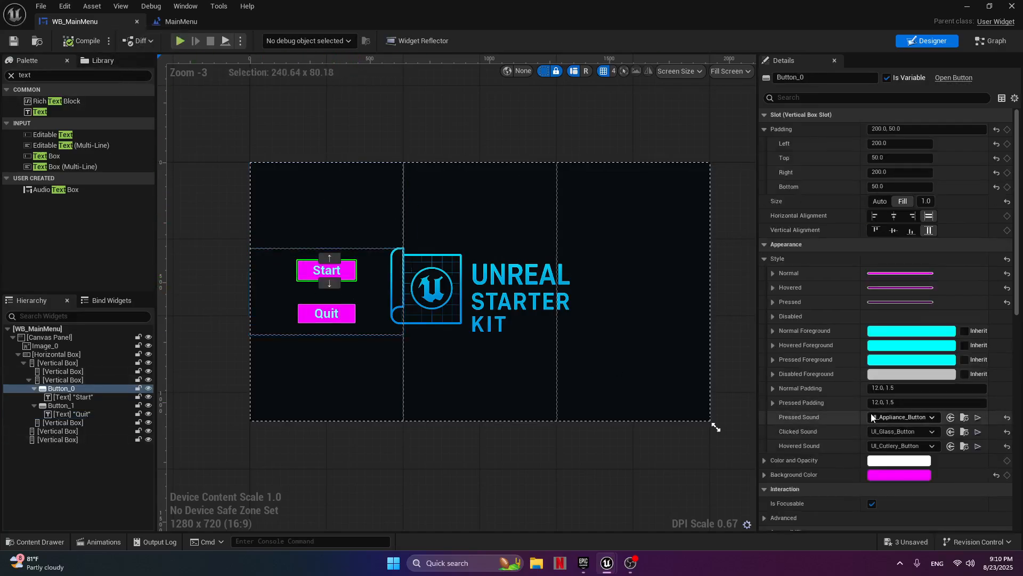
{"action": "scroll", "coordinate": [871, 414], "scroll_direction": "down", "scroll_amount": 10}
{"action": "scroll", "coordinate": [867, 414], "scroll_direction": "down", "scroll_amount": 5}
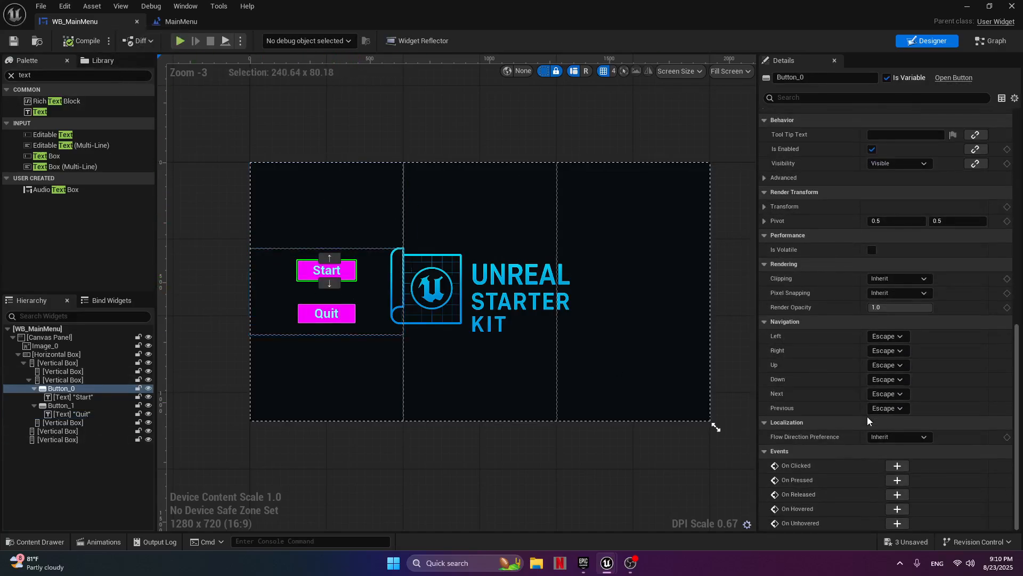
{"action": "left_click", "coordinate": [900, 466]}
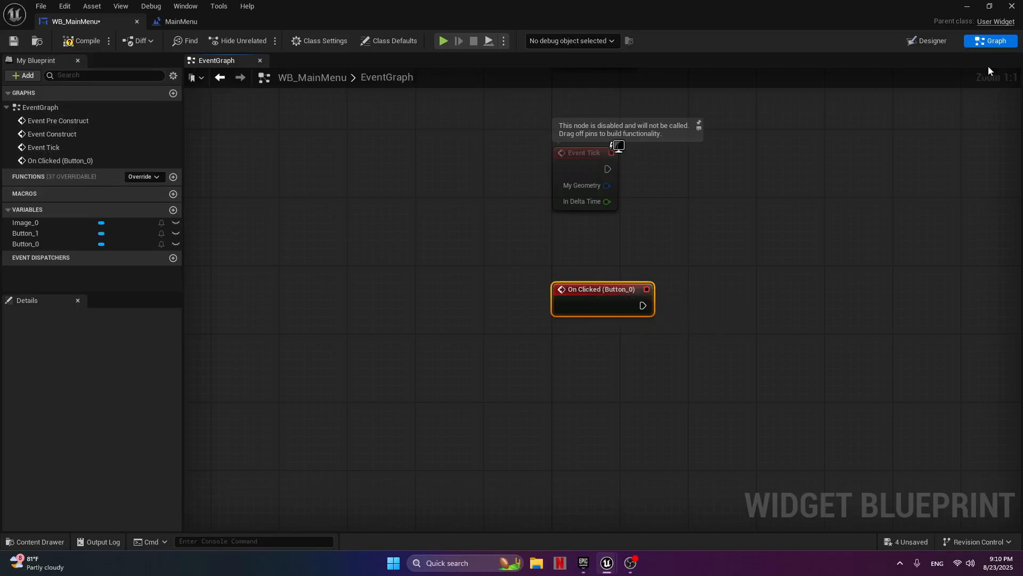
Return to the widget's design view and rename the Start button as StartButton.
{"action": "left_click", "coordinate": [939, 42]}
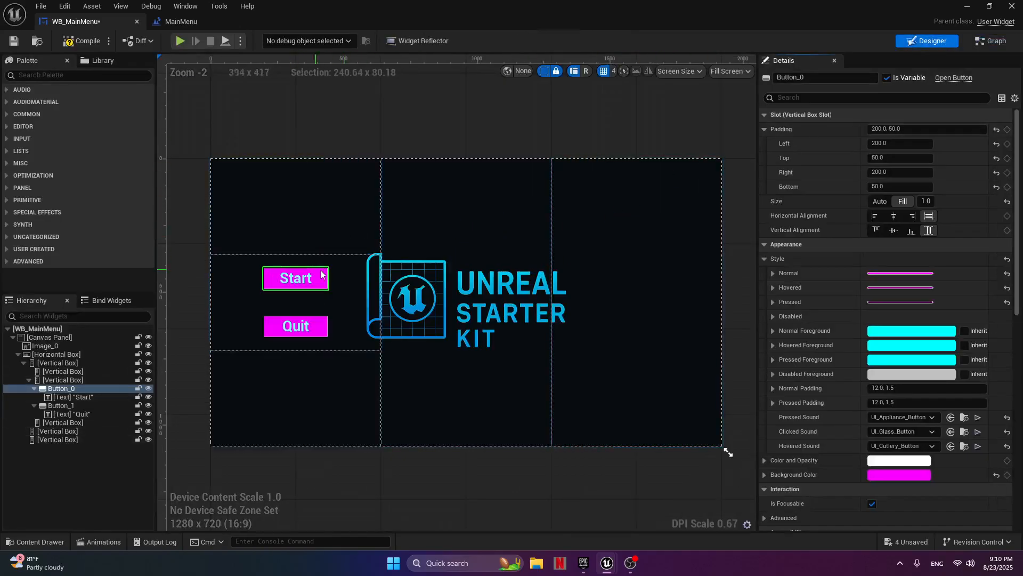
{"action": "left_click_drag", "start_coordinate": [820, 78], "coordinate": [726, 79]}
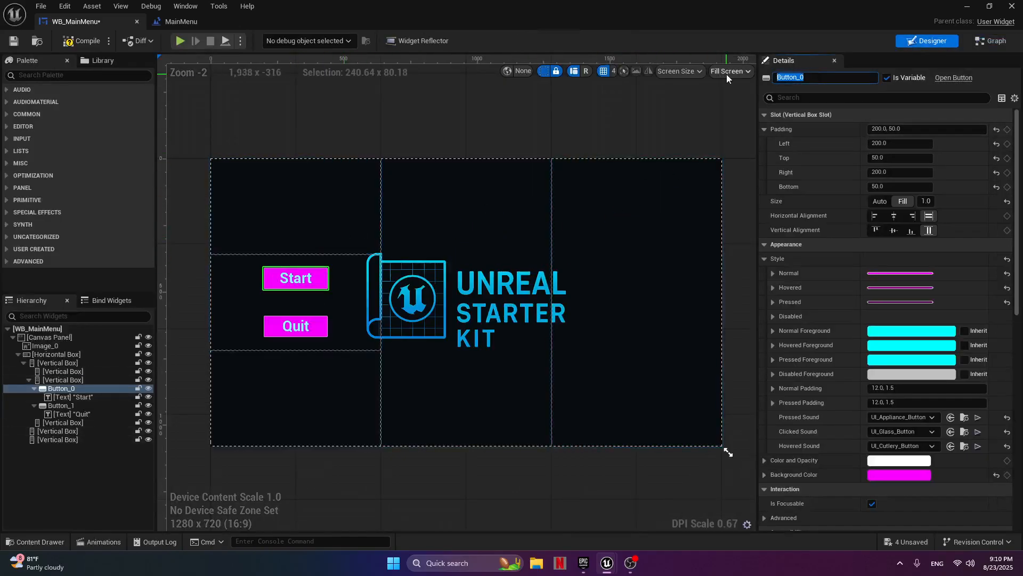
{"action": "type", "text": "StartButton"}
{"action": "key", "text": "Return"}
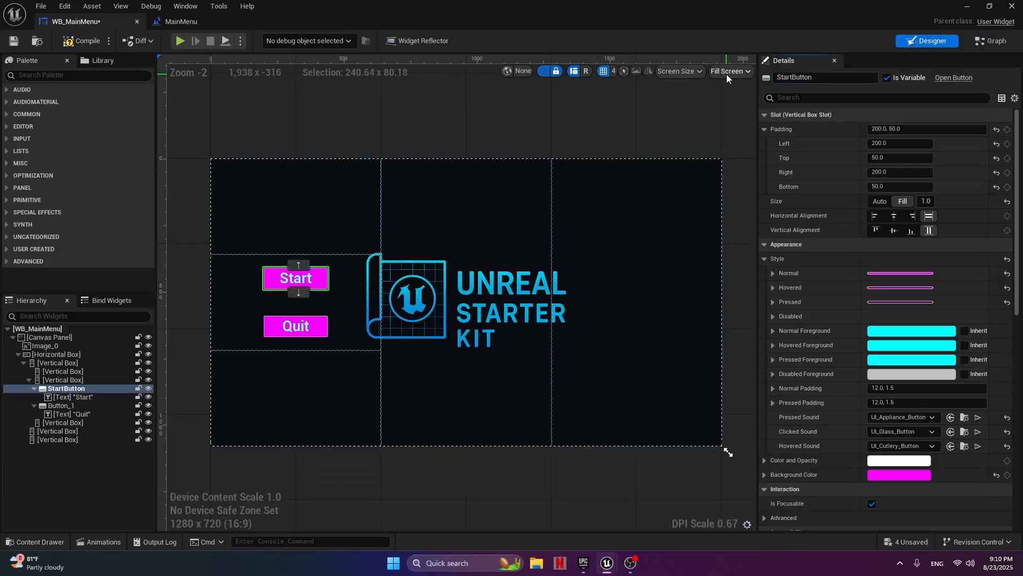
Rename the Quit button (Button_1) as QuitButton.
{"action": "left_click", "coordinate": [291, 326]}
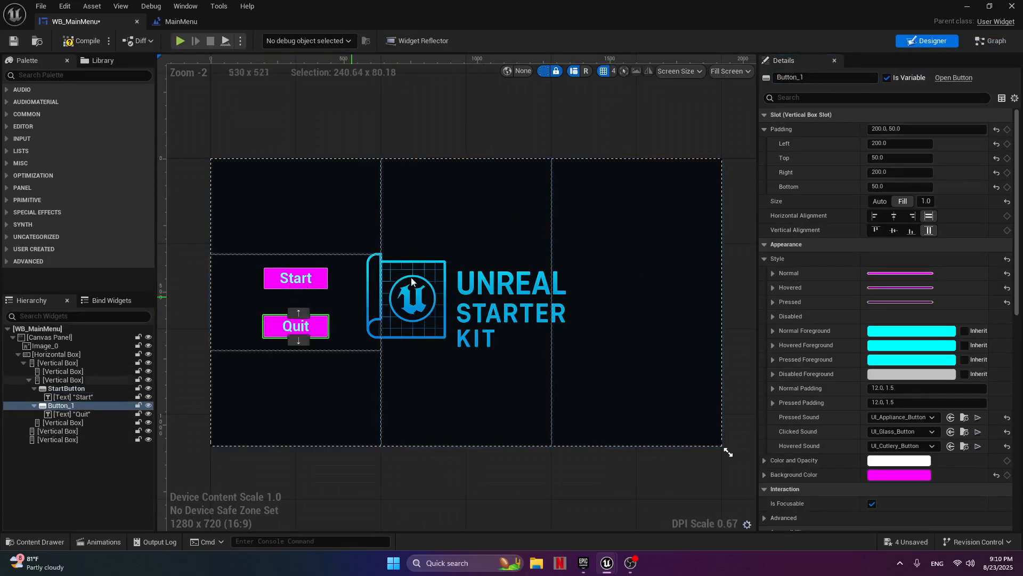
{"action": "left_click", "coordinate": [810, 74]}
{"action": "type", "text": "Q"}
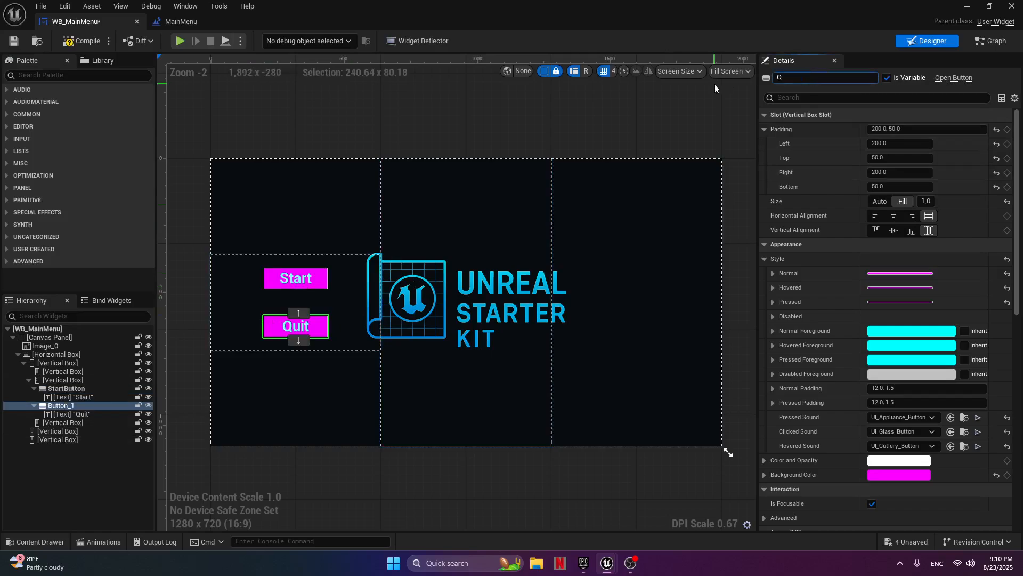
{"action": "type", "text": "uitButton"}
{"action": "key", "text": "Return"}
Add an On Clicked event for QuitButton.
{"action": "scroll", "coordinate": [912, 420], "scroll_direction": "down", "scroll_amount": 15}
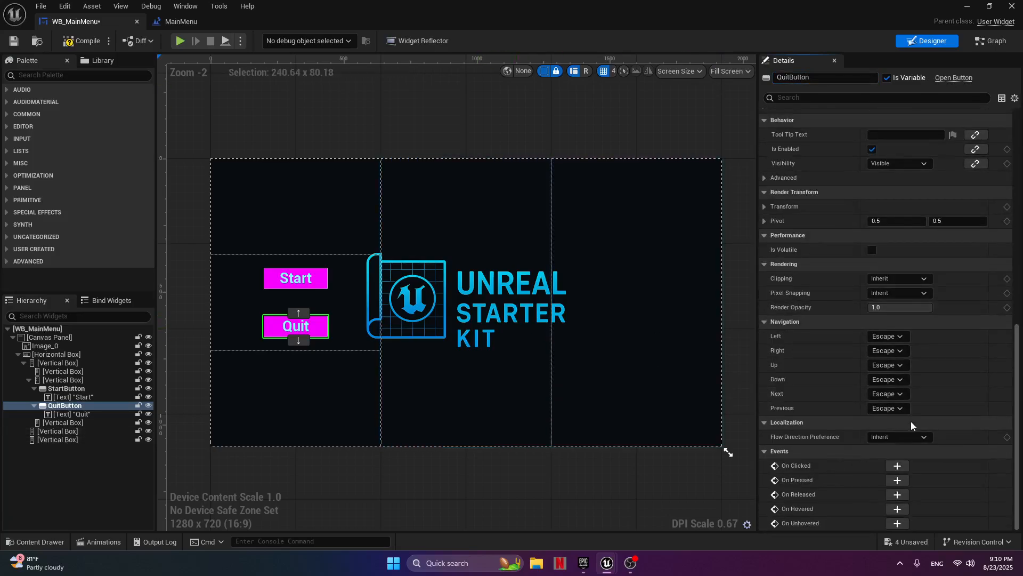
{"action": "left_click", "coordinate": [897, 465]}
Connect an Open Level (by Name) node to the StartButton's On Clicked event and set its level name to Map1.
{"action": "right_click_drag", "start_coordinate": [762, 258], "coordinate": [561, 242]}
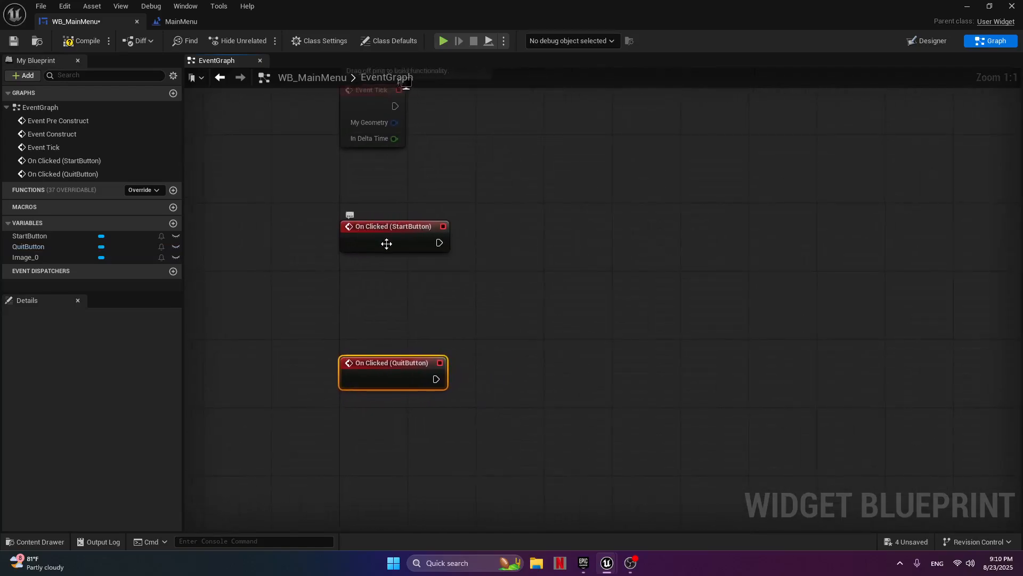
{"action": "left_click_drag", "start_coordinate": [439, 245], "coordinate": [542, 245]}
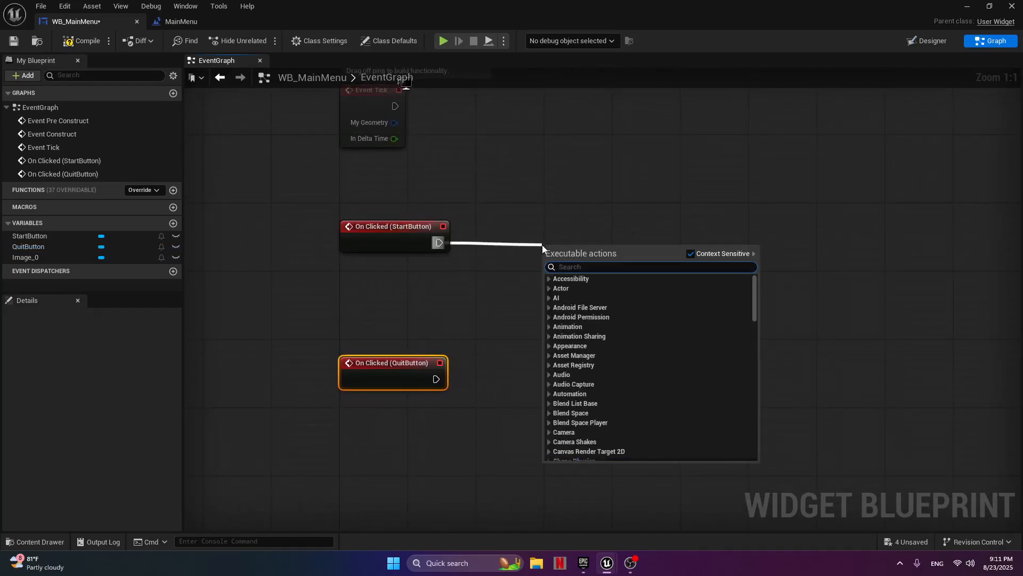
{"action": "type", "text": "open"}
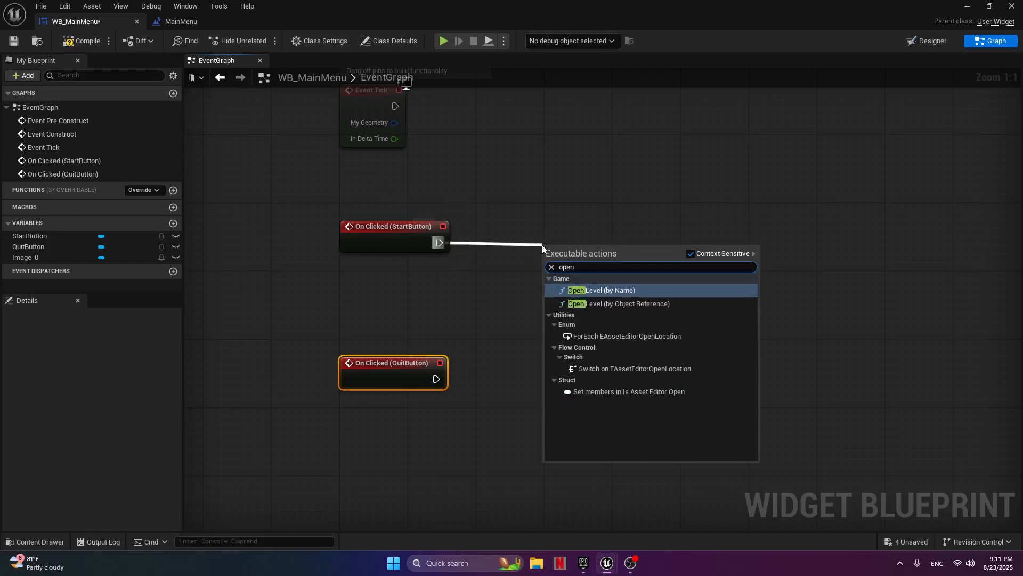
{"action": "left_click", "coordinate": [596, 290]}
{"action": "left_click_drag", "start_coordinate": [606, 258], "coordinate": [606, 240]}
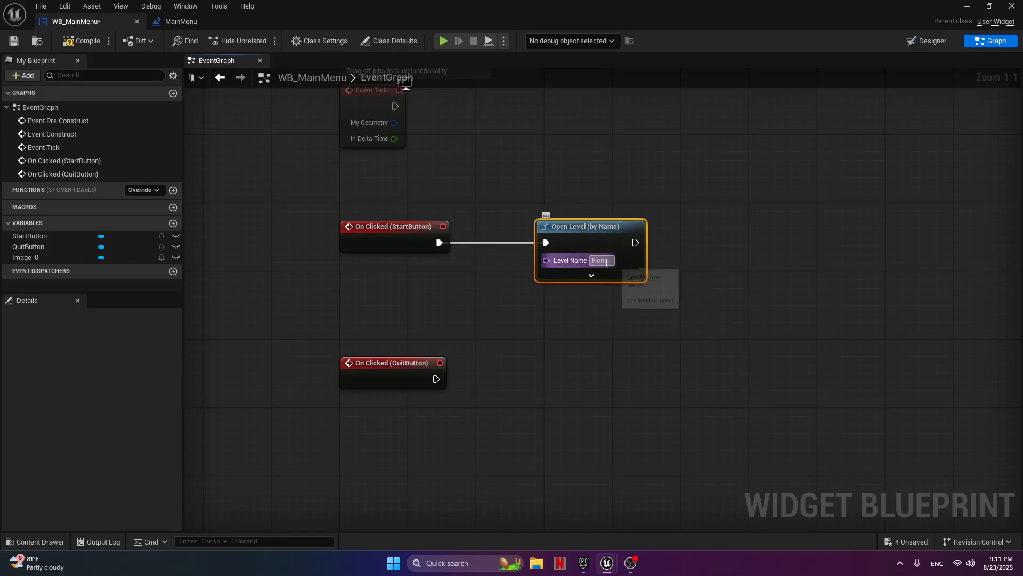
{"action": "left_click", "coordinate": [605, 262]}
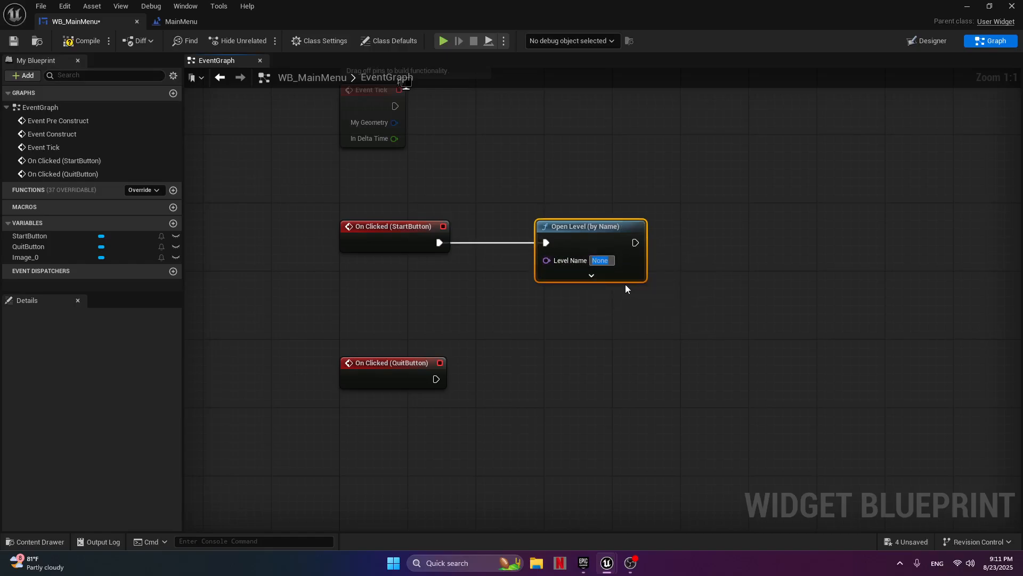
{"action": "type", "text": "Map"}
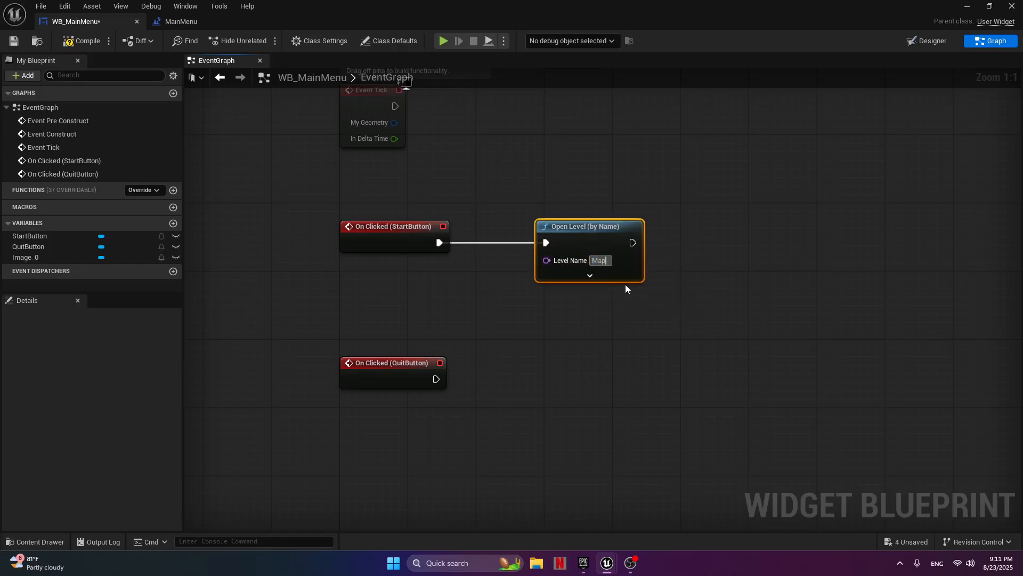
{"action": "type", "text": "1"}
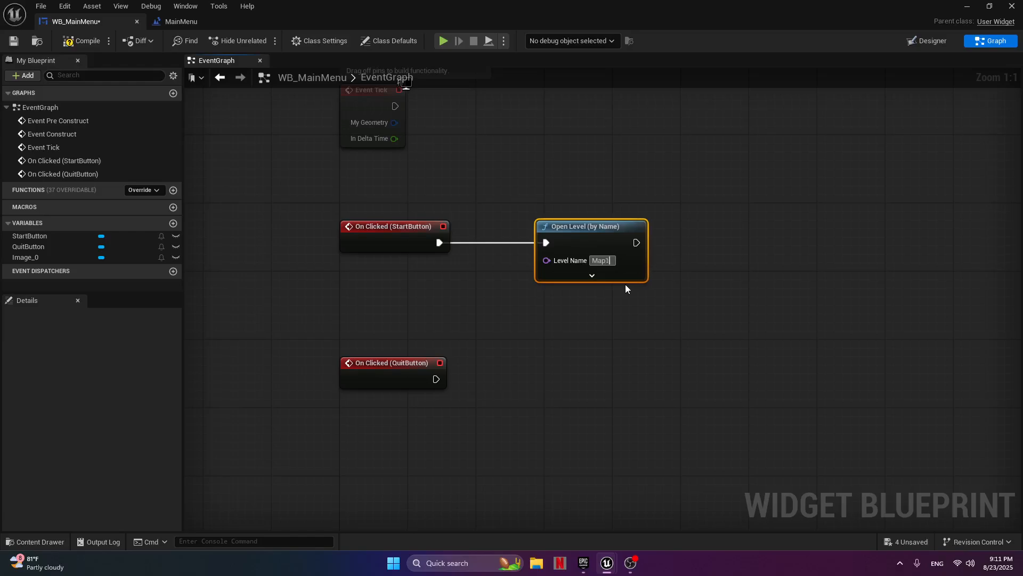
{"action": "key", "text": "Return"}
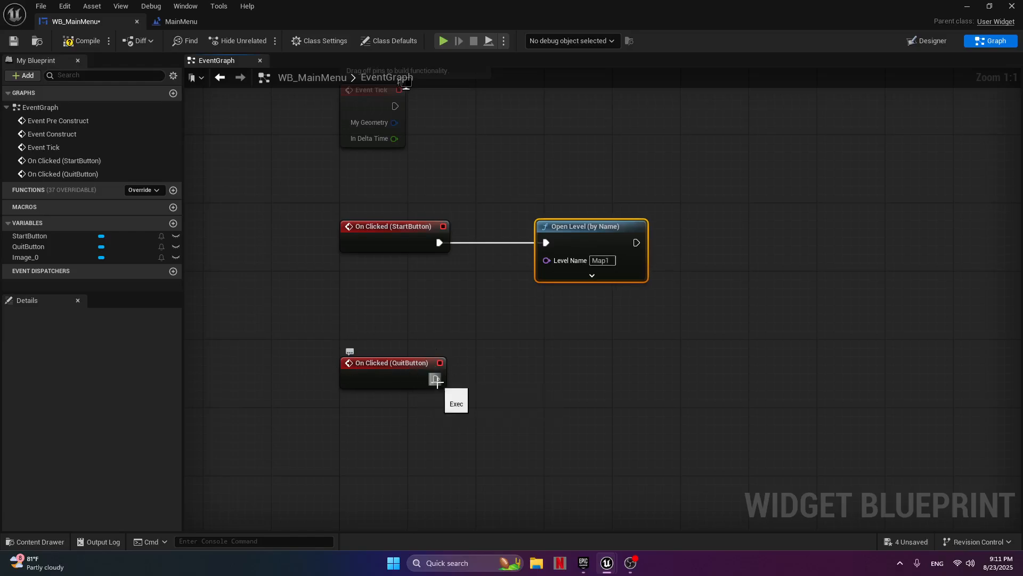
Connect a Quit Game node to the QuitButton's On Clicked event and align it with the event node.
{"action": "left_click_drag", "start_coordinate": [436, 379], "coordinate": [488, 385]}
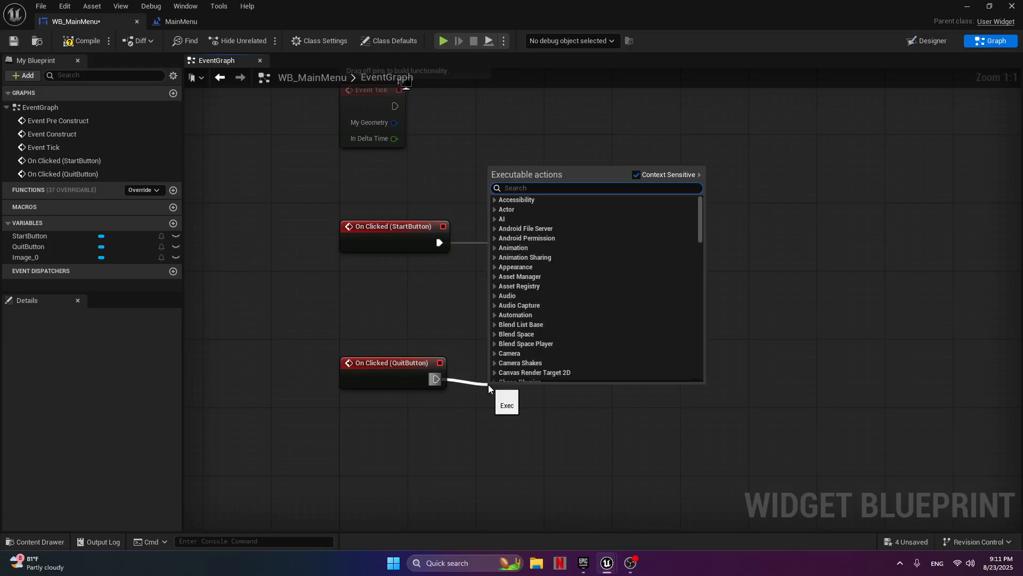
{"action": "type", "text": "quit"}
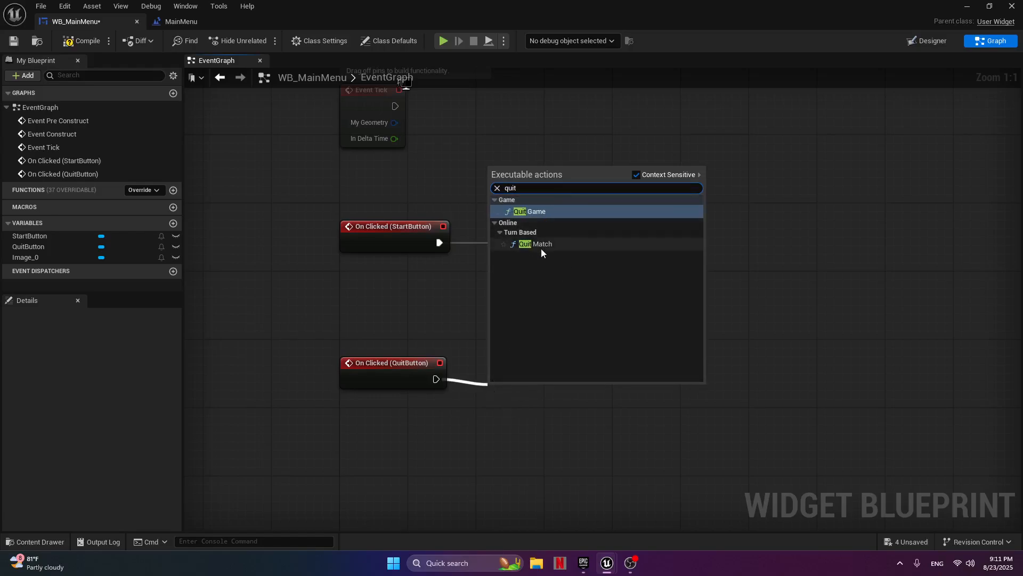
{"action": "left_click", "coordinate": [539, 213]}
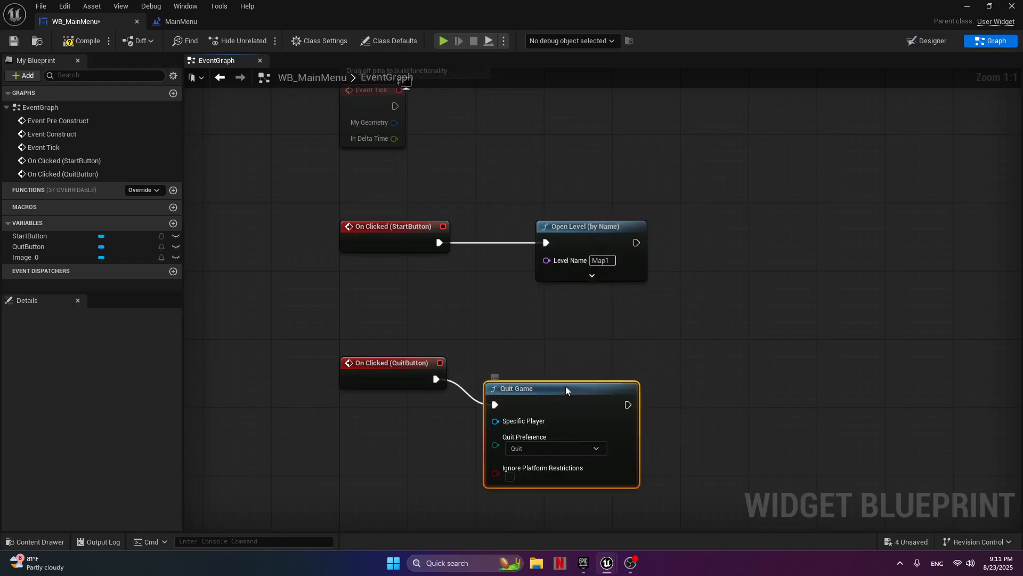
{"action": "left_click_drag", "start_coordinate": [565, 386], "coordinate": [582, 364]}
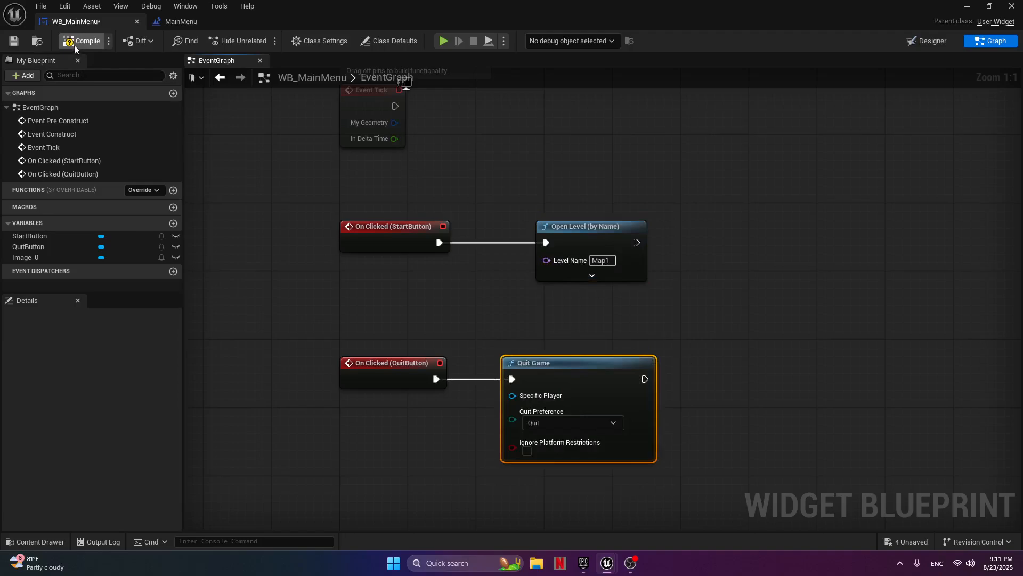
Return to the level editor, play the MainMenu level, test the Start button and stop the play session.
{"action": "left_click", "coordinate": [173, 22]}
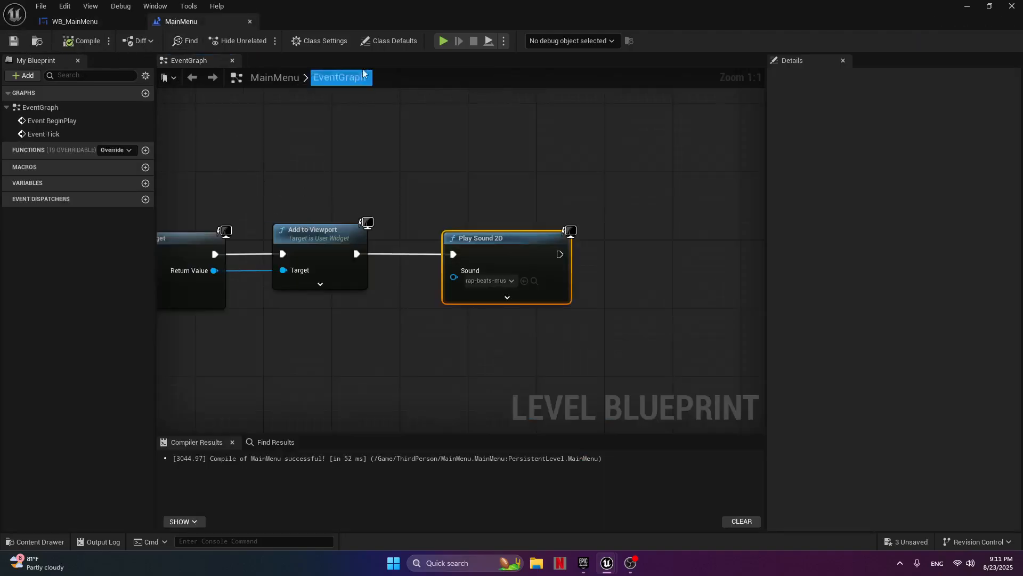
{"action": "left_click", "coordinate": [967, 6]}
{"action": "left_click", "coordinate": [264, 41]}
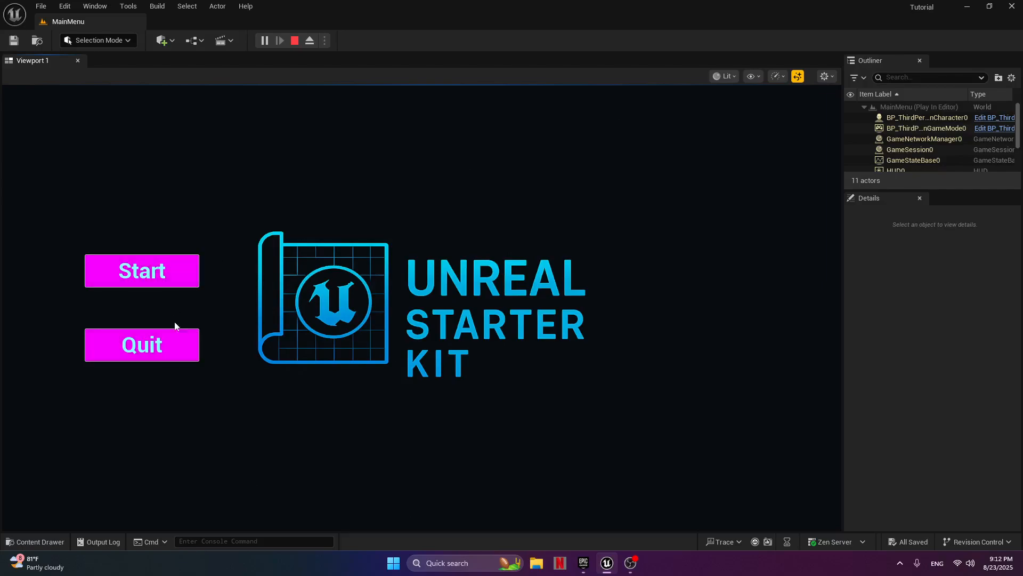
{"action": "left_click", "coordinate": [182, 269]}
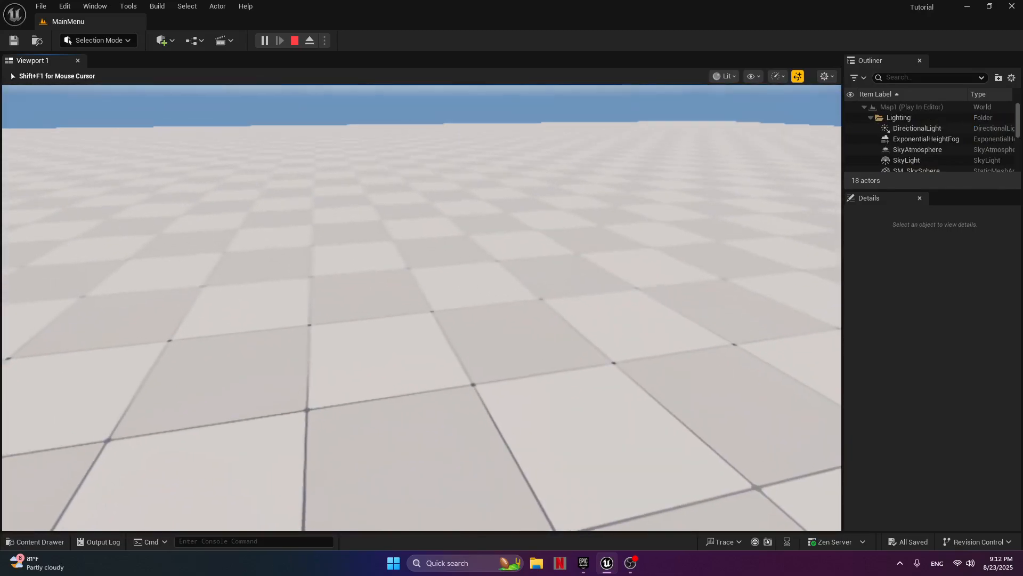
{"action": "key", "text": "Escape"}
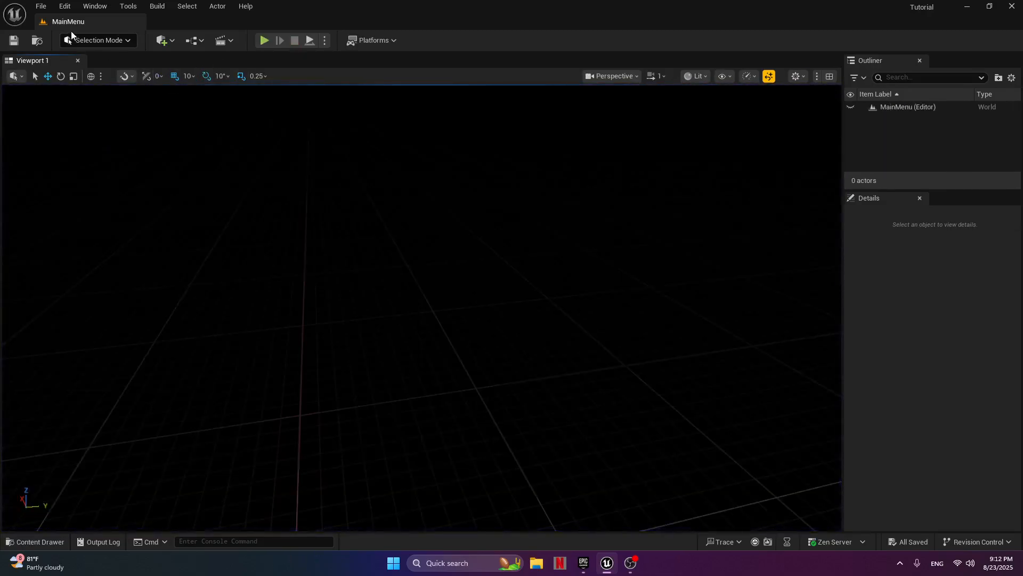
Play the MainMenu level again and test the menu's Quit button.
{"action": "right_click_drag", "start_coordinate": [306, 173], "coordinate": [279, 120]}
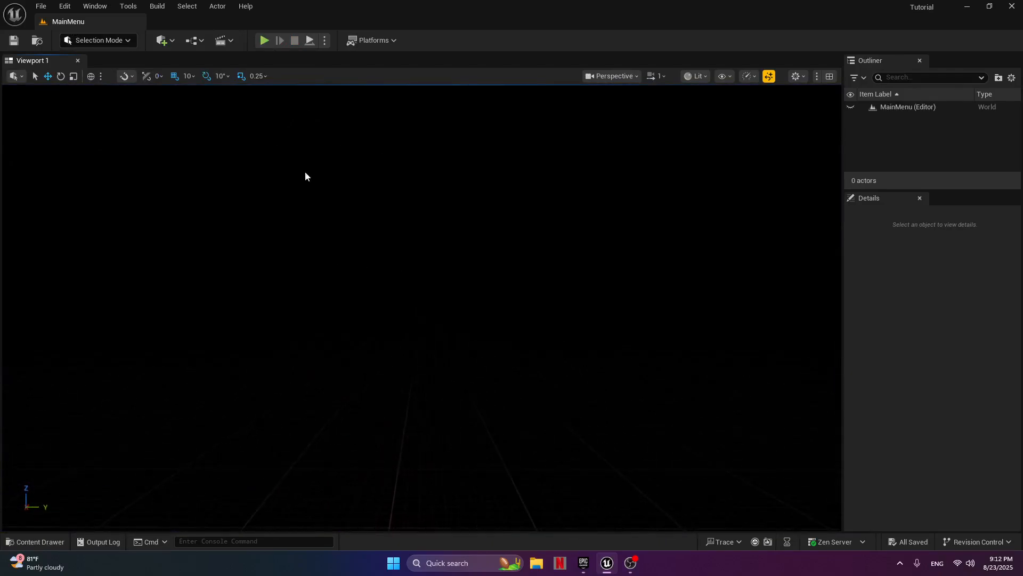
{"action": "left_click", "coordinate": [264, 41]}
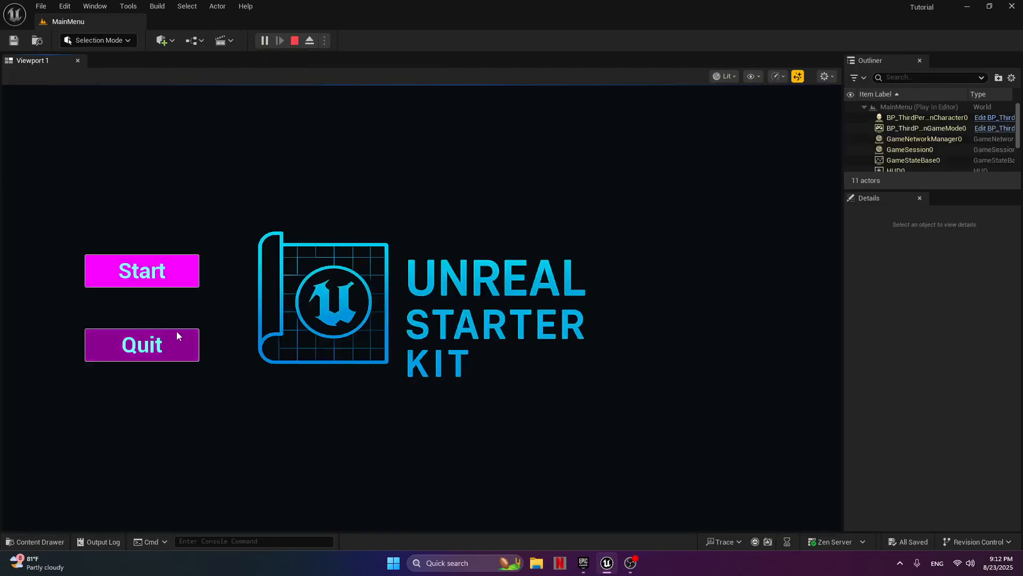
{"action": "left_click", "coordinate": [168, 346]}
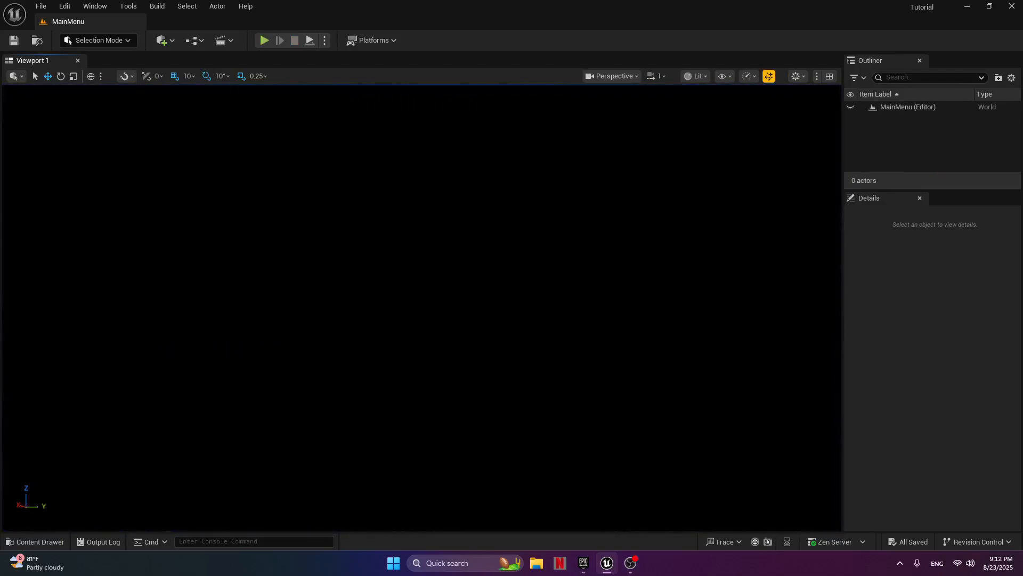
Play the MainMenu level once more, start the game from the menu and walk forward through Map1.
{"action": "left_click", "coordinate": [265, 42]}
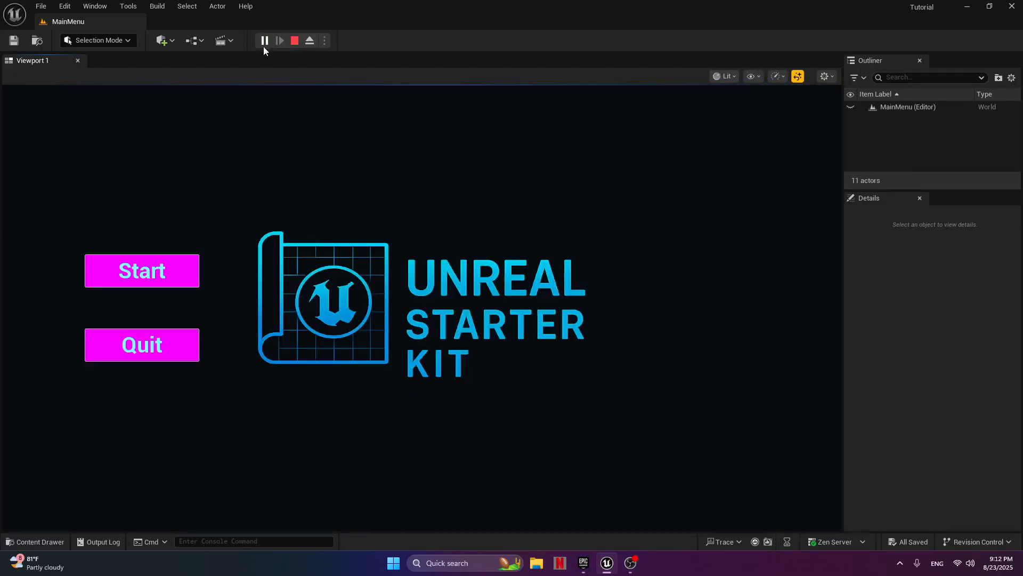
{"action": "left_click", "coordinate": [180, 267]}
{"action": "left_click", "coordinate": [335, 272]}
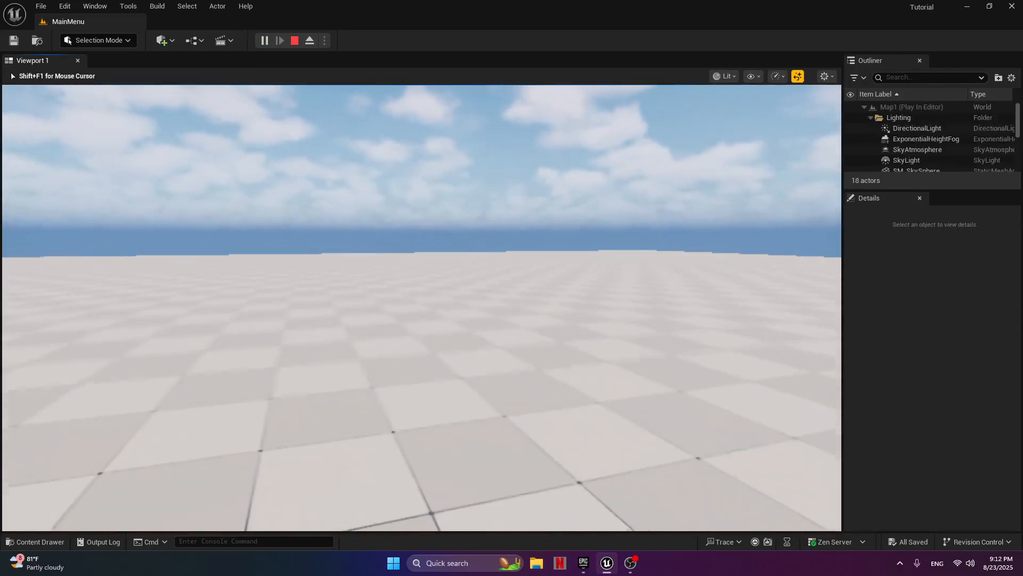
{"action": "key", "text": "w"}
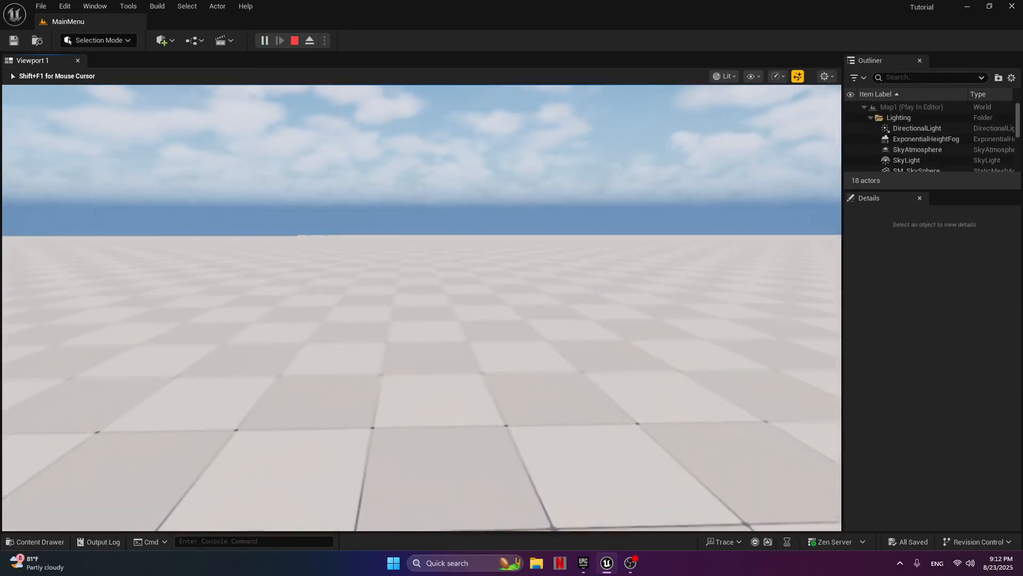
{"action": "key", "text": "w"}
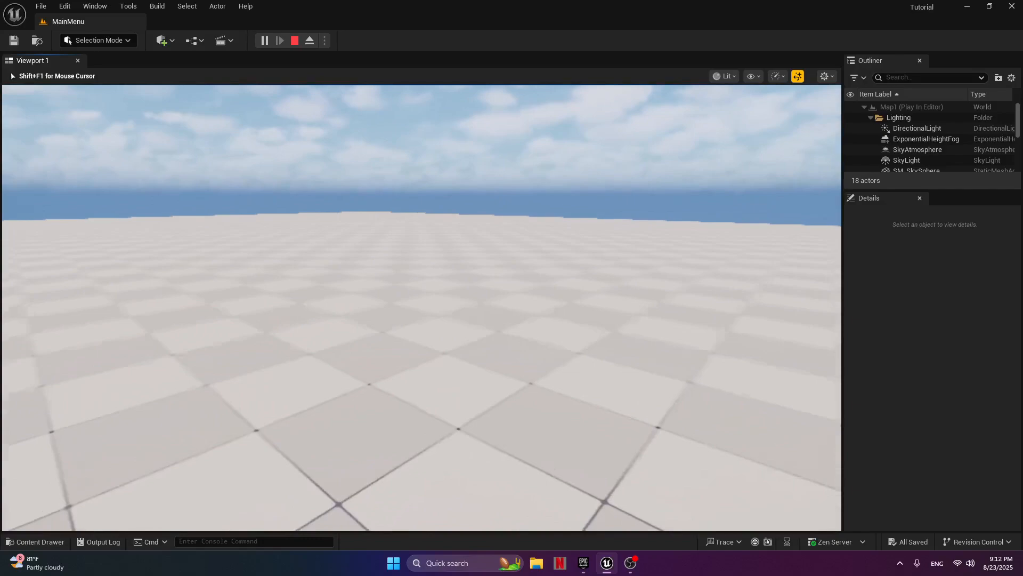
{"action": "key", "text": "w"}
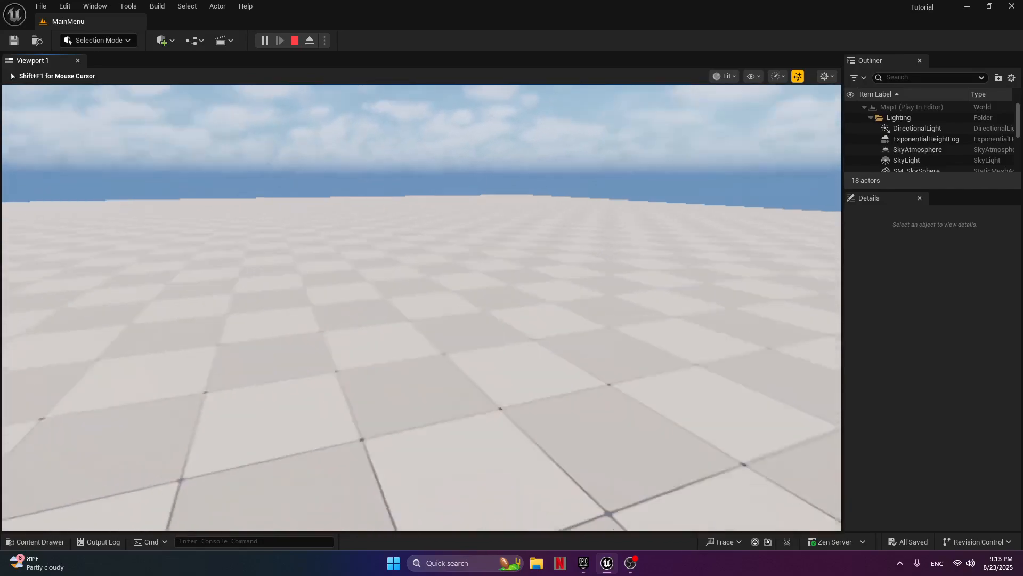